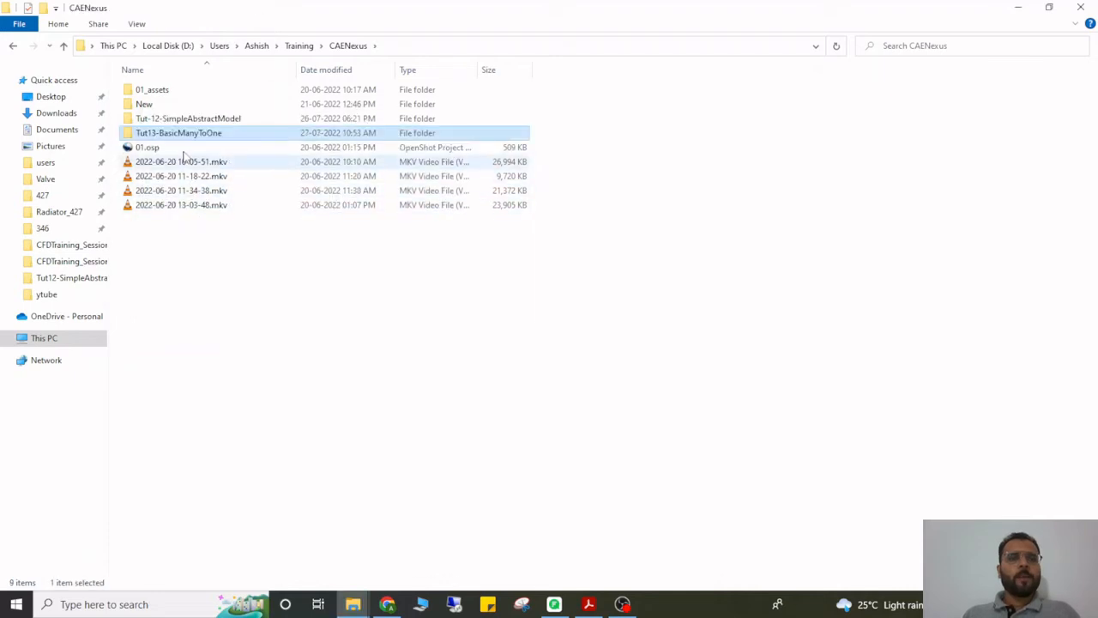
Open the Scratch folder inside Tut13-BasicManyToOne and copy its full folder path.
double_click(189, 135)
double_click(155, 119)
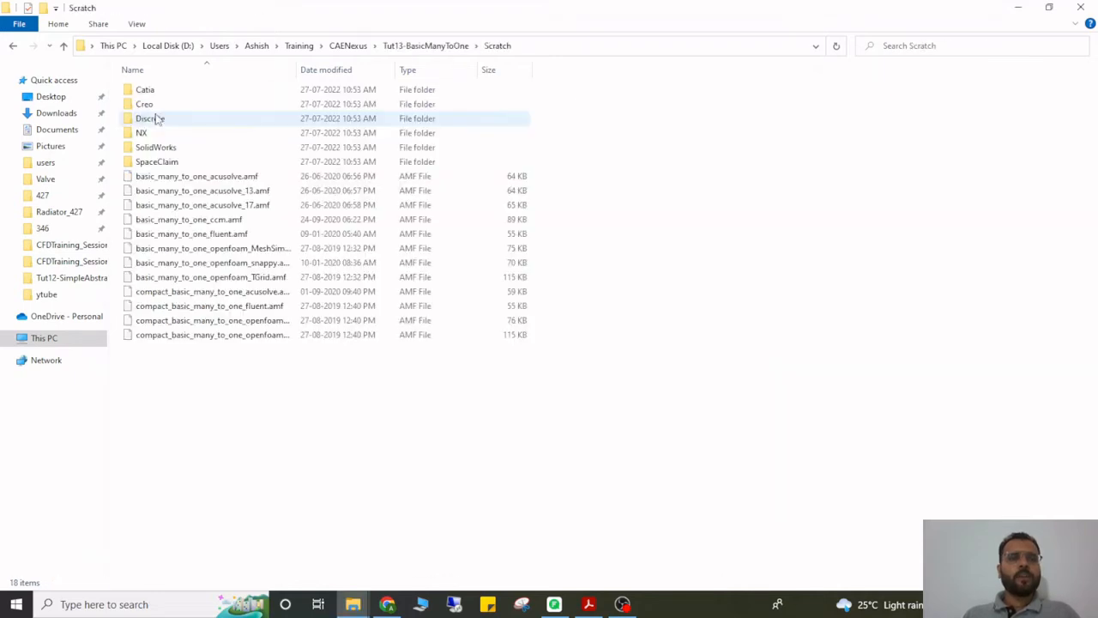
drag(294, 69, 411, 69)
click(254, 206)
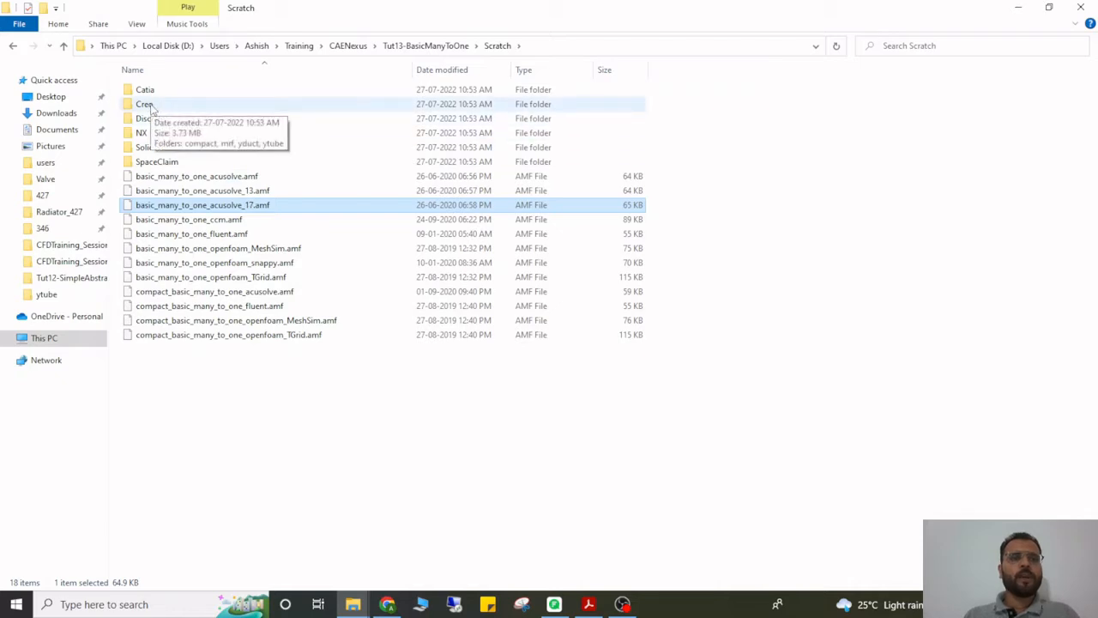
click(662, 45)
key(ctrl+c)
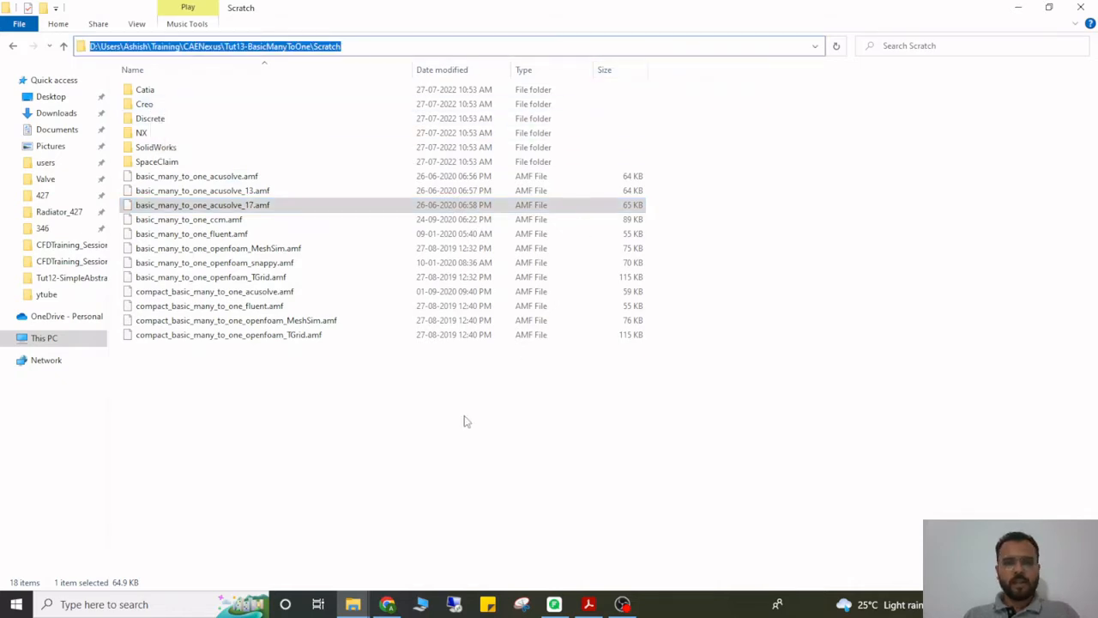
Launch CAENexus-1.8.7 from the CN-1.8.7 folder with Creo 7.0, the MeshSim mesher and the AcuSolve-17 solver.
click(353, 604)
click(357, 539)
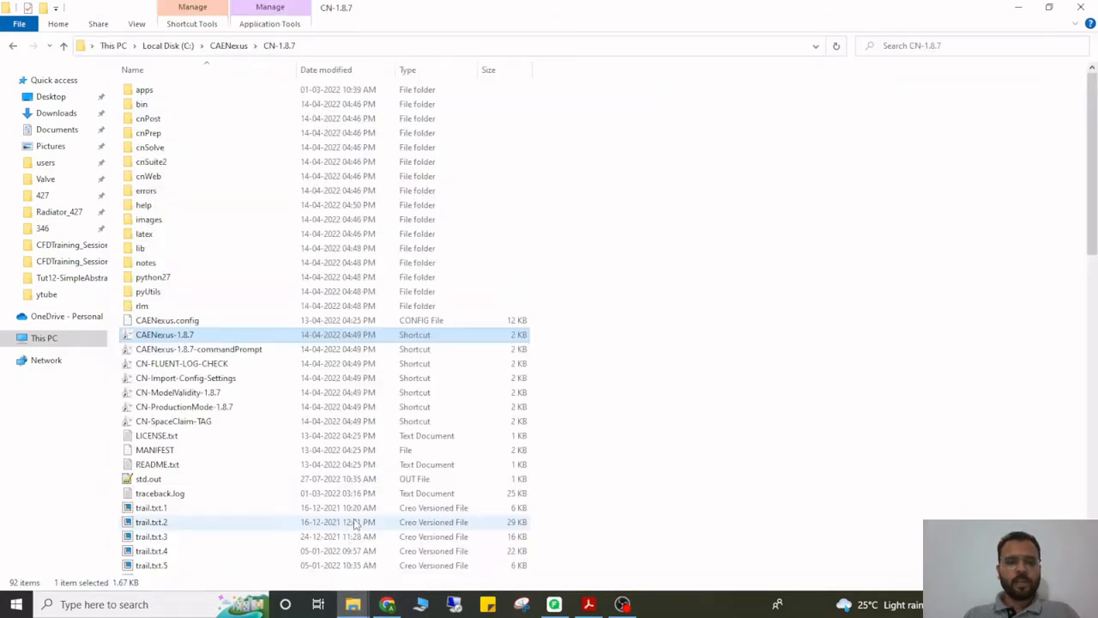
double_click(187, 335)
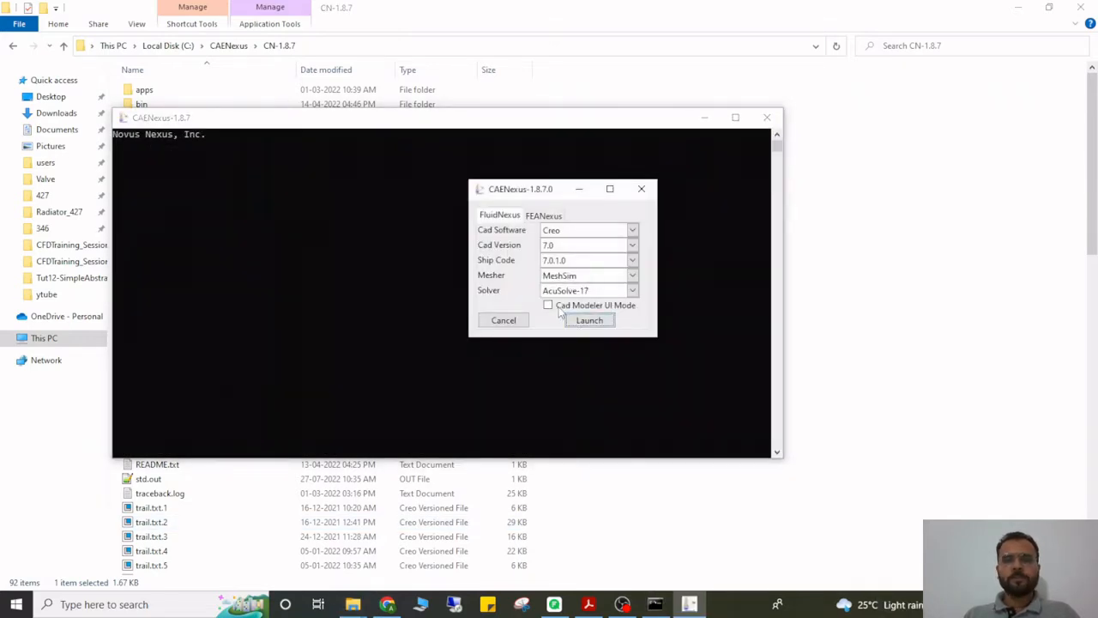
click(589, 325)
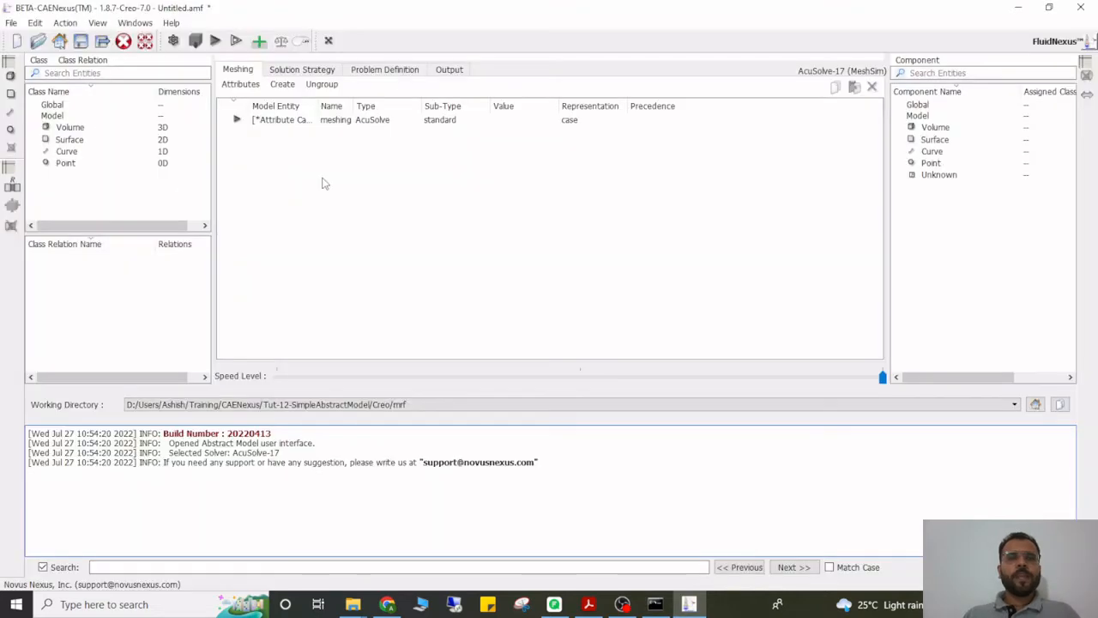
Set the working directory to the copied Tut13-BasicManyToOne Scratch folder path.
click(59, 41)
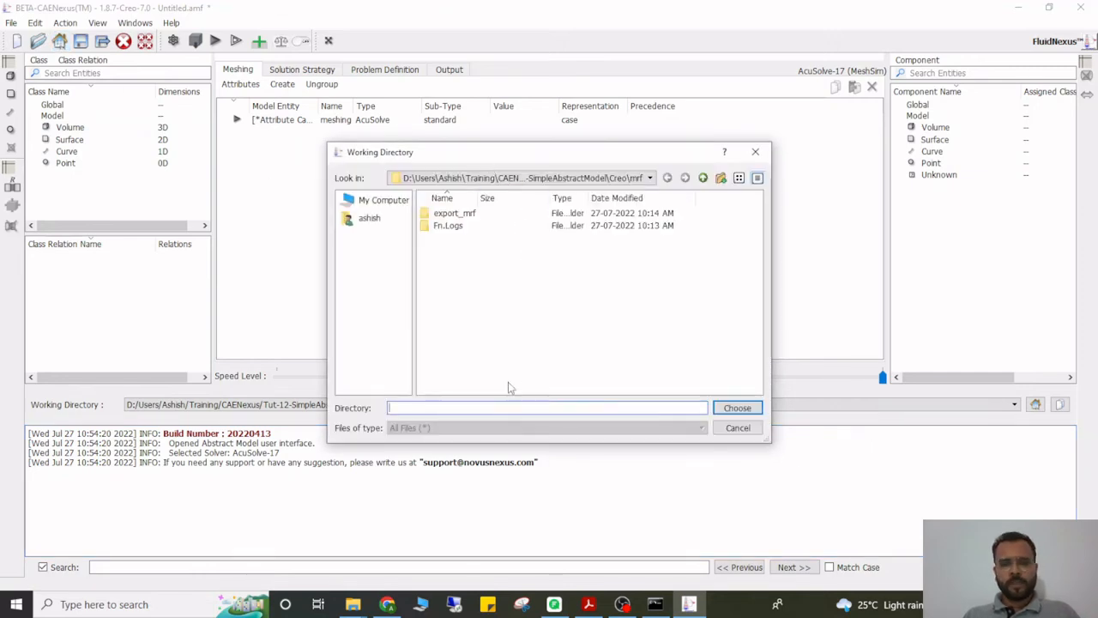
key(ctrl+v)
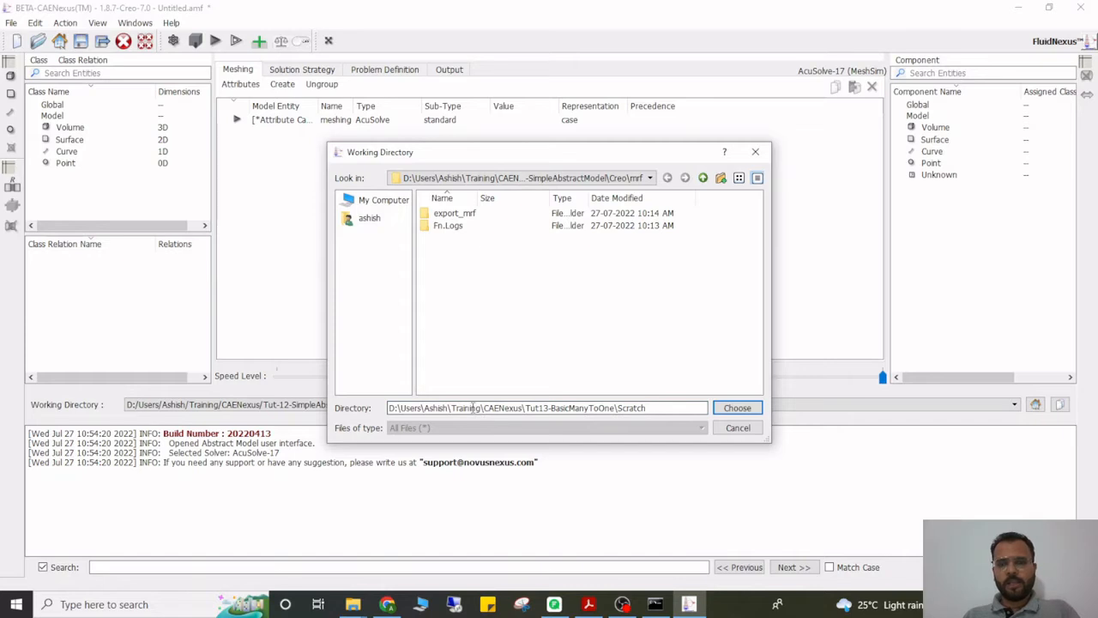
key(Return)
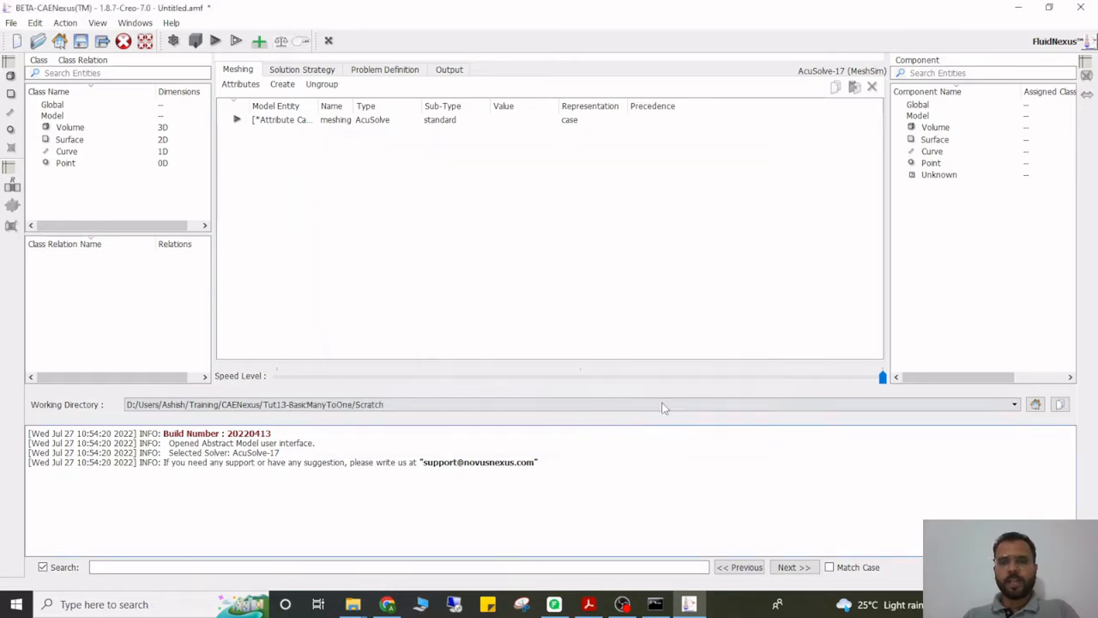
Open the abstract model basic_many_to_one_acusolve_17.amf in a maximized window and save it under the name yduct_acuSolve17.
click(39, 42)
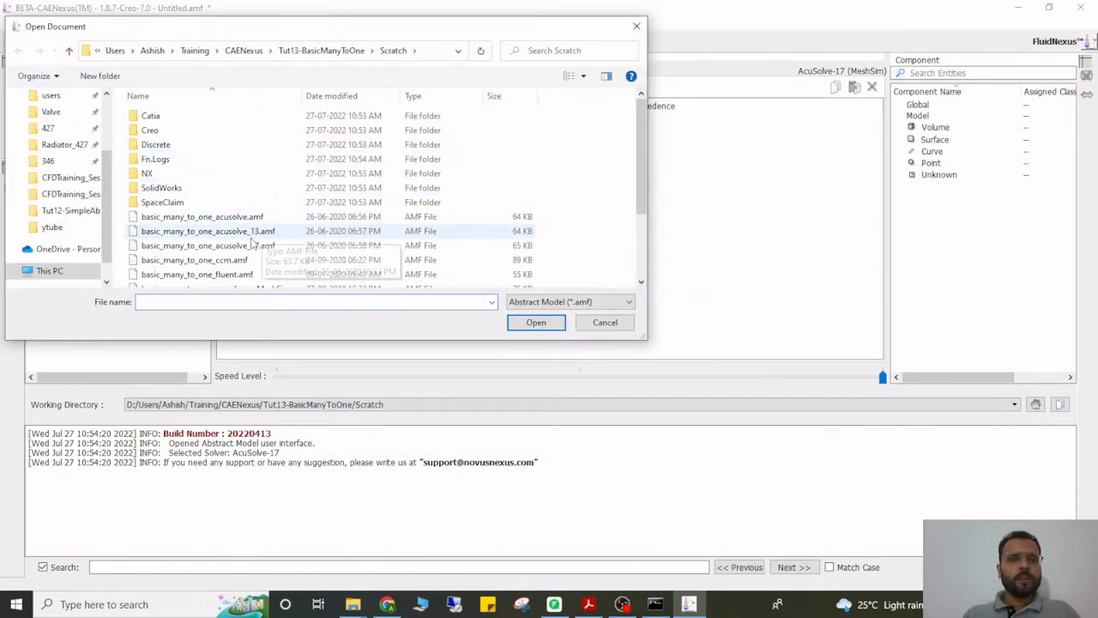
double_click(232, 246)
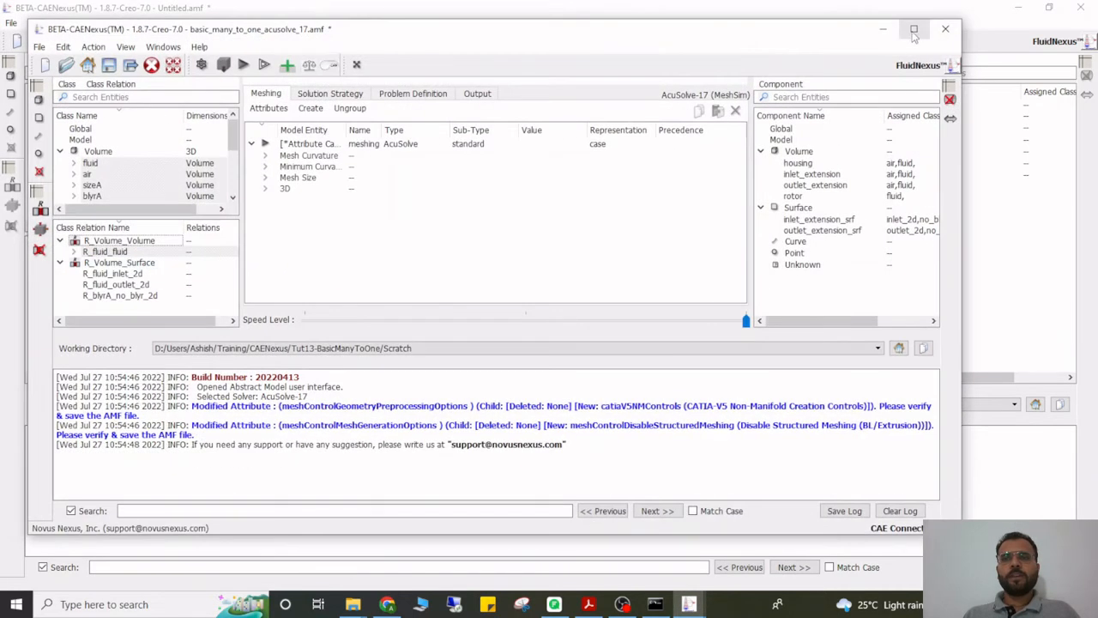
click(913, 33)
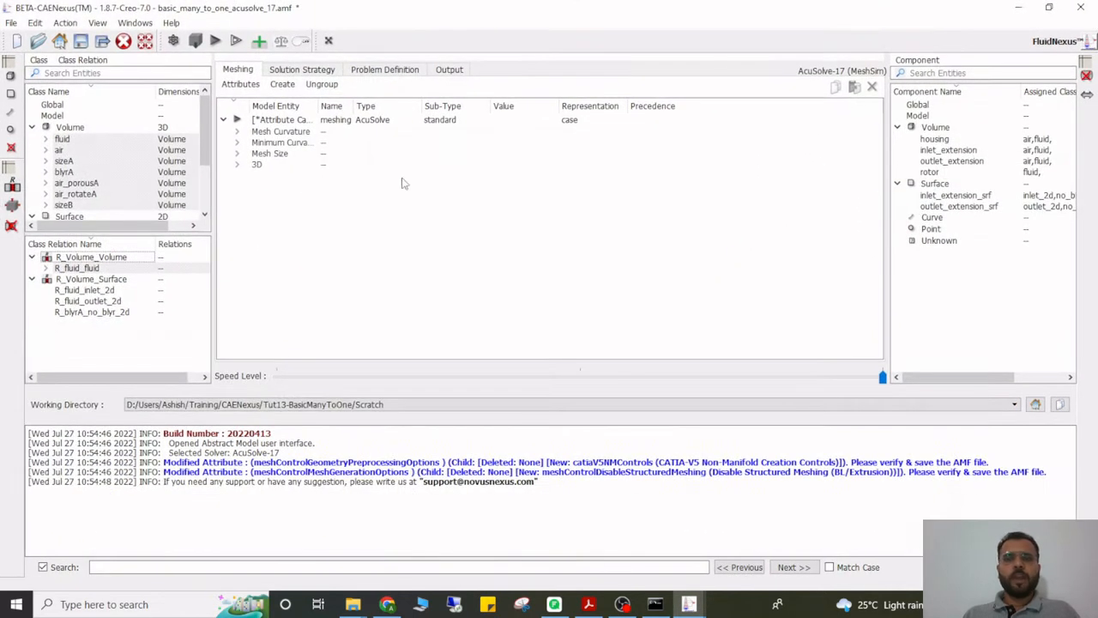
click(102, 40)
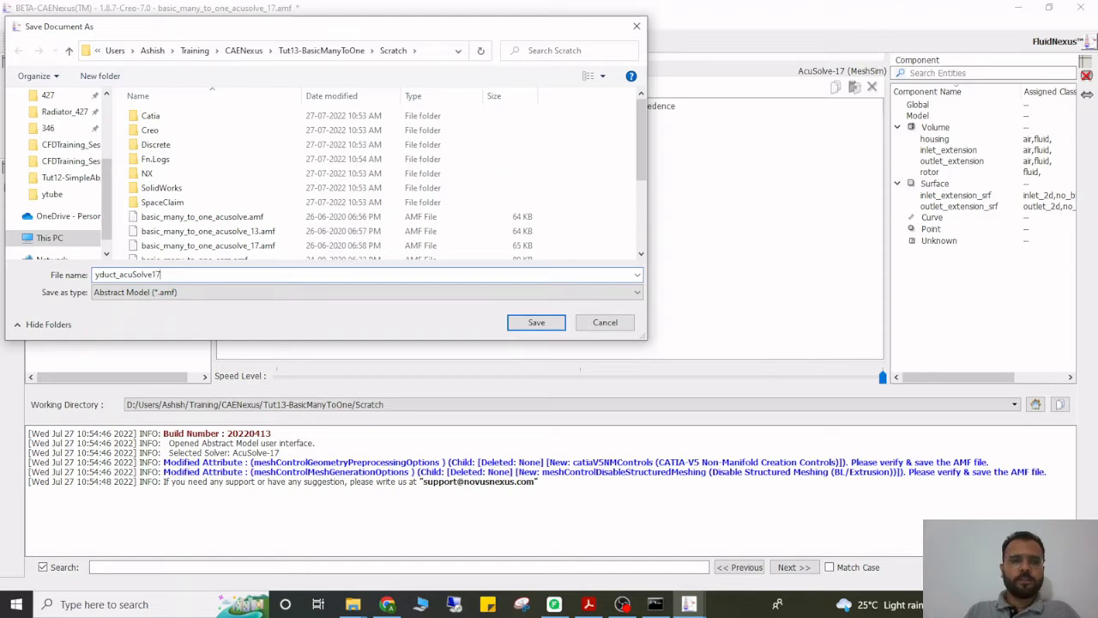
click(513, 322)
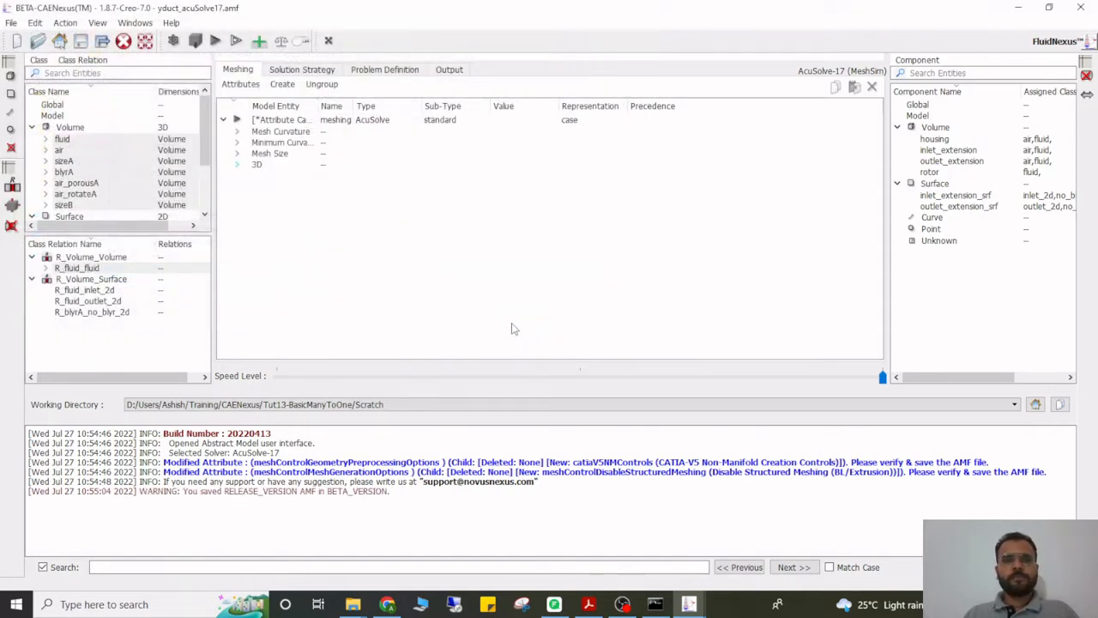
Import the y_duct assembly from the Creo/yduct folder into the abstract model from CAD.
click(65, 23)
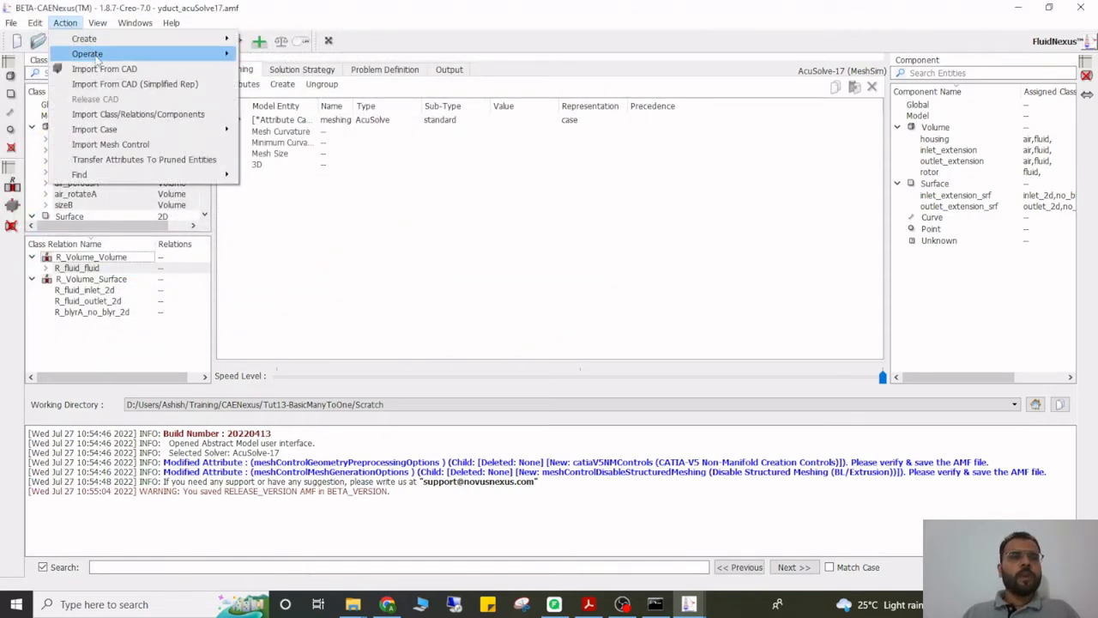
click(113, 73)
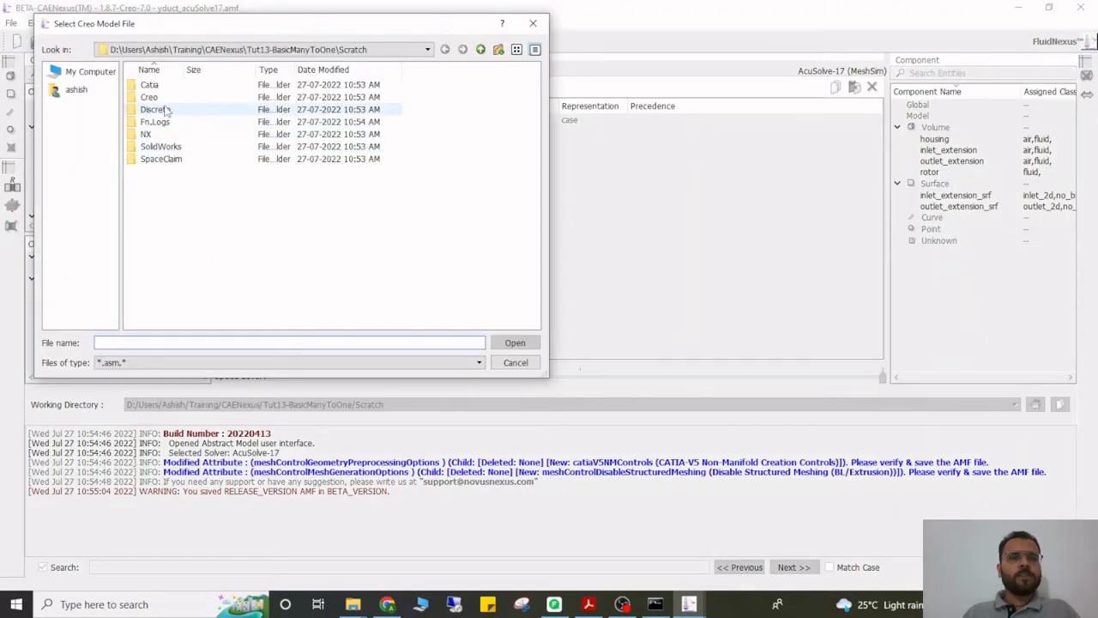
double_click(159, 99)
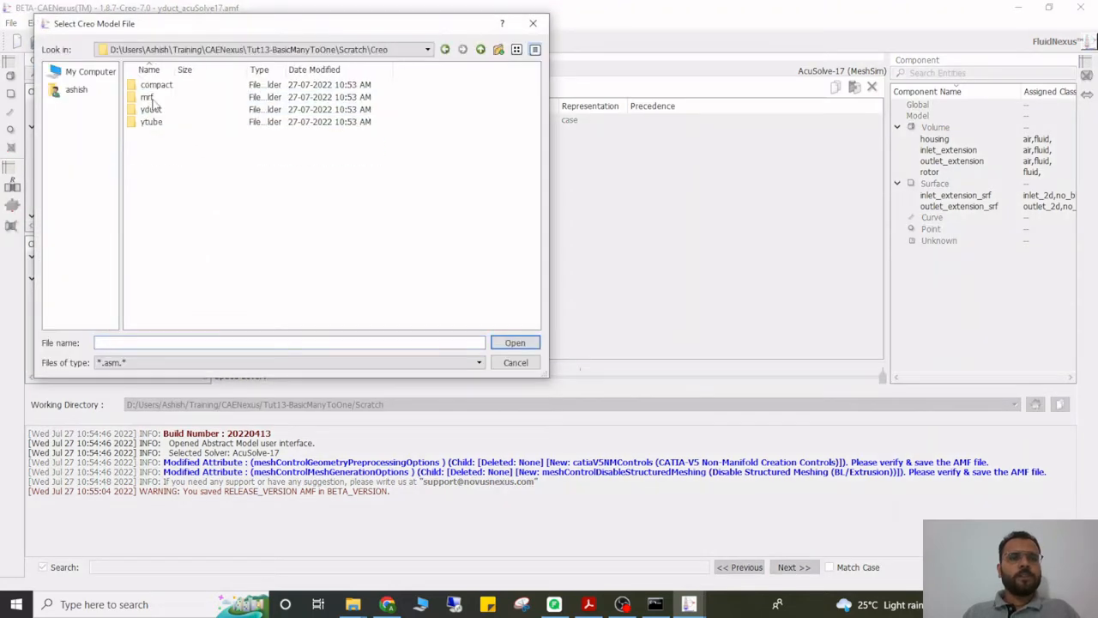
double_click(163, 109)
double_click(167, 86)
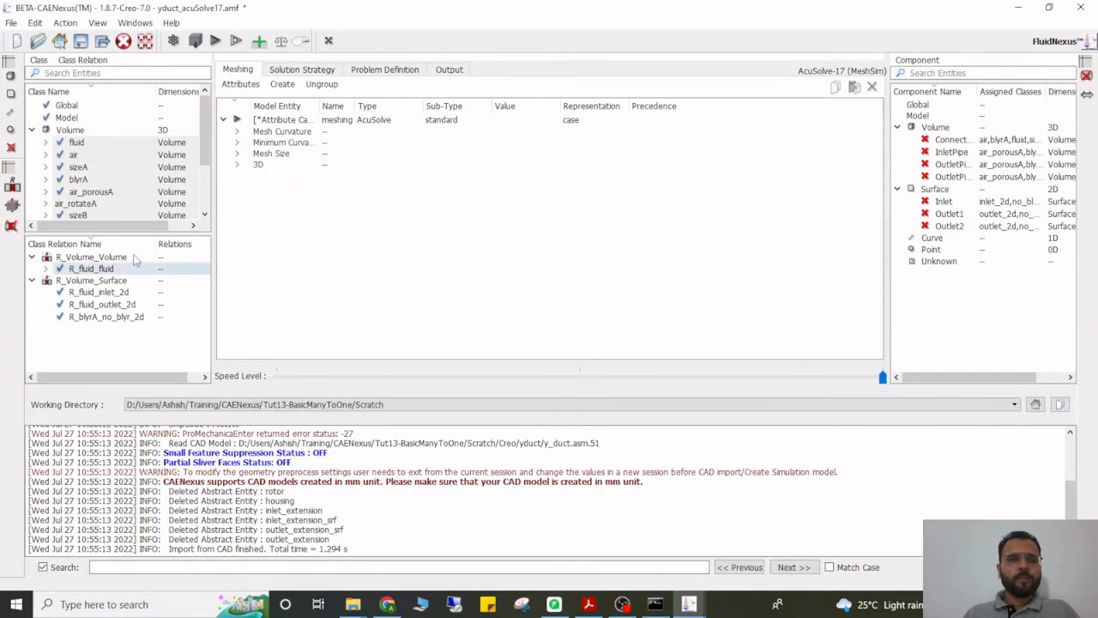
Examine the imported classes and components, and expand the mesh curvature, minimum curvature size, mesh size and 3D meshing attributes.
drag(125, 231, 126, 311)
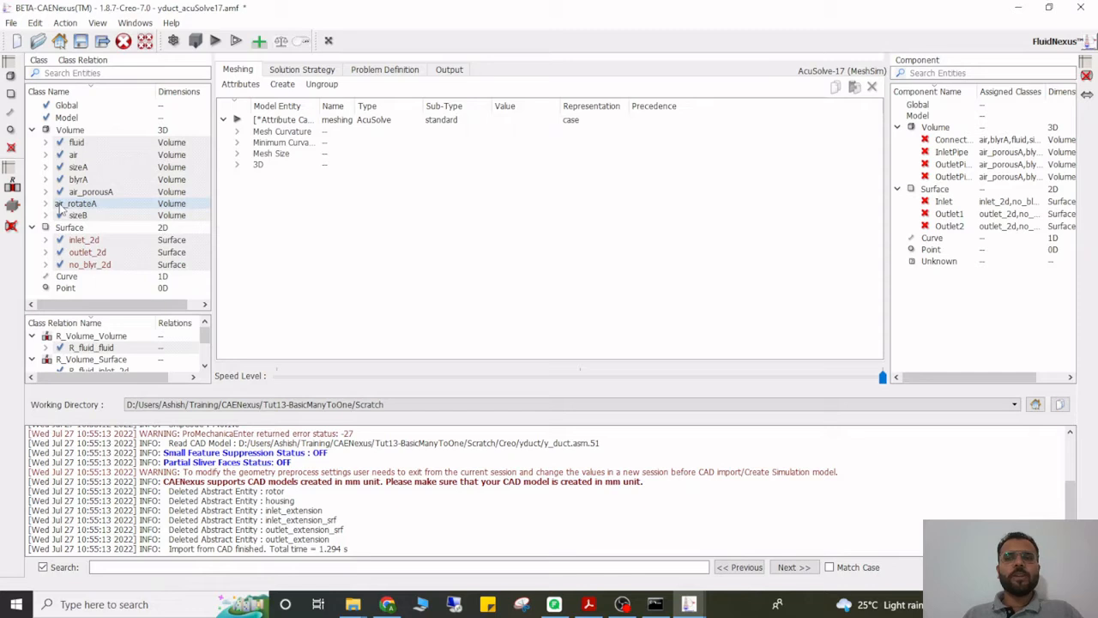
drag(976, 91, 1001, 91)
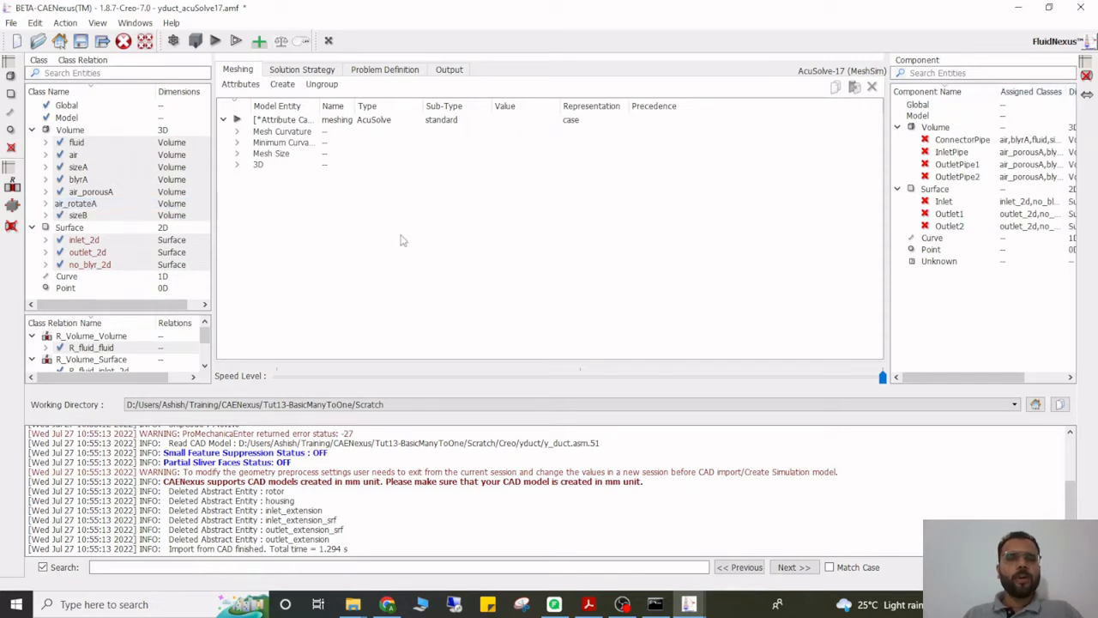
click(381, 72)
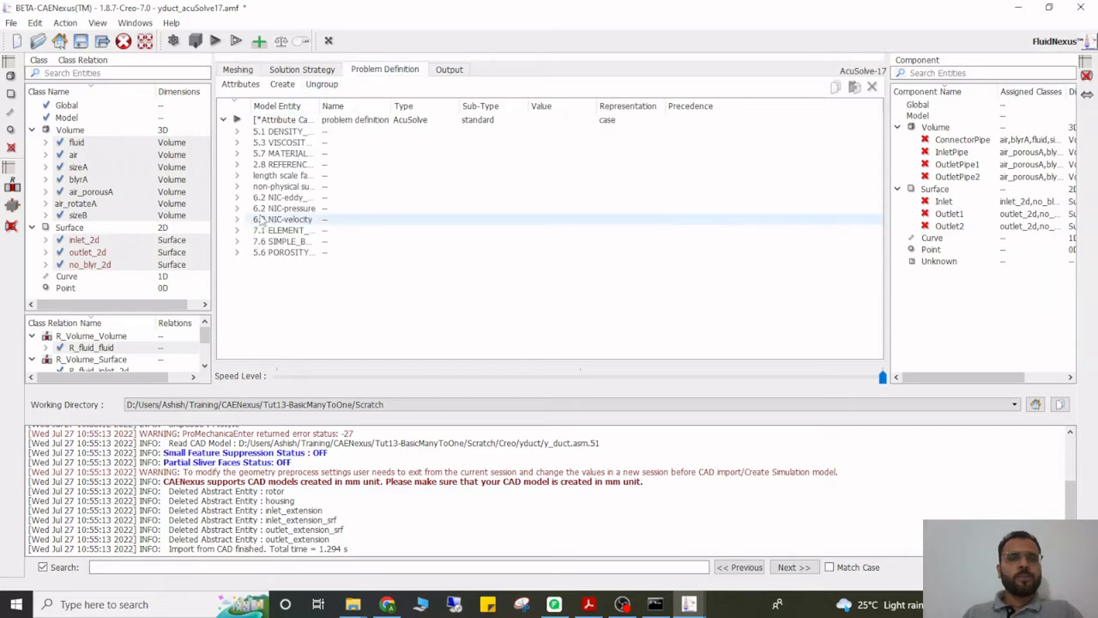
click(238, 69)
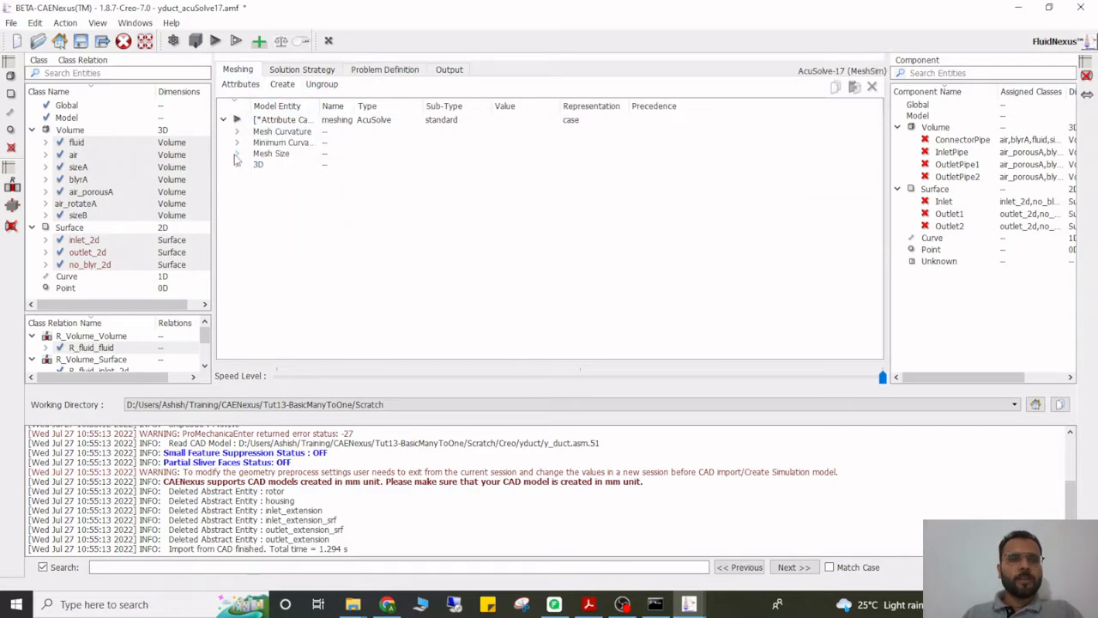
click(237, 142)
click(236, 132)
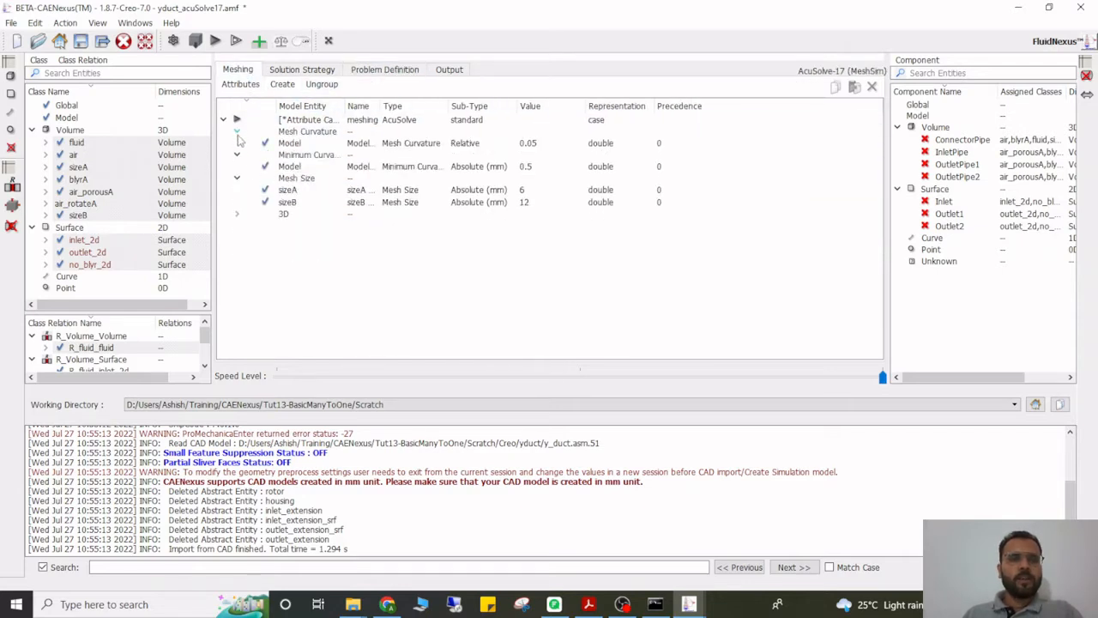
click(236, 214)
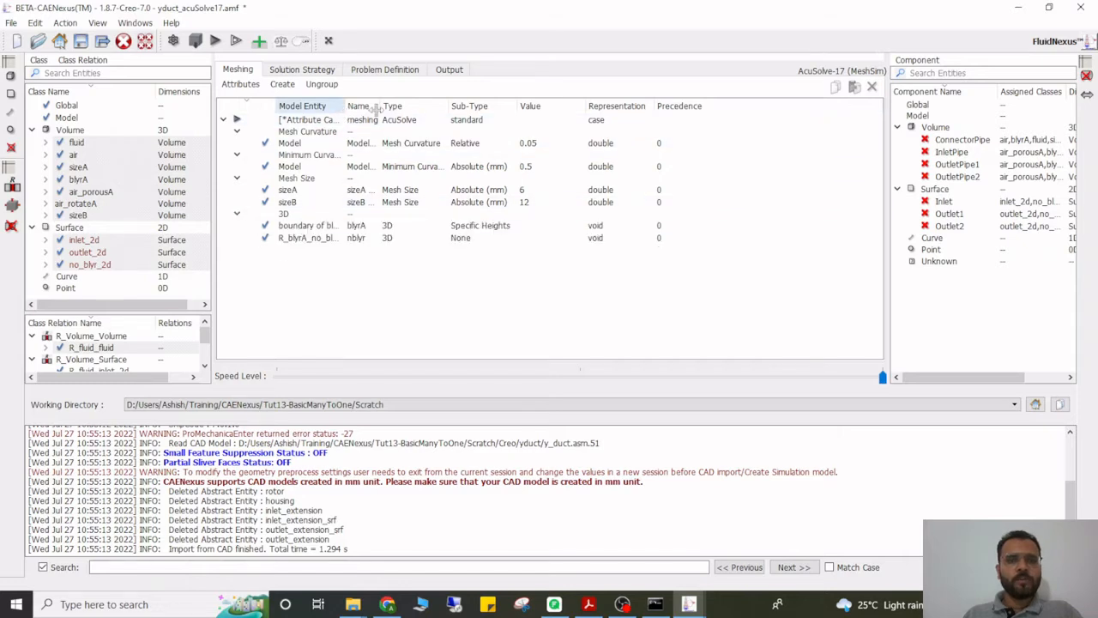
drag(345, 108, 461, 109)
Check which components the sizeA and sizeB mesh sizes cover, and review the blyrA boundary-layer attribute's settings.
click(288, 192)
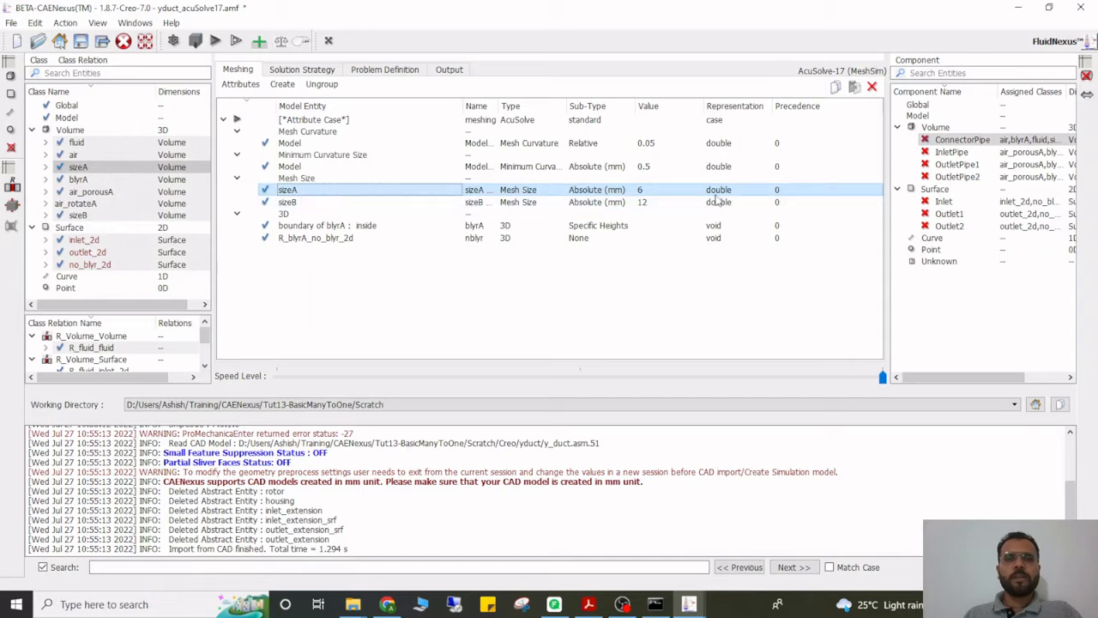
click(300, 203)
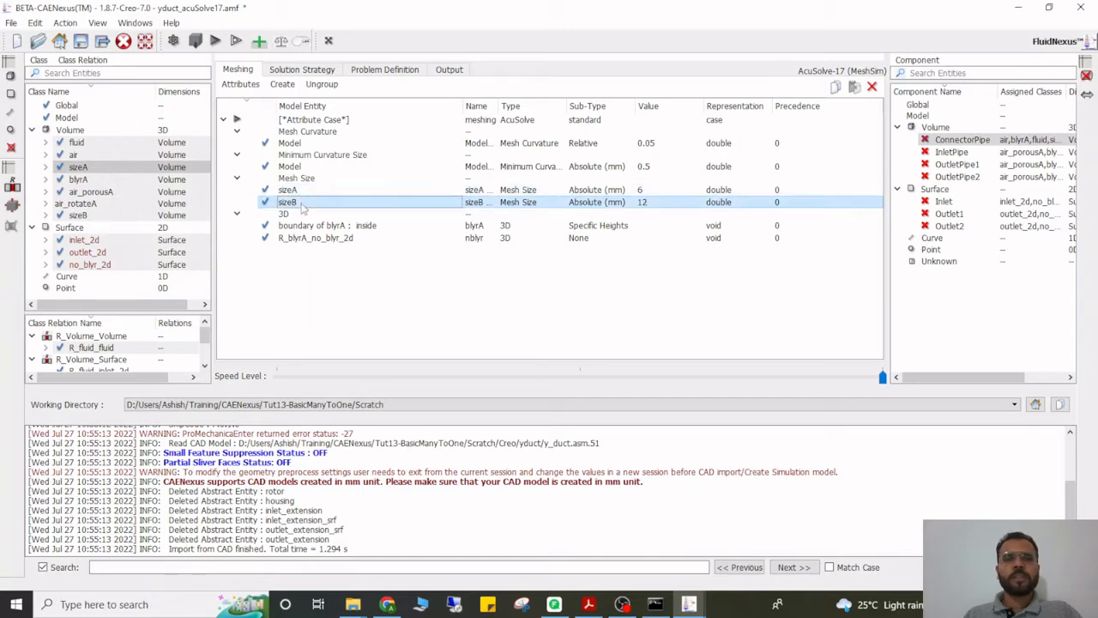
click(353, 227)
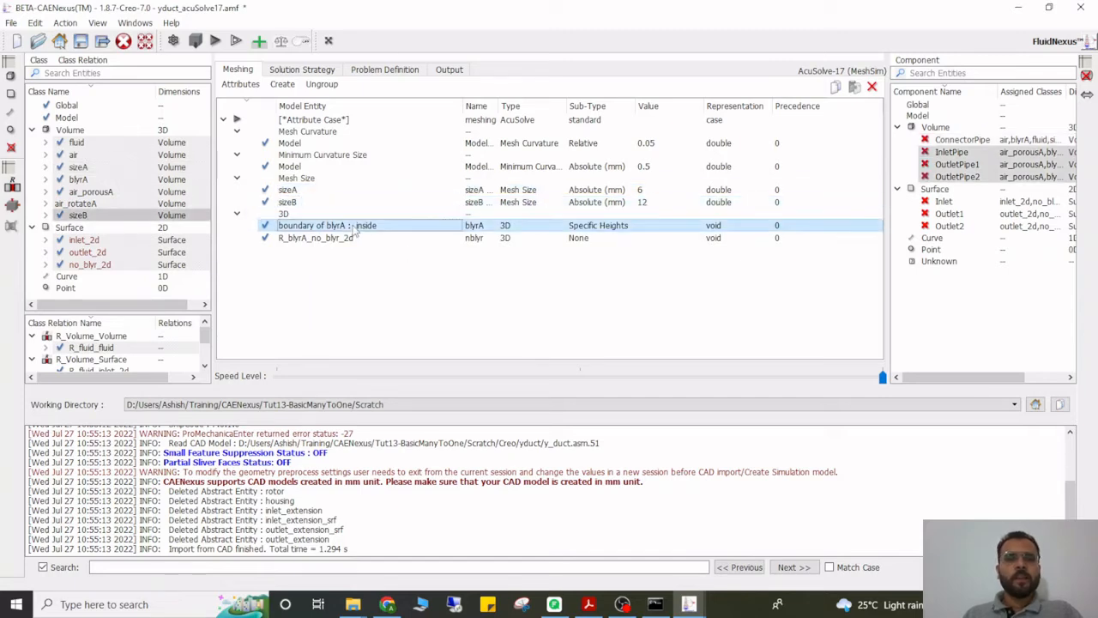
double_click(354, 227)
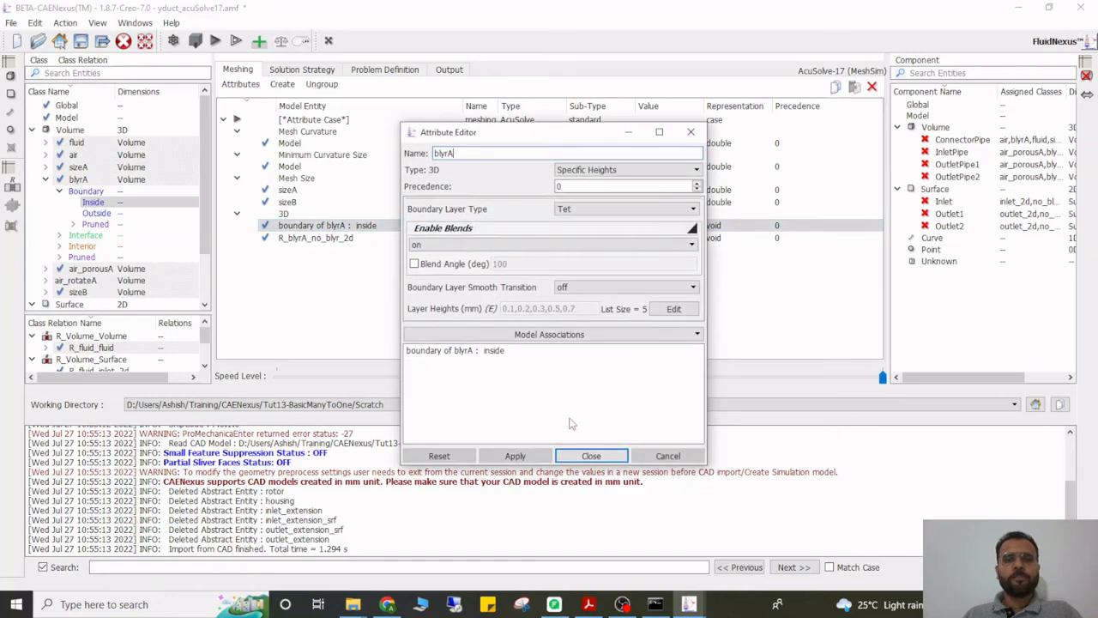
click(583, 456)
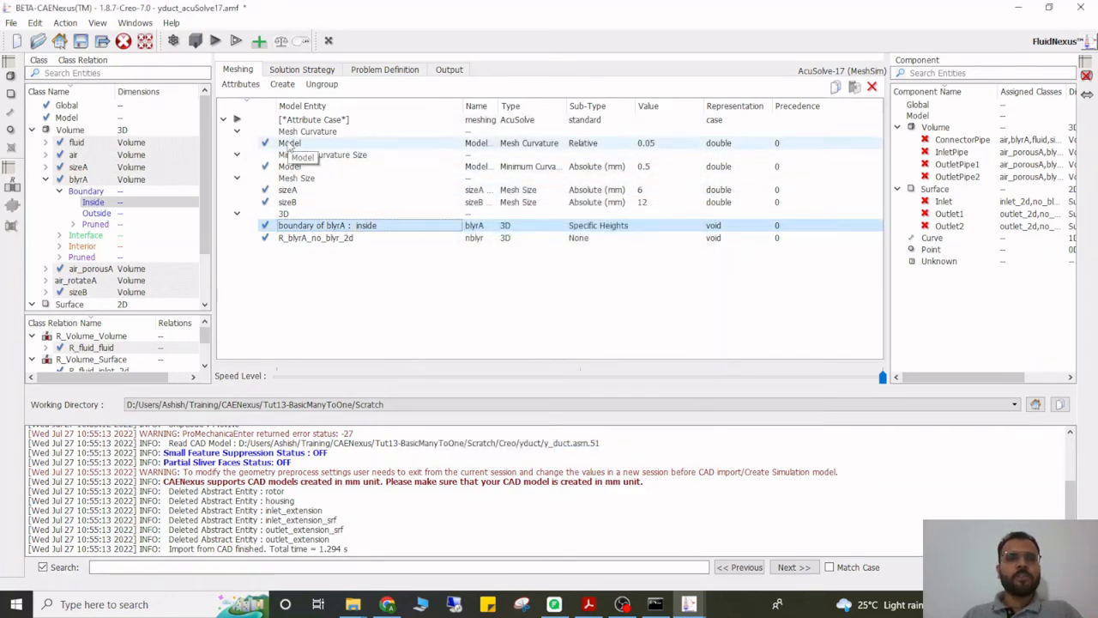
Show the problem definition attributes with readable entity names and expand the SIMPLE_BOUNDARY_CONDITION group.
click(365, 71)
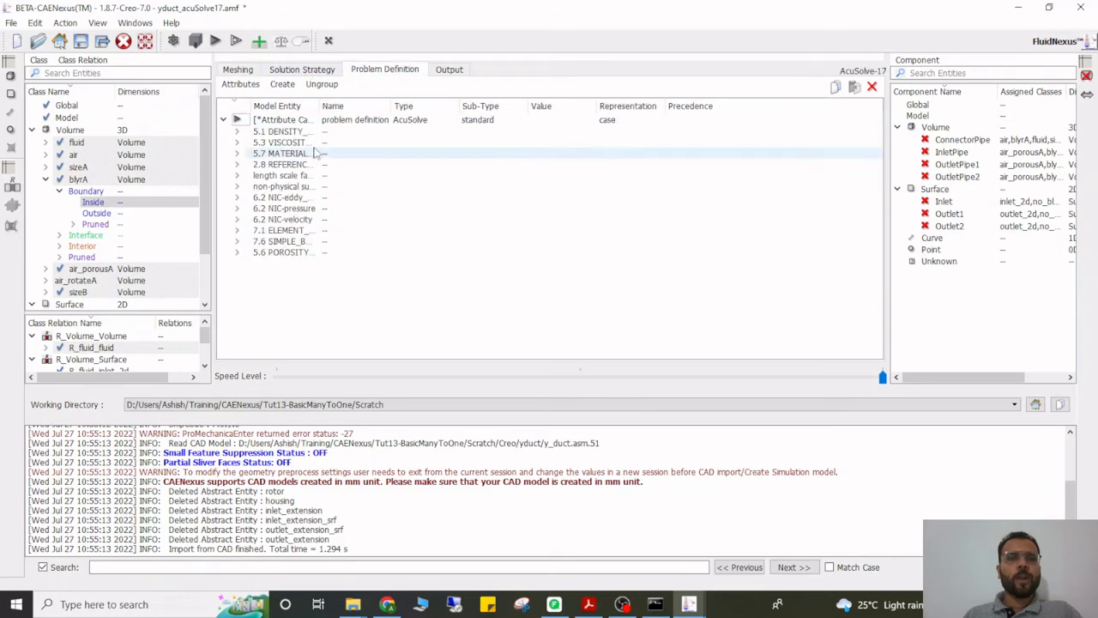
click(45, 179)
drag(114, 310, 118, 277)
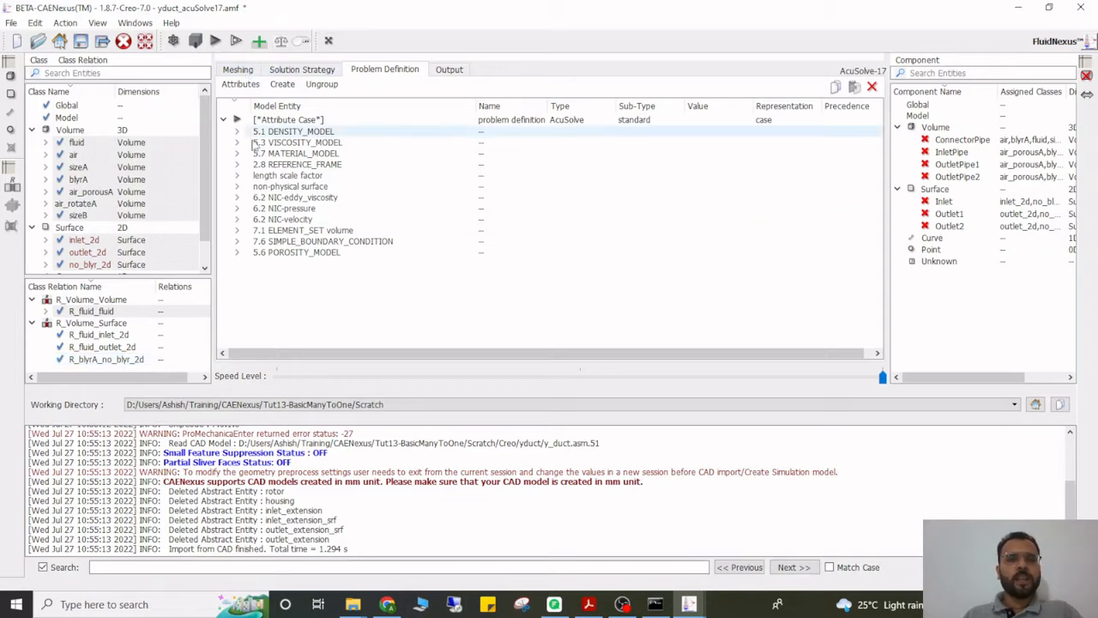
click(238, 243)
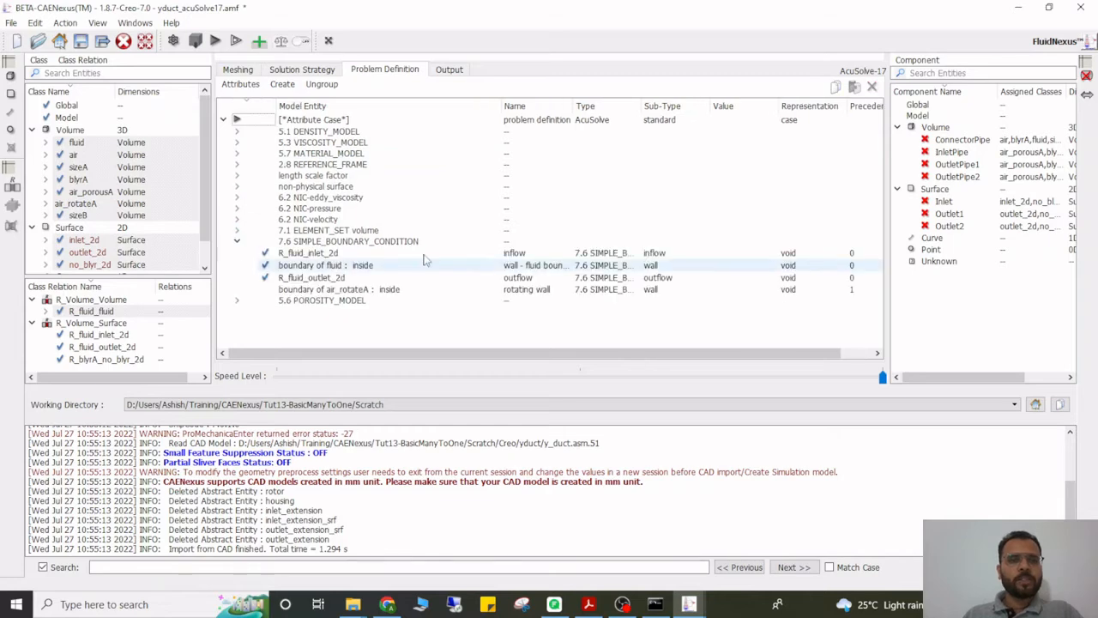
Review the settings of the inflow boundary condition on R_fluid_inlet_2d, including its mass flux value.
click(526, 253)
double_click(525, 253)
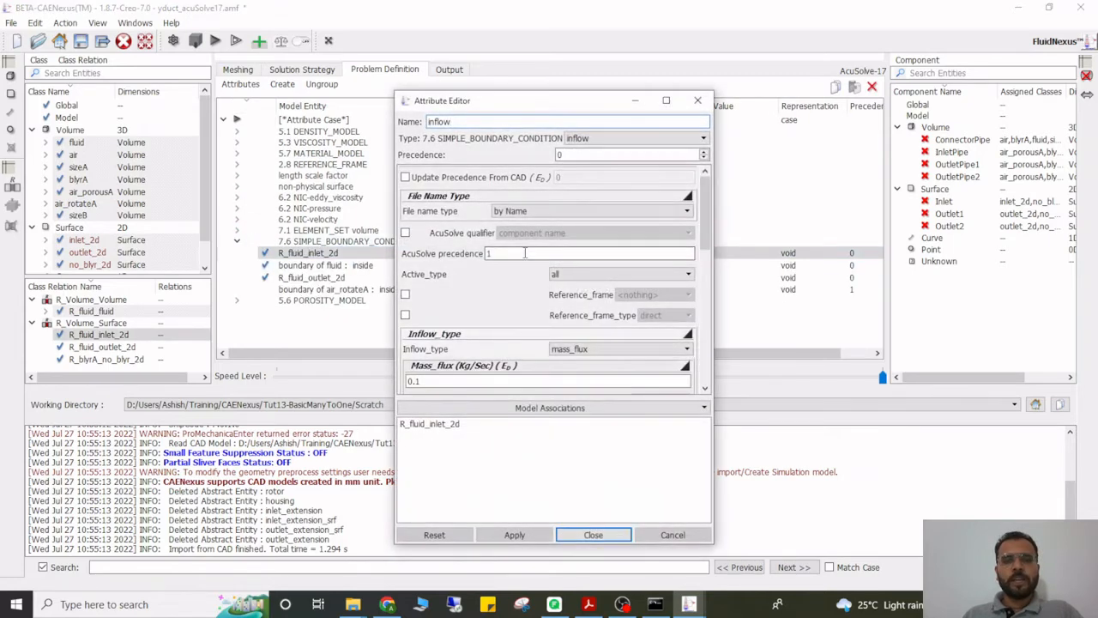
drag(492, 106, 569, 66)
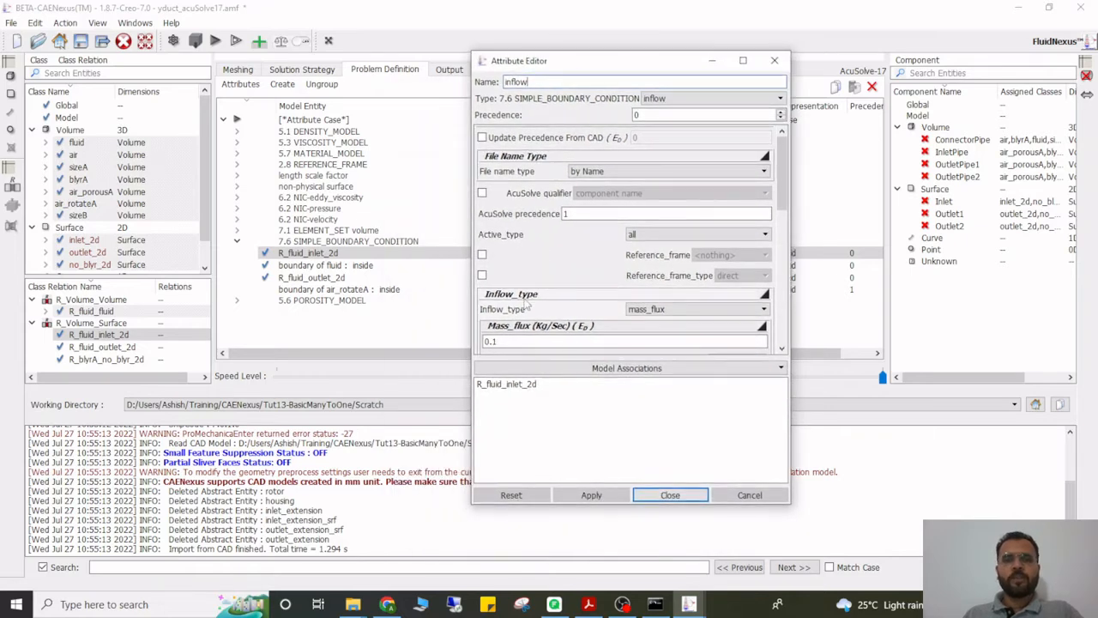
scroll(526, 302, down, 3)
double_click(502, 258)
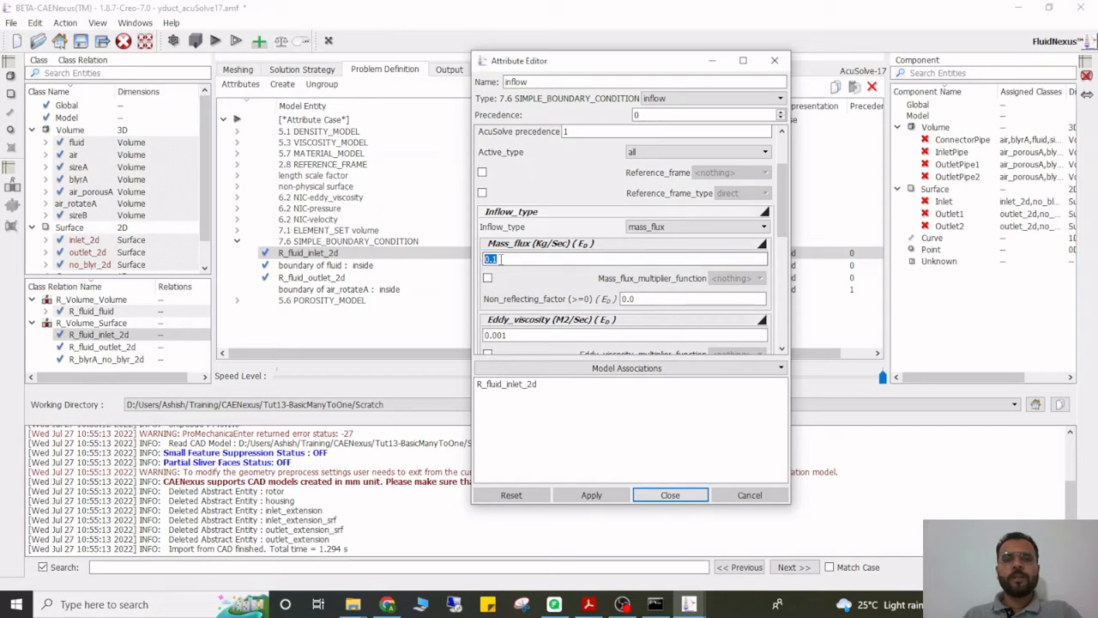
click(667, 494)
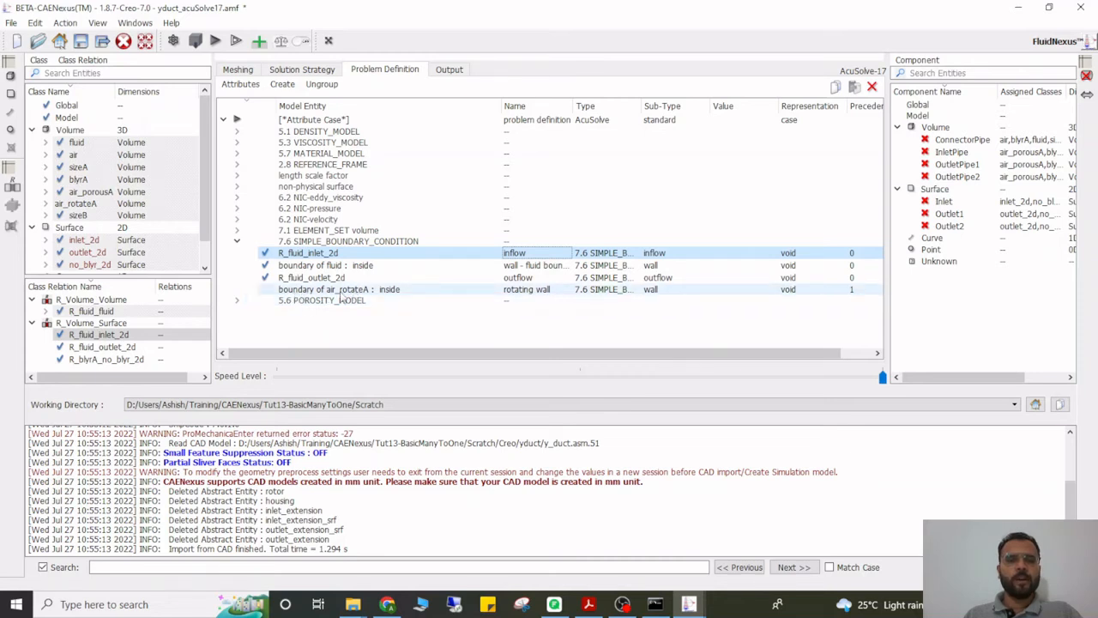
Expand the POROSITY_MODEL and ELEMENT_SET volume groups, and review the settings and assigned components of the air_porousA element set.
click(237, 300)
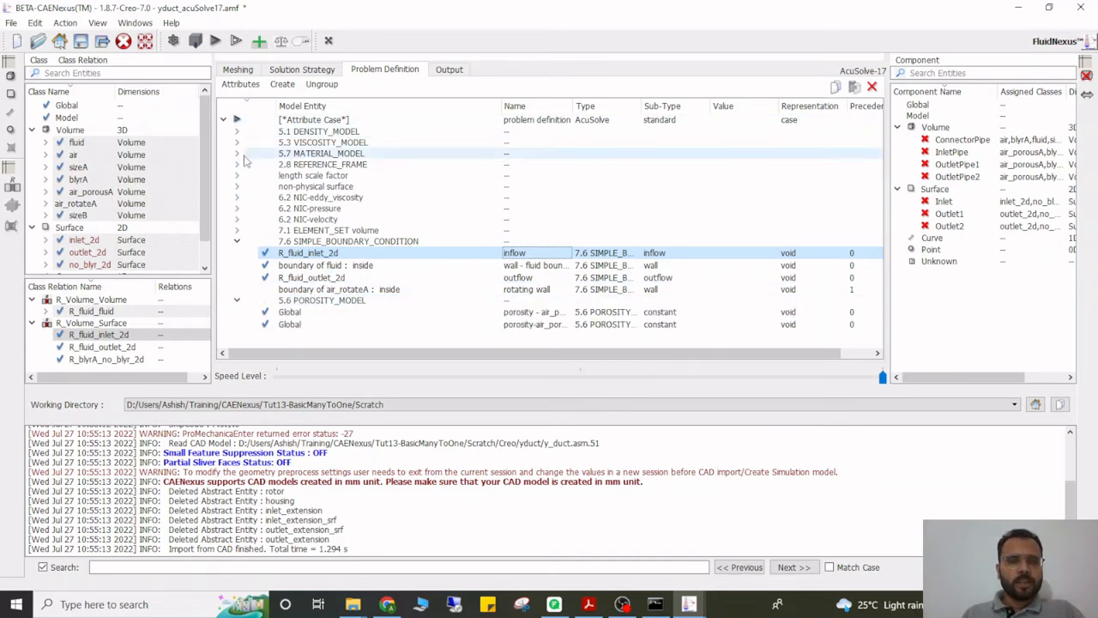
click(237, 230)
click(325, 257)
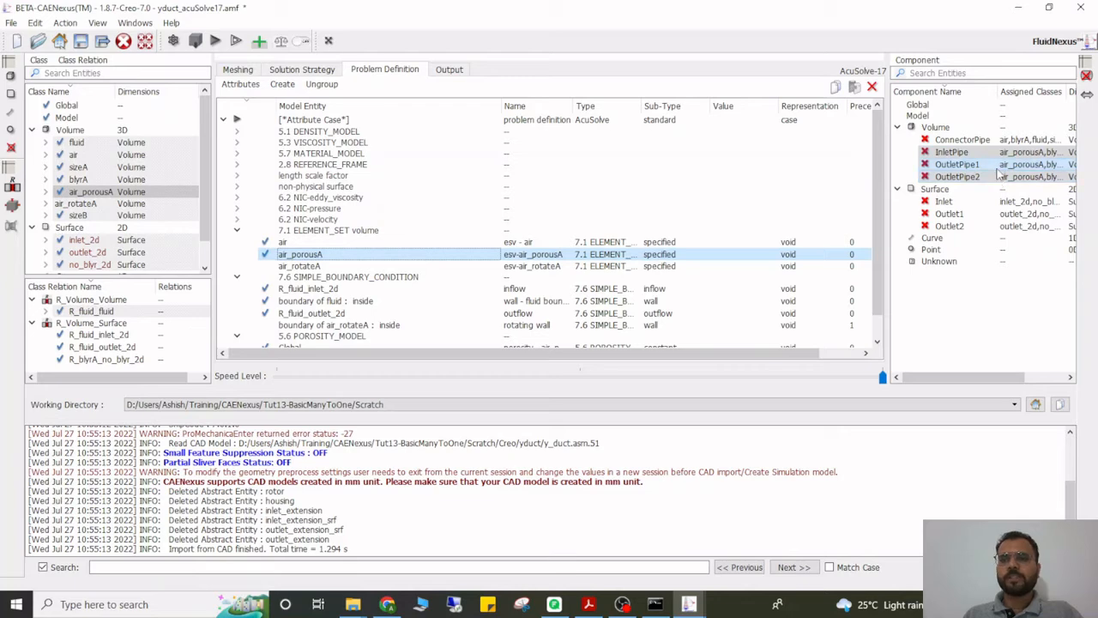
double_click(326, 255)
scroll(512, 251, down, 2)
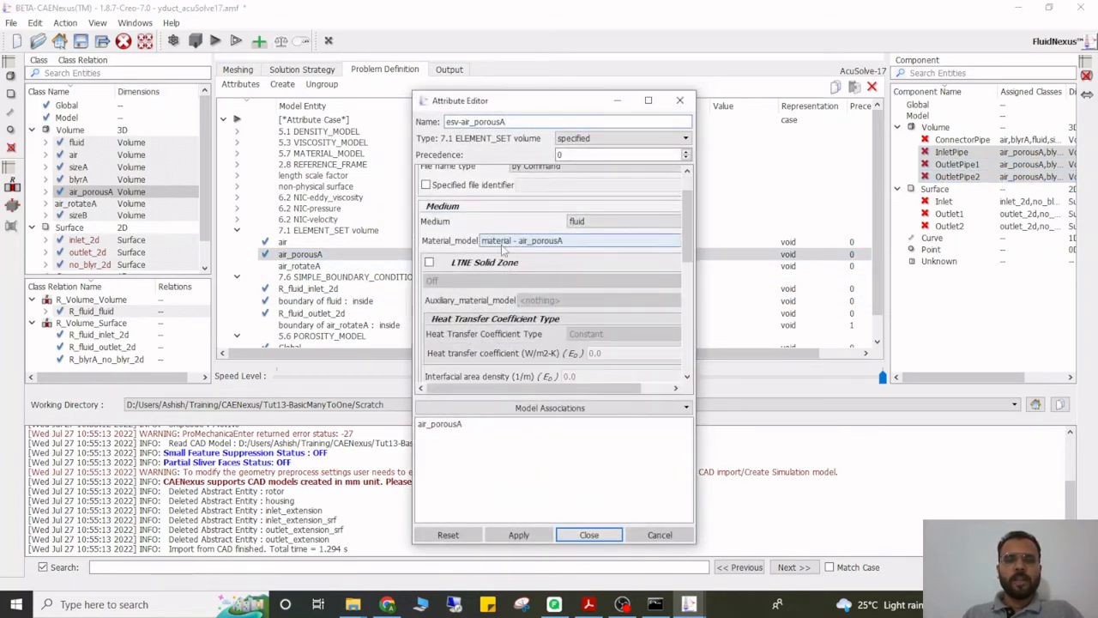
scroll(520, 246, down, 8)
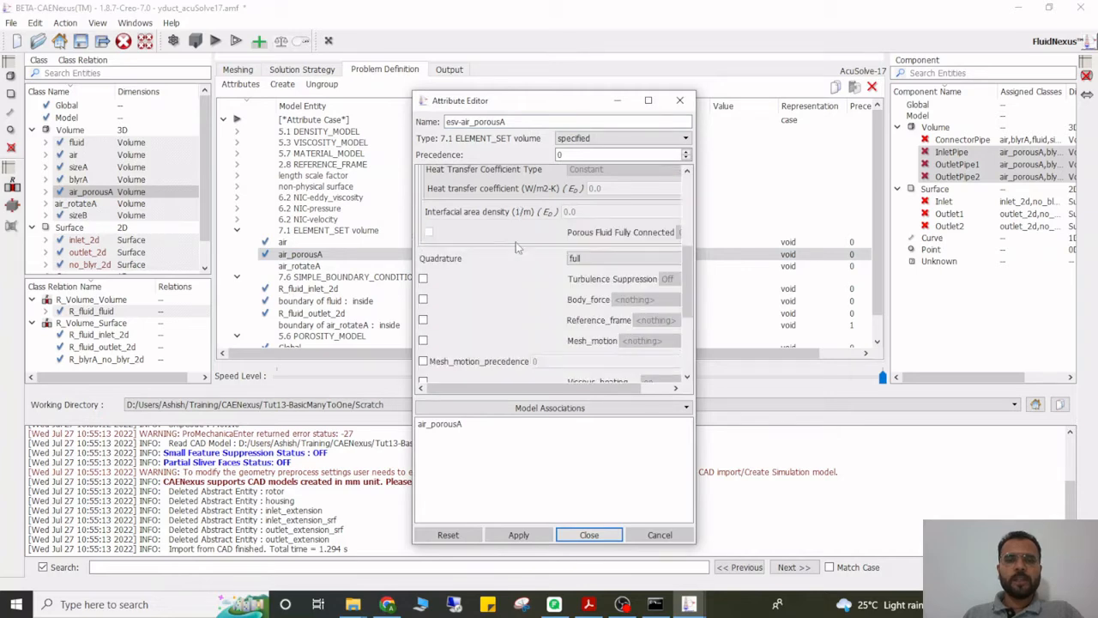
click(681, 101)
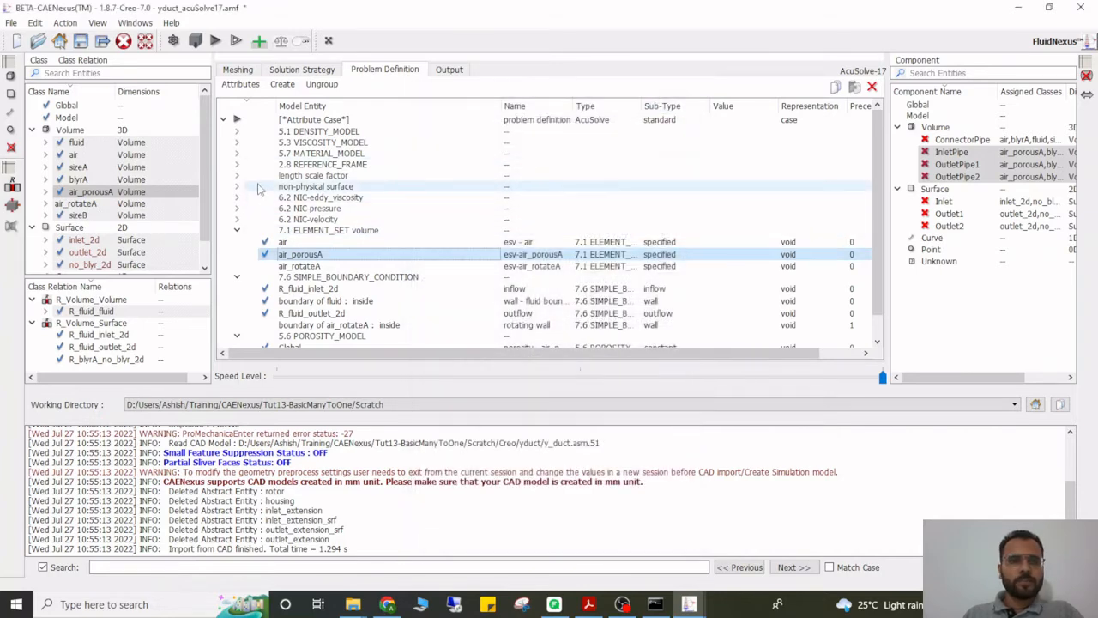
Expand the MATERIAL_MODEL group, widen the attribute name column, and review the density, viscosity and porosity models of material - air_porousA.
scroll(280, 180, down, 1)
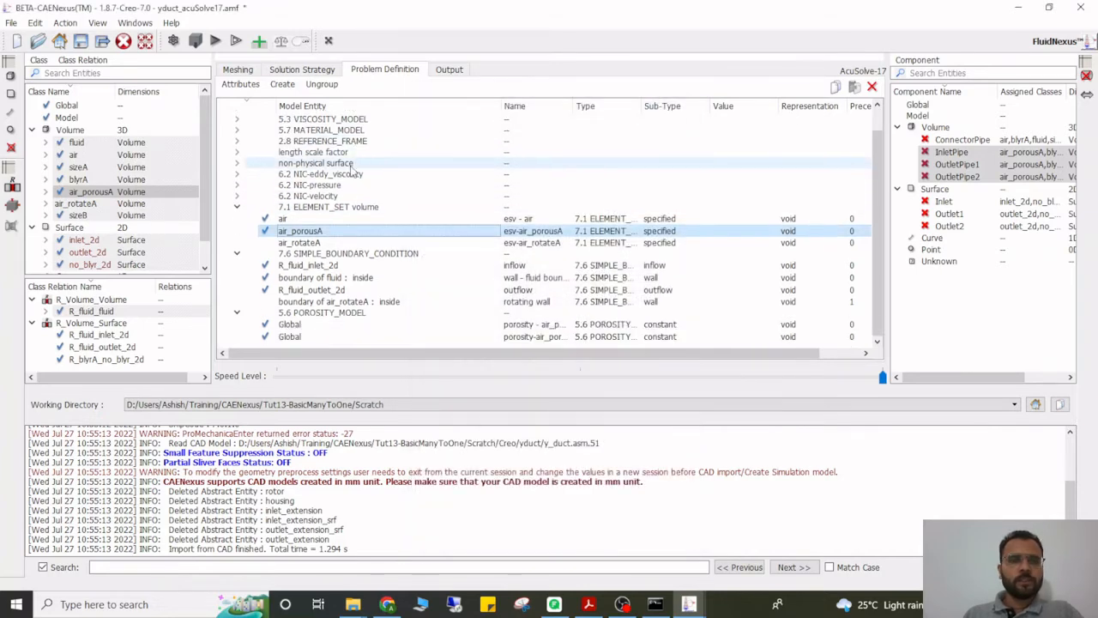
click(237, 129)
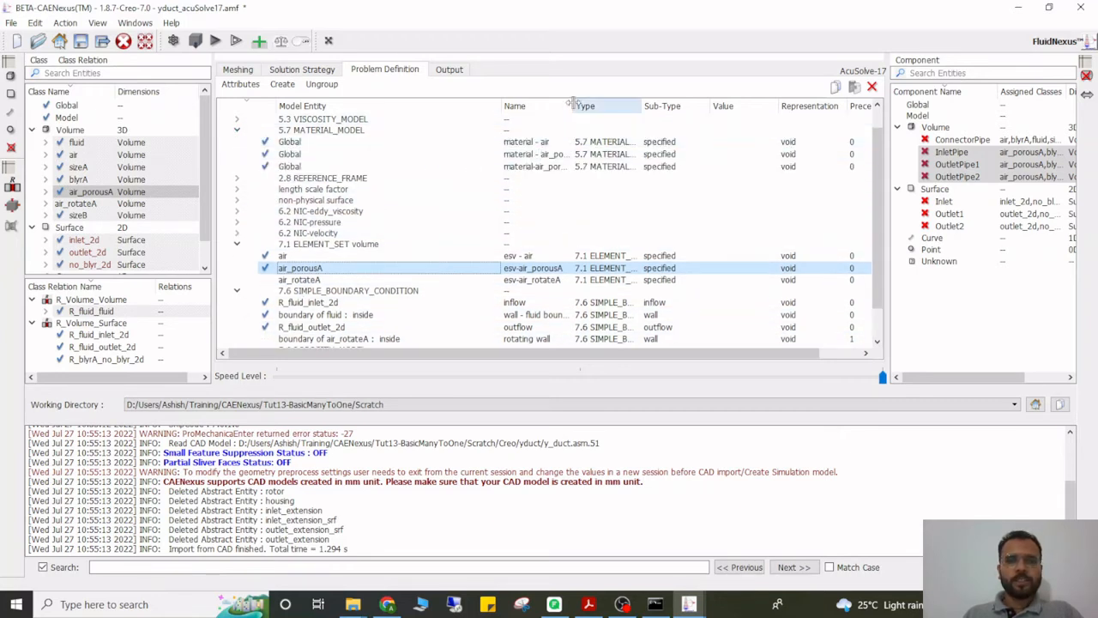
drag(572, 105, 681, 106)
double_click(576, 157)
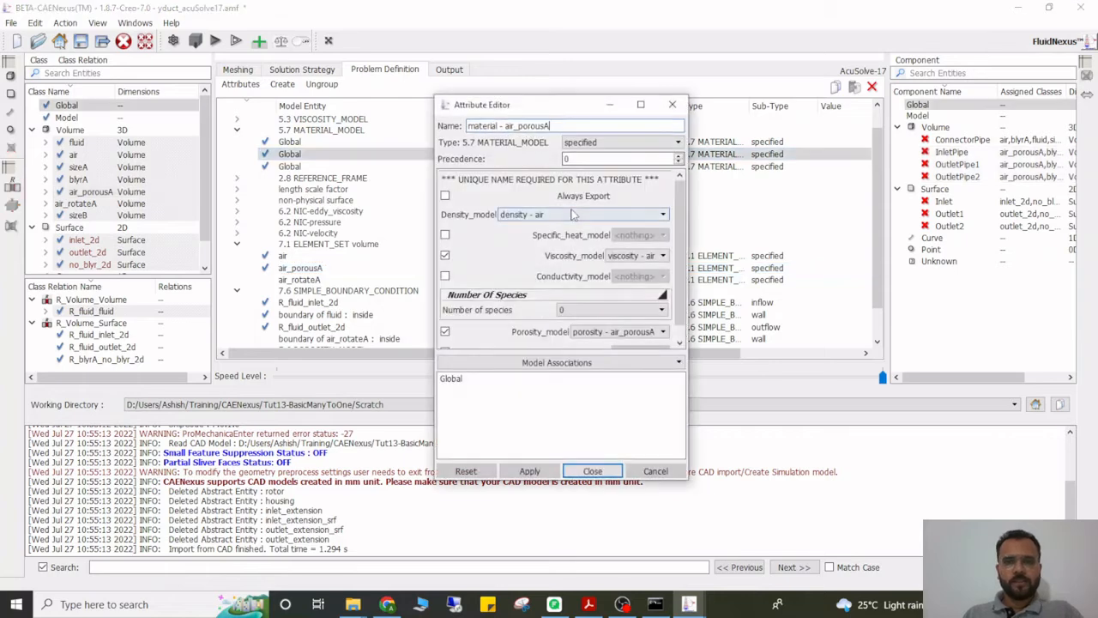
scroll(517, 272, down, 1)
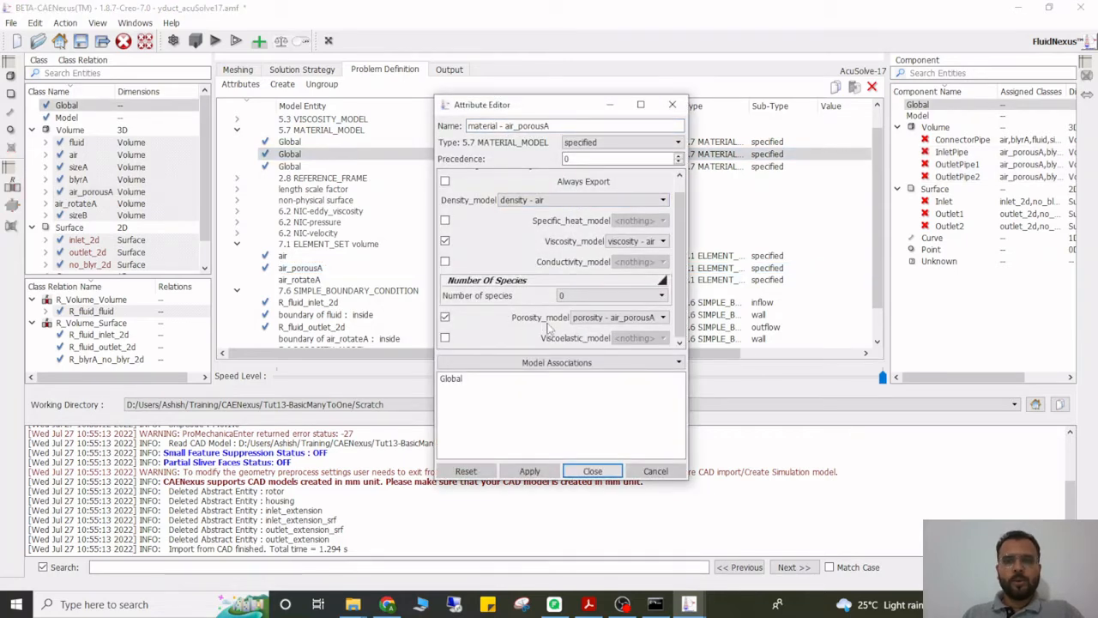
click(672, 105)
scroll(378, 224, up, 1)
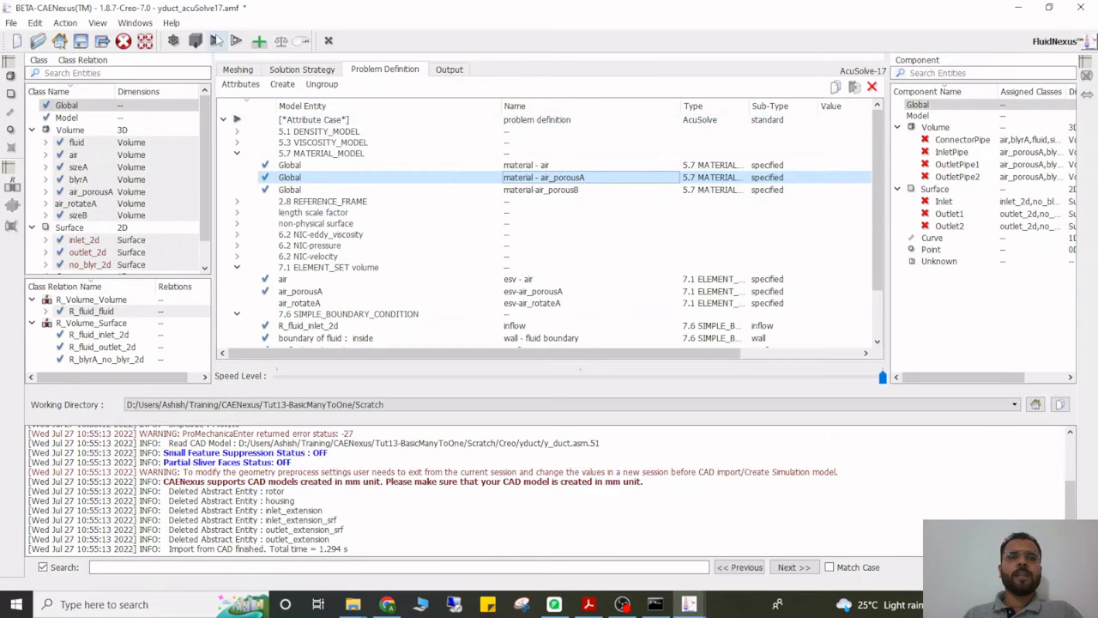
Create the simulation model from the abstract model, and check in the model view which region receives the sizeA mesh size.
click(215, 40)
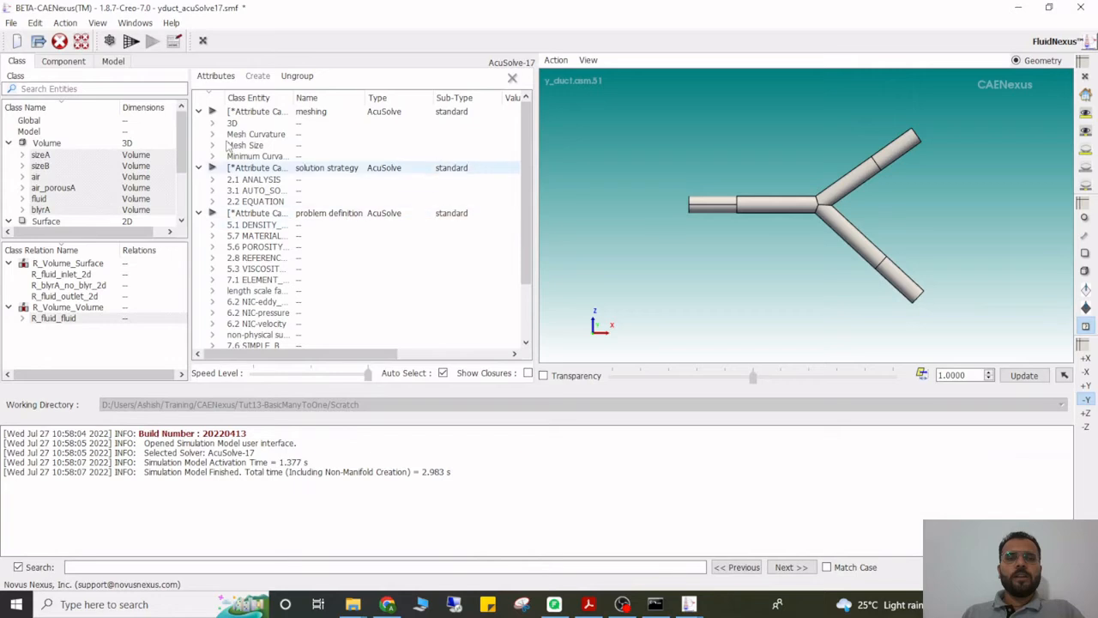
click(113, 62)
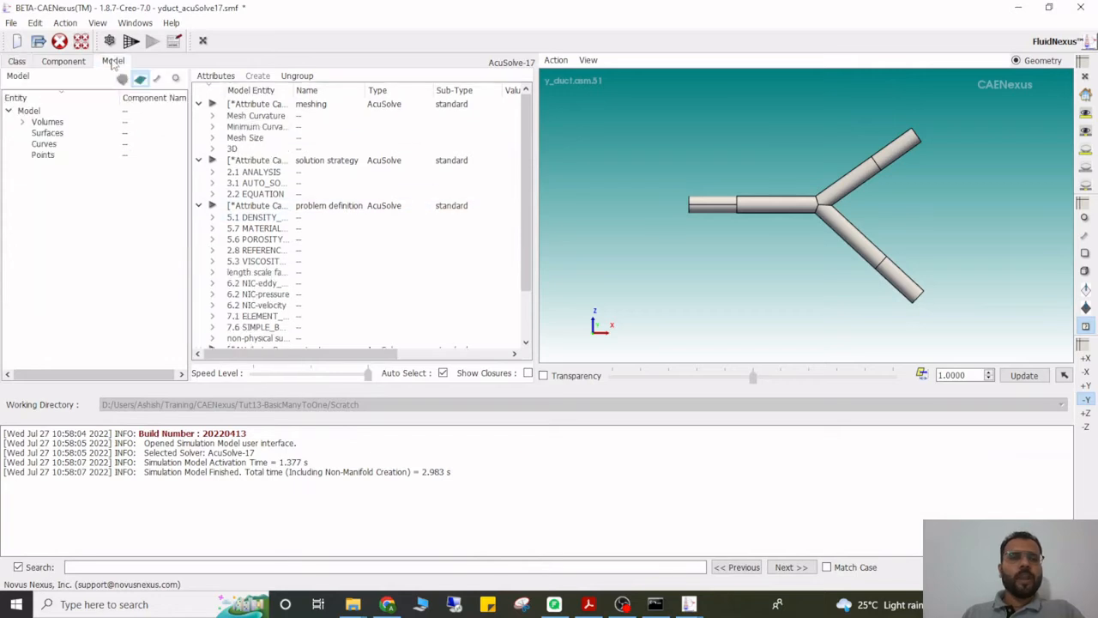
click(212, 137)
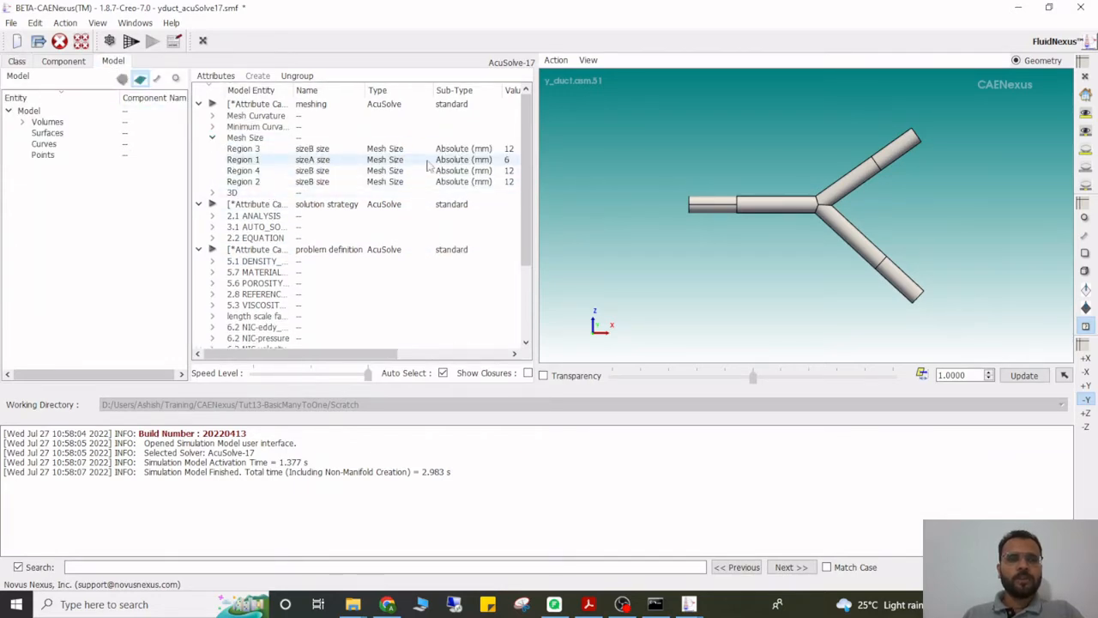
drag(534, 160, 598, 160)
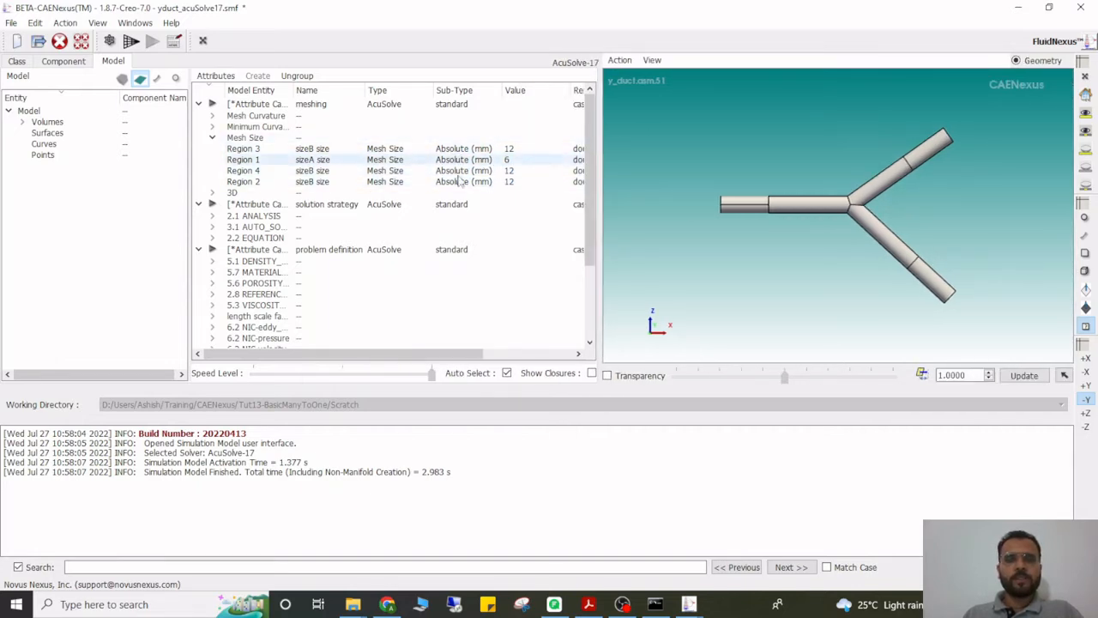
click(268, 160)
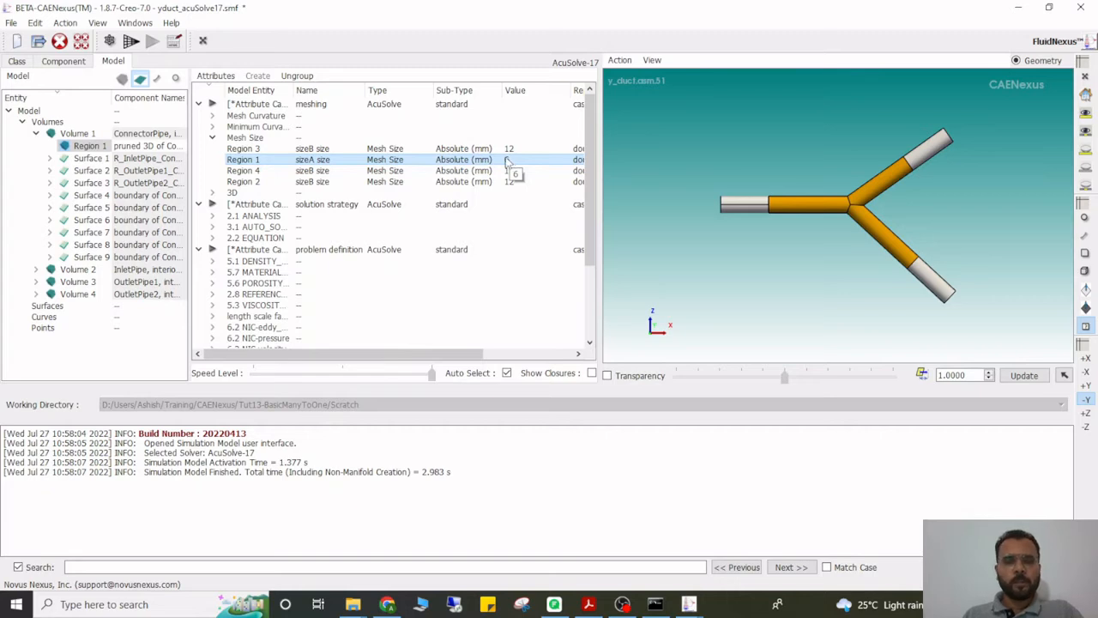
Expand the ELEMENT_SET volume group and highlight each region to compare the esv-air_porousA and esv - air assignments.
scroll(343, 189, down, 3)
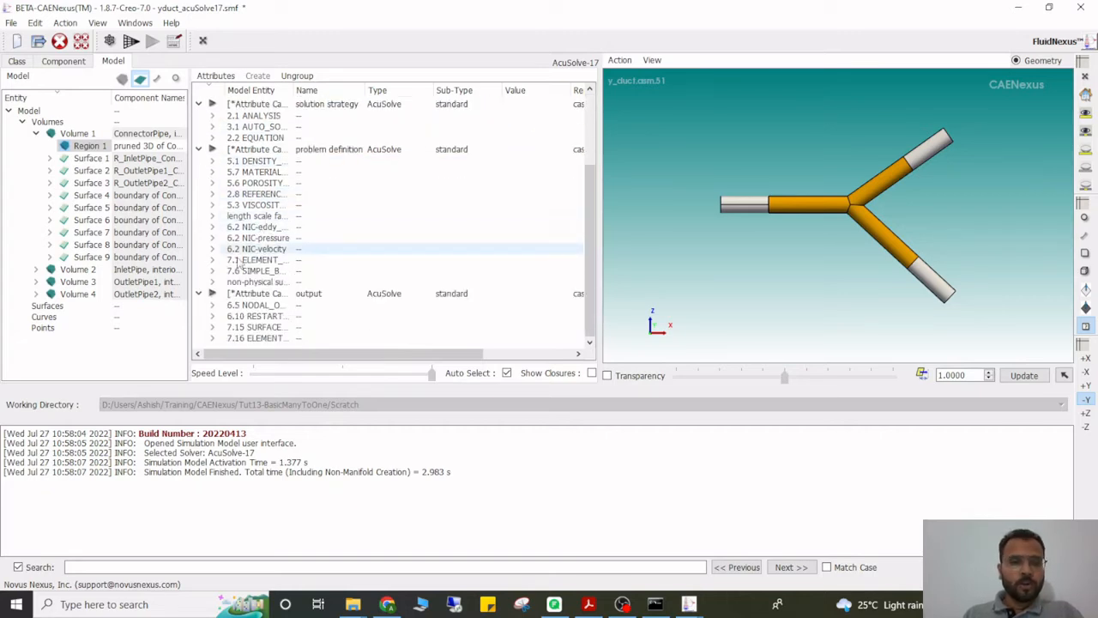
click(213, 259)
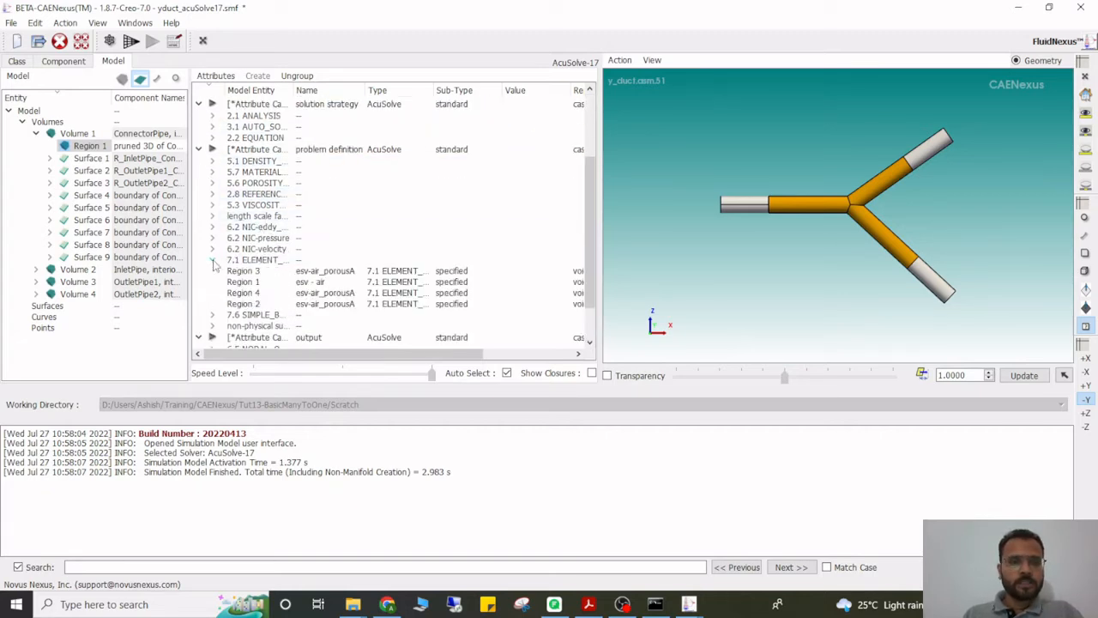
click(337, 271)
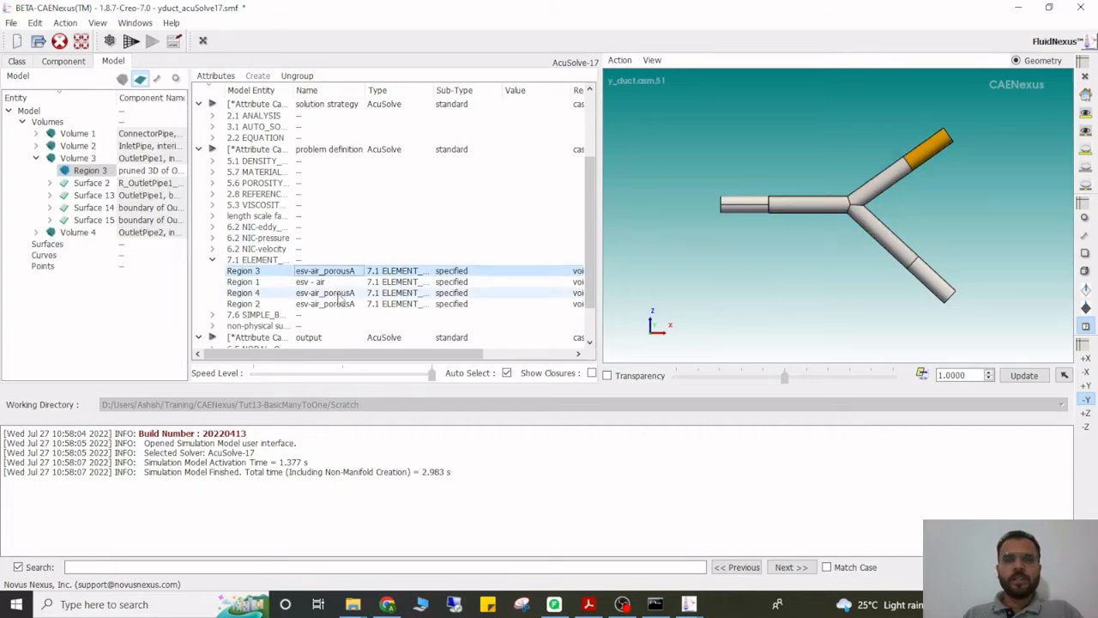
click(339, 294)
click(338, 305)
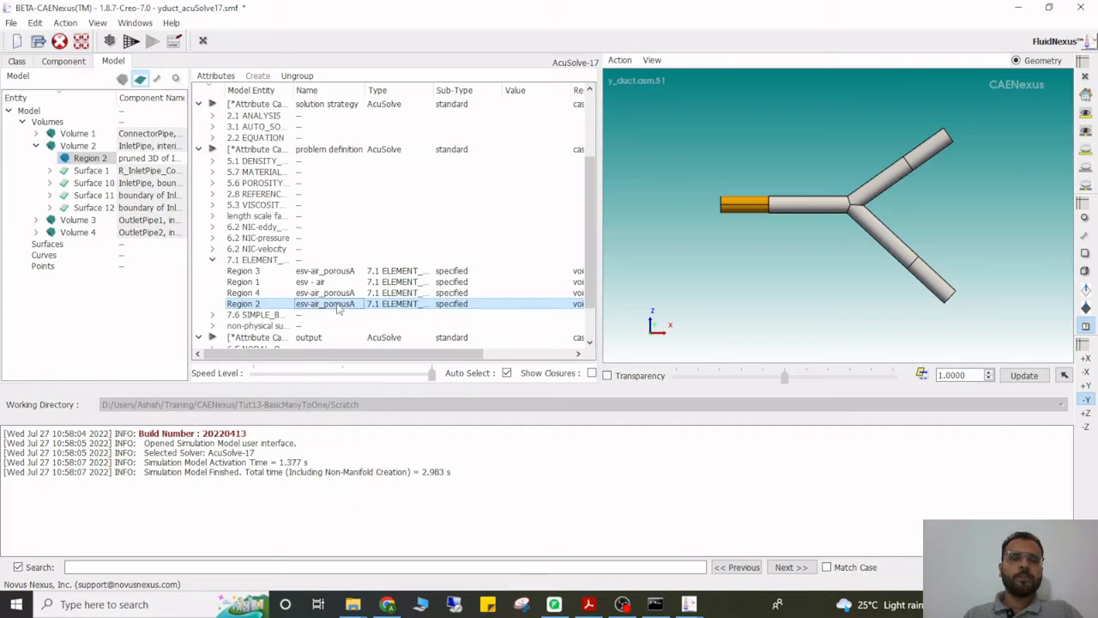
click(321, 283)
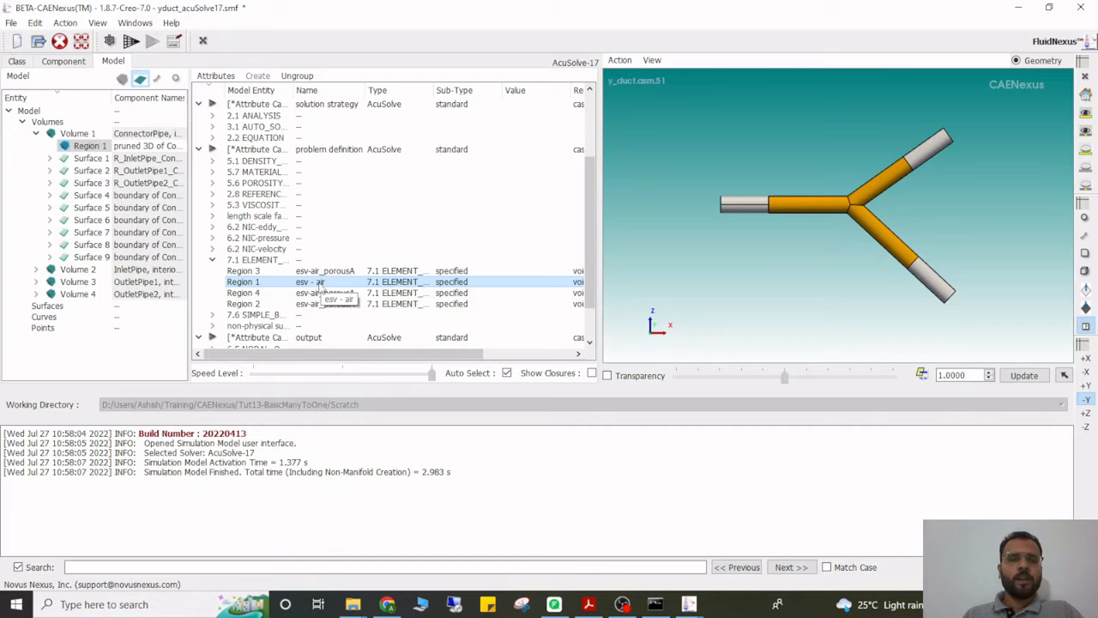
Expand the SIMPLE_BOUNDARY_CONDITION group and examine the inflow face at the open end of the inlet pipe.
scroll(319, 286, down, 2)
double_click(317, 269)
scroll(324, 261, down, 3)
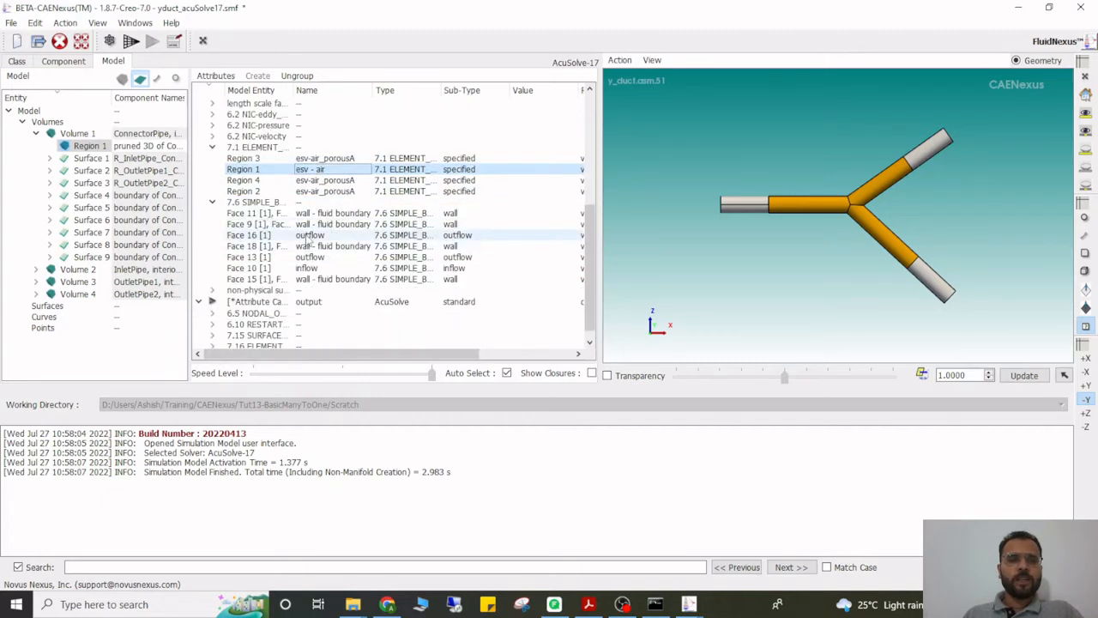
click(310, 269)
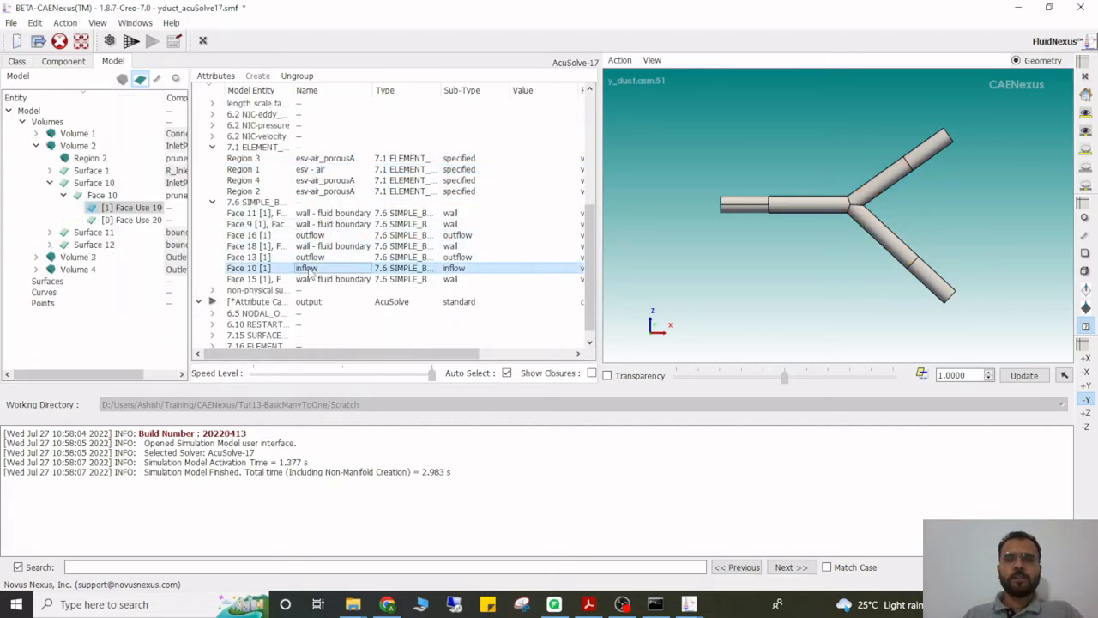
drag(655, 328, 760, 327)
right_drag(760, 327, 753, 214)
scroll(753, 214, up, 2)
scroll(731, 231, down, 3)
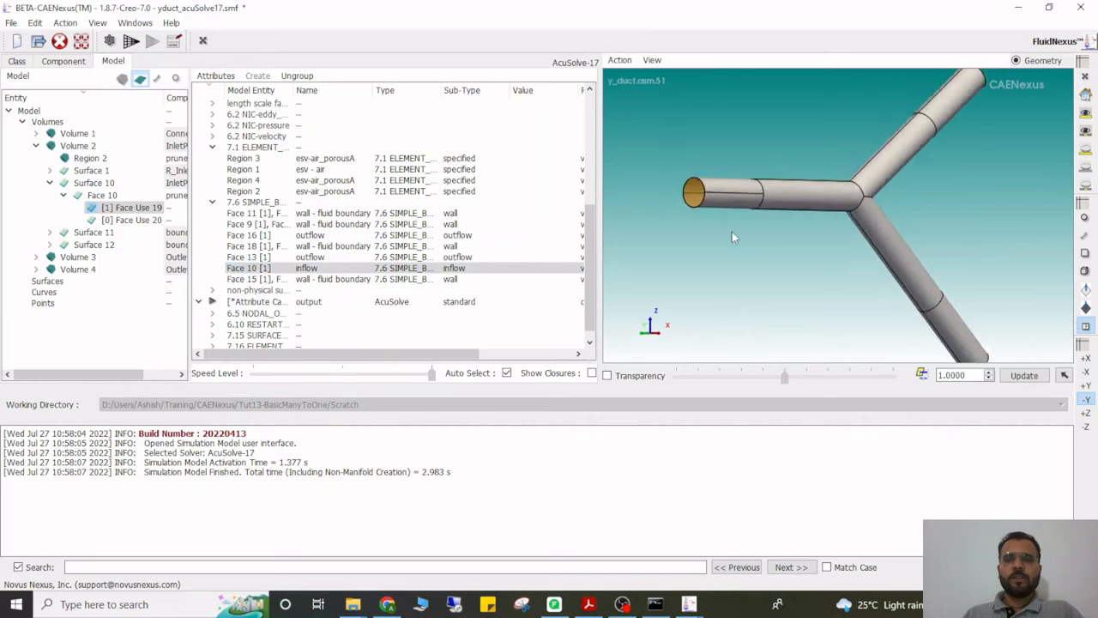
Set the direction arrow scale to 2.0000 and update it, inspect the inlet face, and highlight the two outflow faces.
click(989, 372)
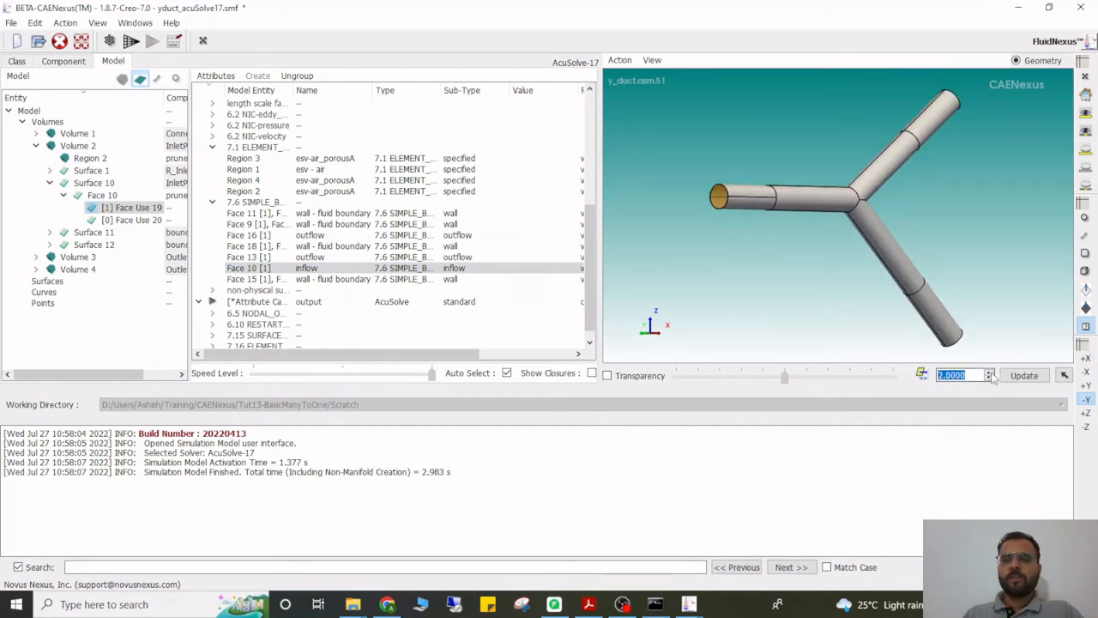
click(1023, 375)
middle_drag(696, 211, 936, 257)
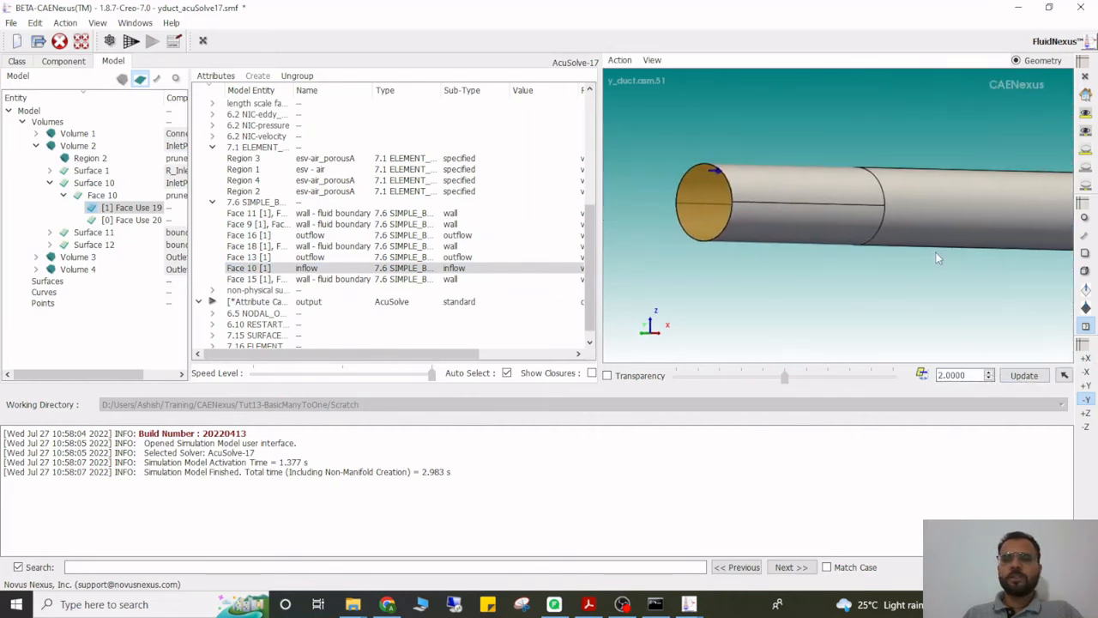
scroll(819, 249, down, 3)
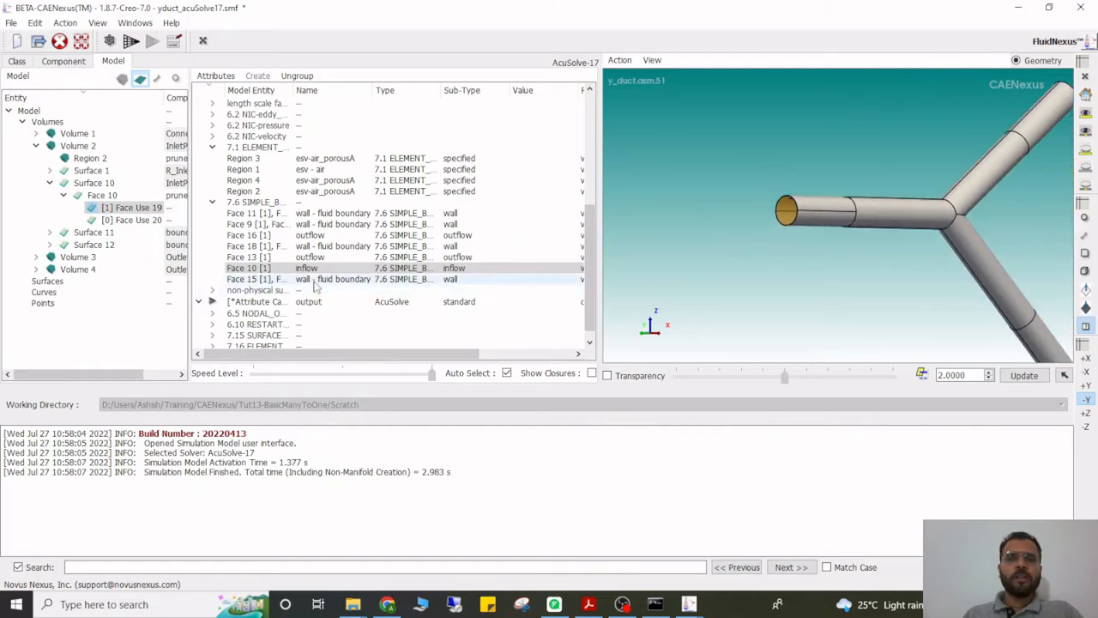
click(320, 258)
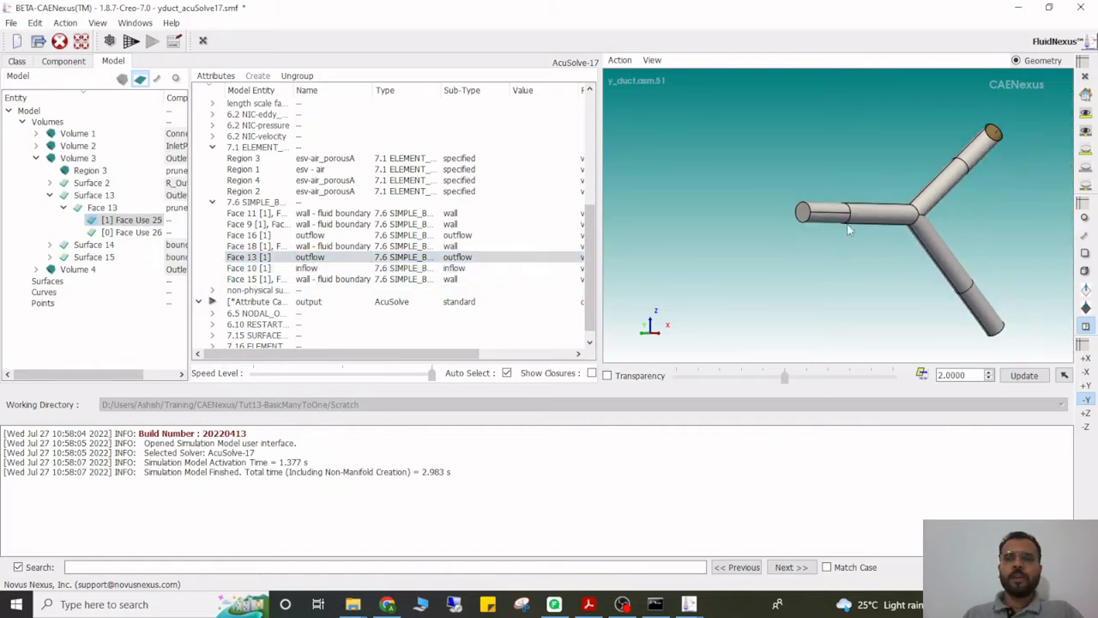
click(322, 235)
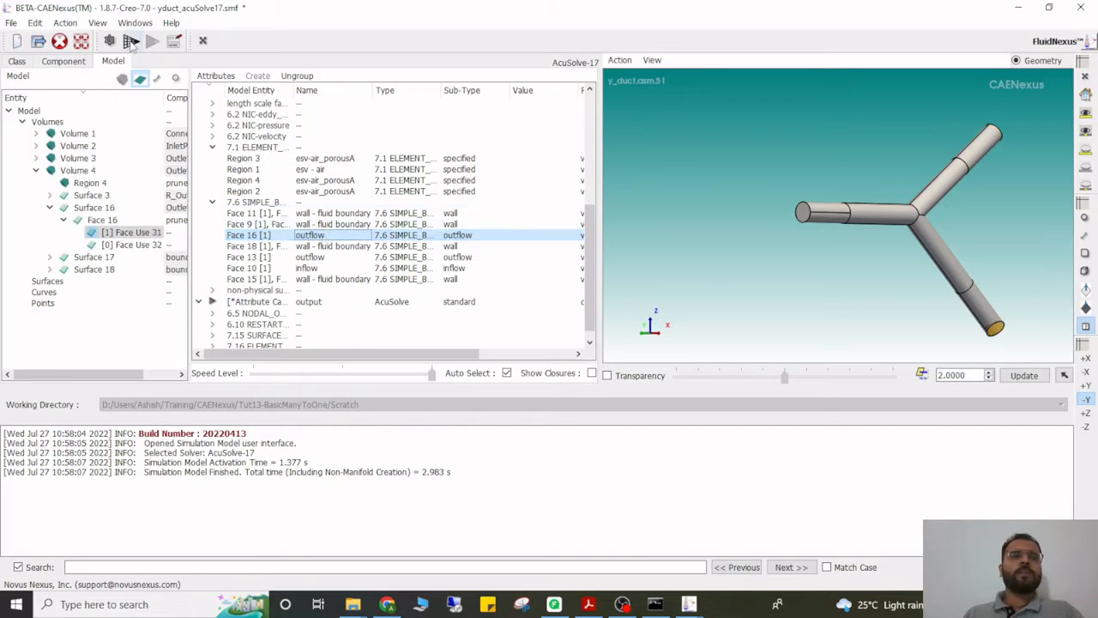
Generate the mesh of the Y-duct simulation model and enable the Y clip plane on it.
click(131, 43)
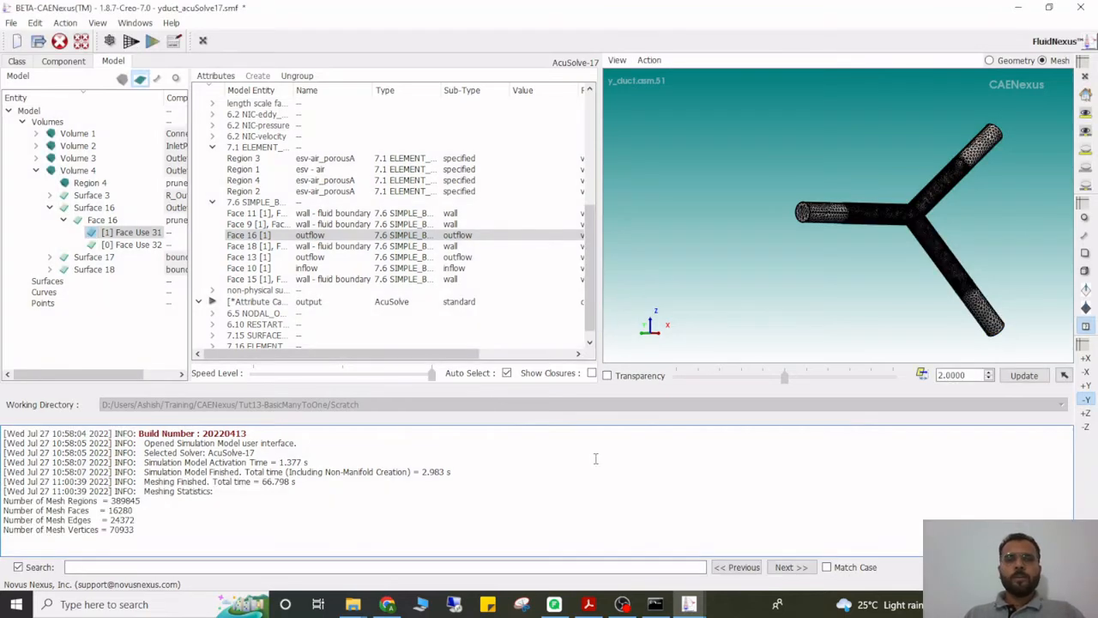
click(642, 62)
mouse_move(666, 91)
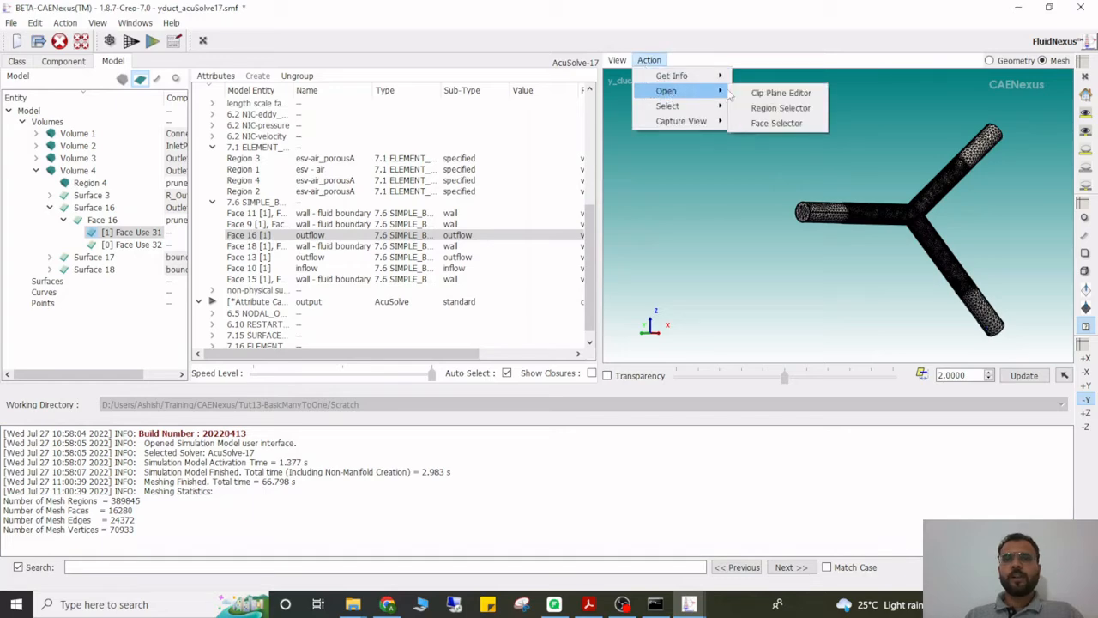
click(766, 93)
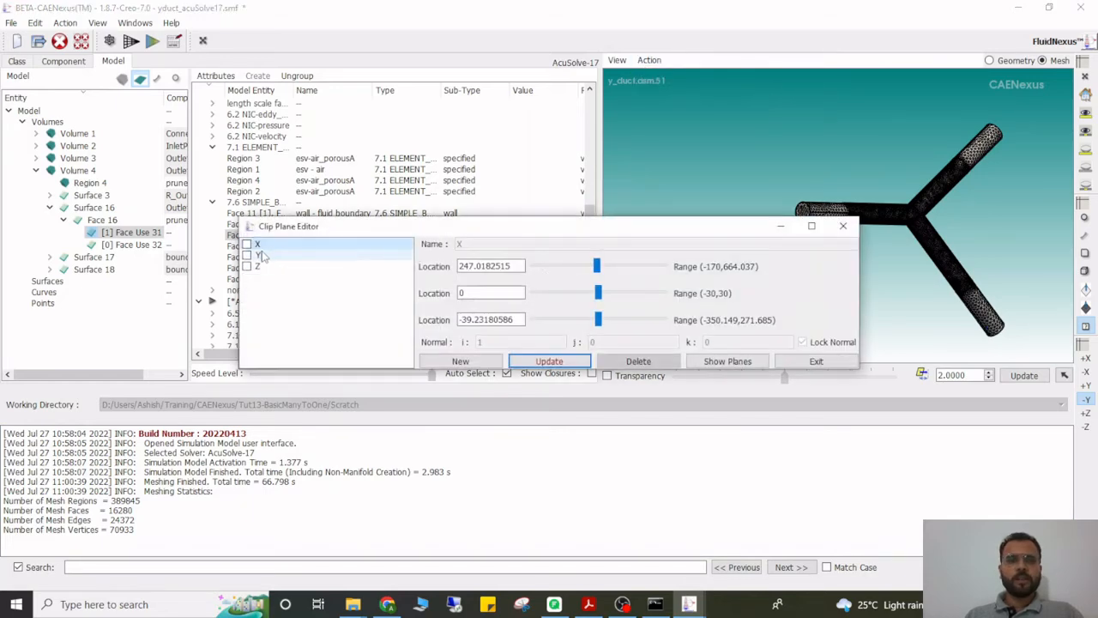
click(249, 256)
drag(540, 226, 423, 244)
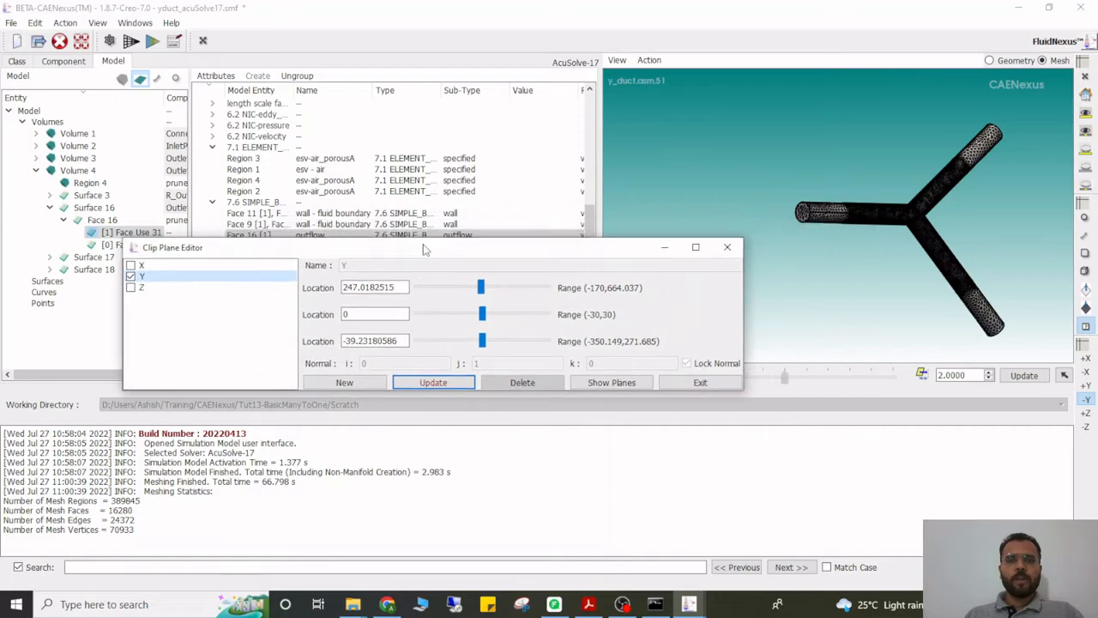
click(433, 383)
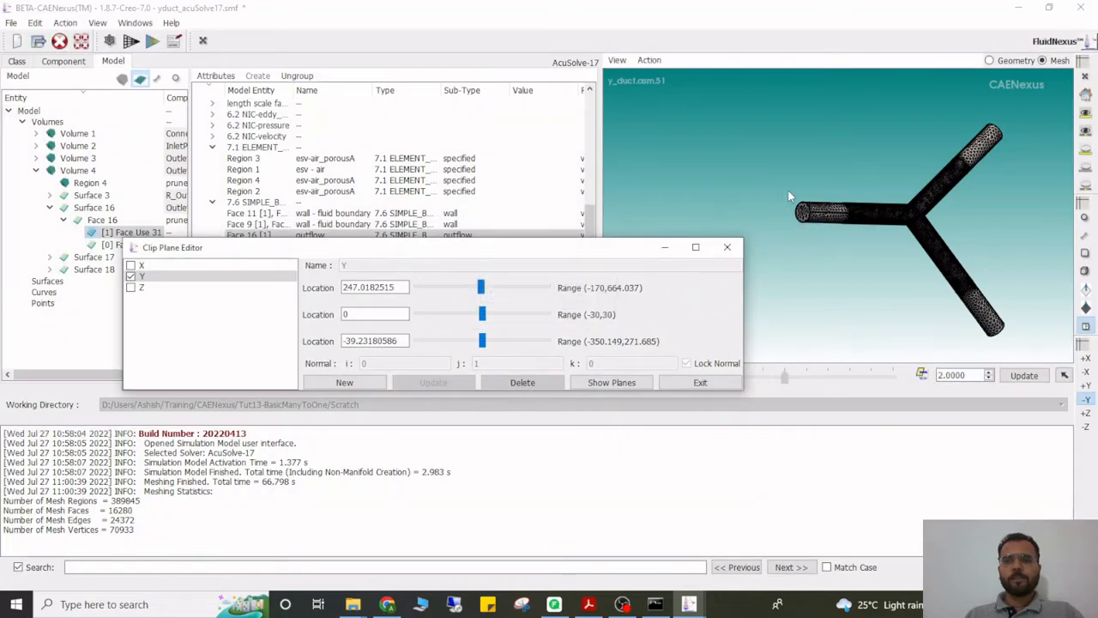
Hide everything but the selected clipped elements so the duct's interior mesh can be viewed.
scroll(866, 198, up, 3)
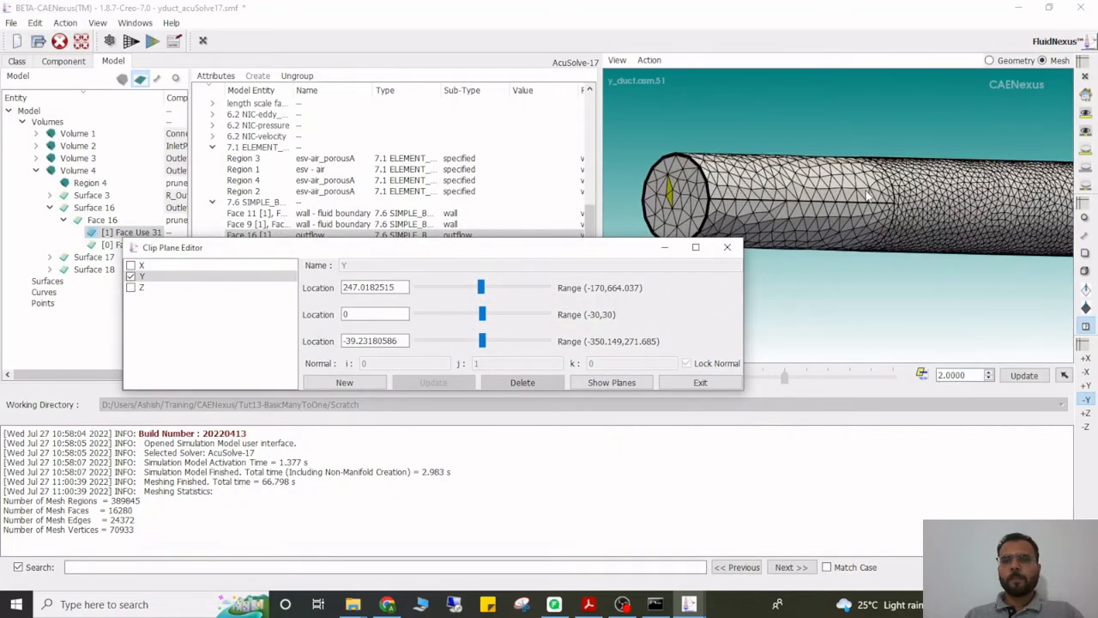
click(617, 60)
mouse_move(642, 136)
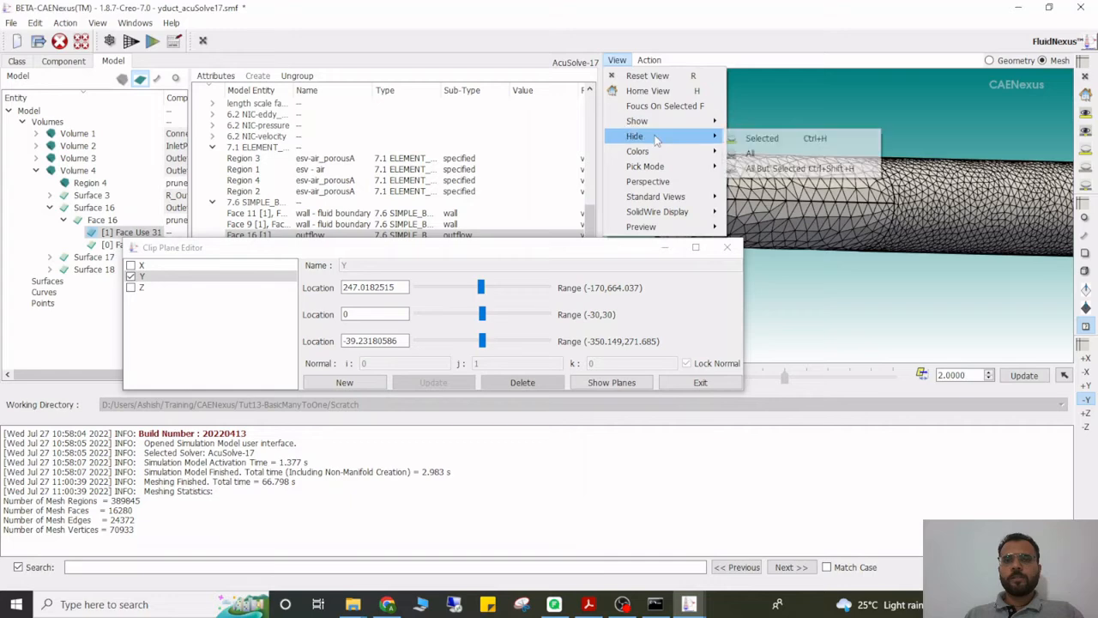
click(766, 168)
drag(585, 250, 623, 333)
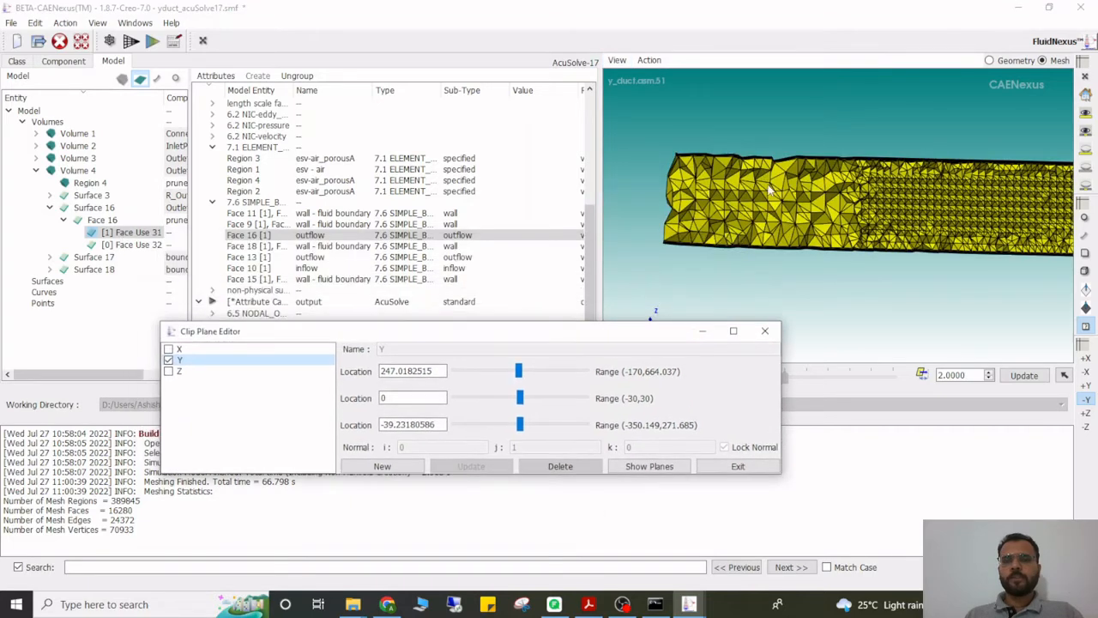
Examine the clipped mesh from the -Y view, comparing element sizes in the central junction and the outer pipe sections.
scroll(723, 176, down, 3)
scroll(723, 176, down, 3)
click(1086, 385)
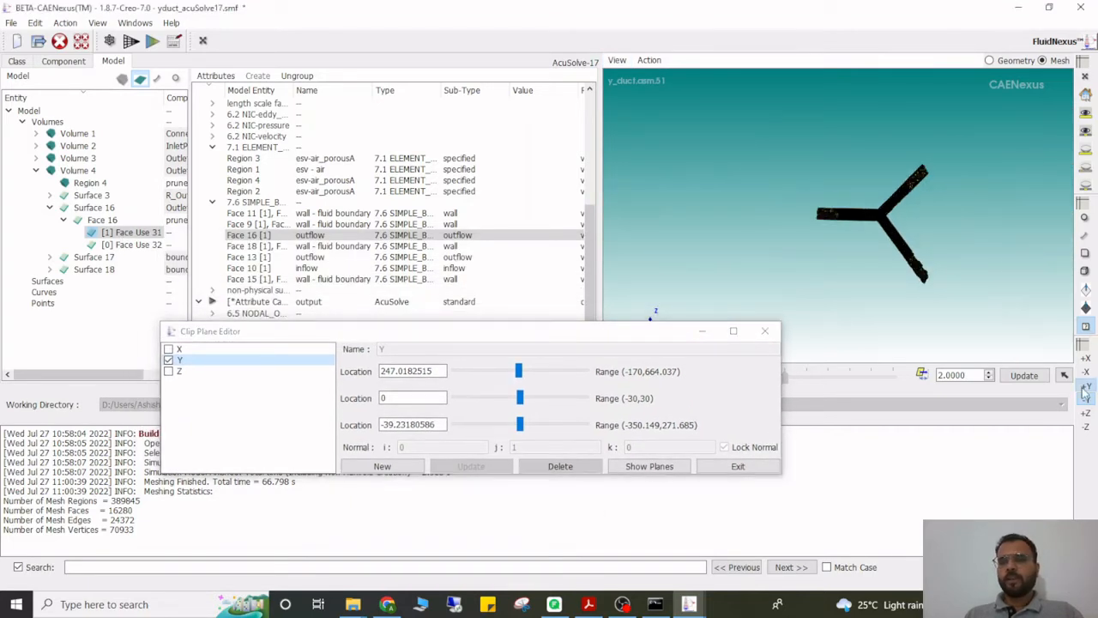
scroll(797, 208, up, 3)
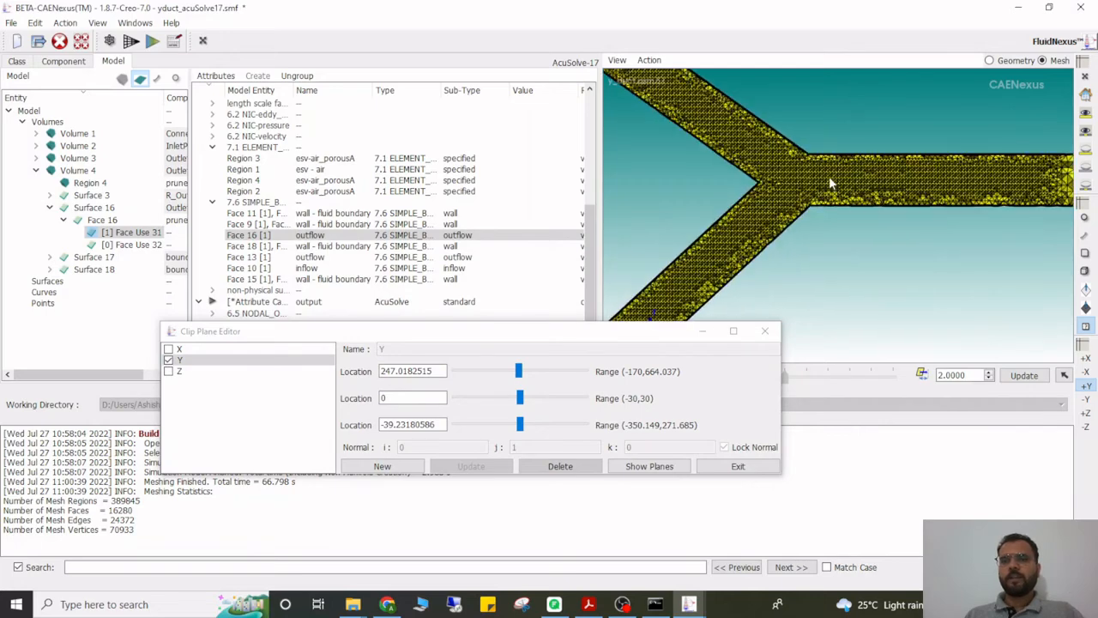
click(1086, 401)
scroll(802, 216, up, 4)
middle_drag(703, 198, 964, 271)
scroll(841, 243, up, 4)
middle_drag(841, 243, 644, 101)
scroll(895, 221, down, 4)
middle_drag(895, 221, 595, 182)
scroll(755, 206, down, 3)
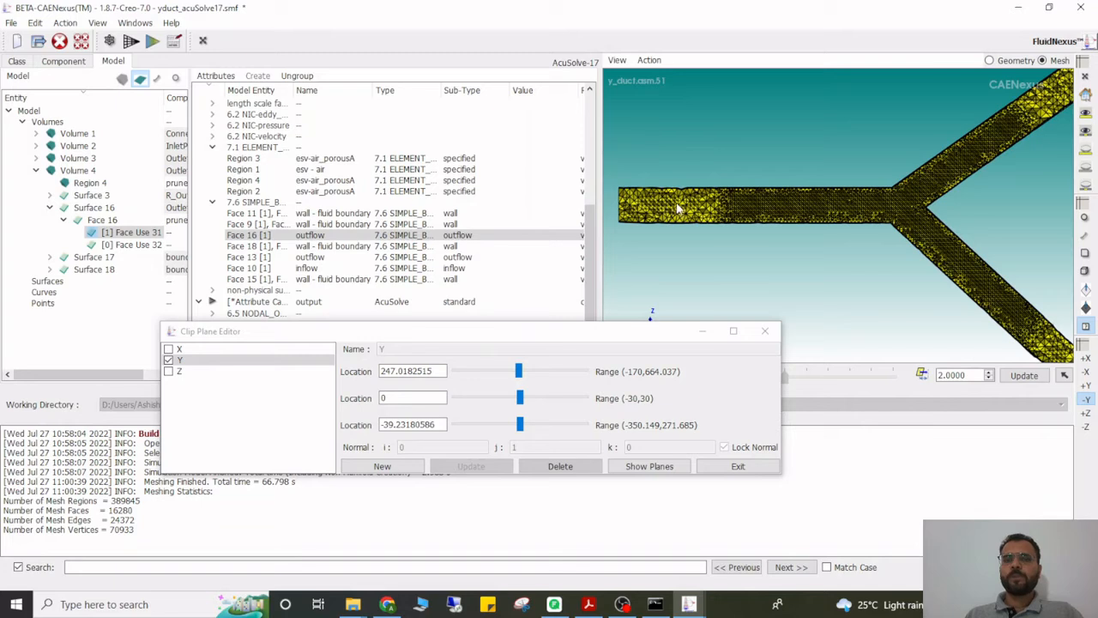
scroll(688, 204, down, 2)
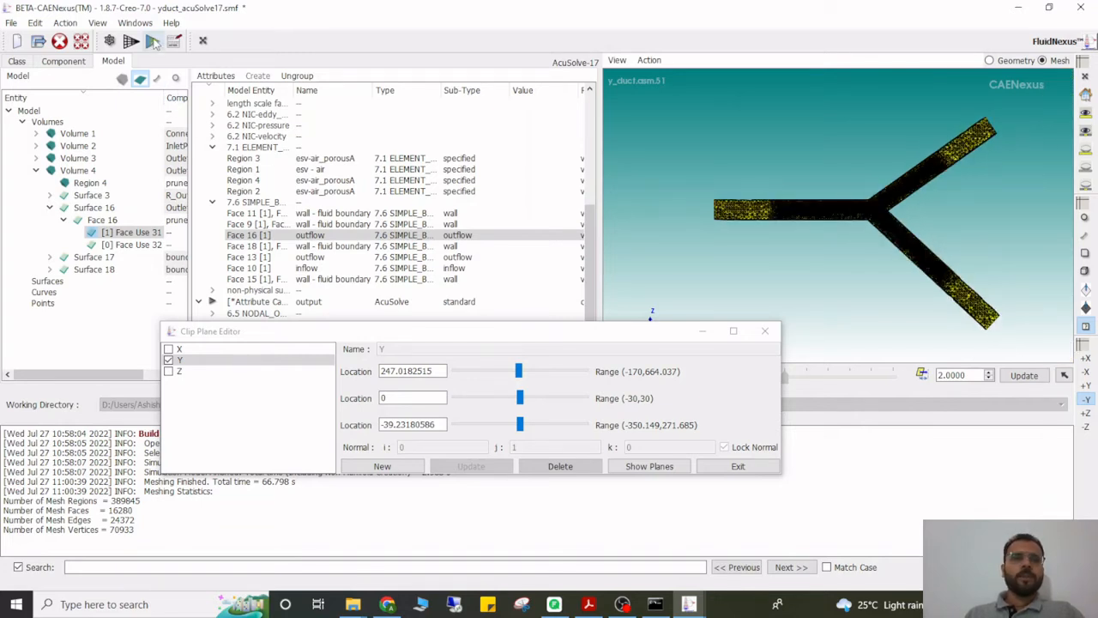
Export the meshed case for the solver into a new folder named yduct_acuSolve inside the Scratch directory.
click(152, 41)
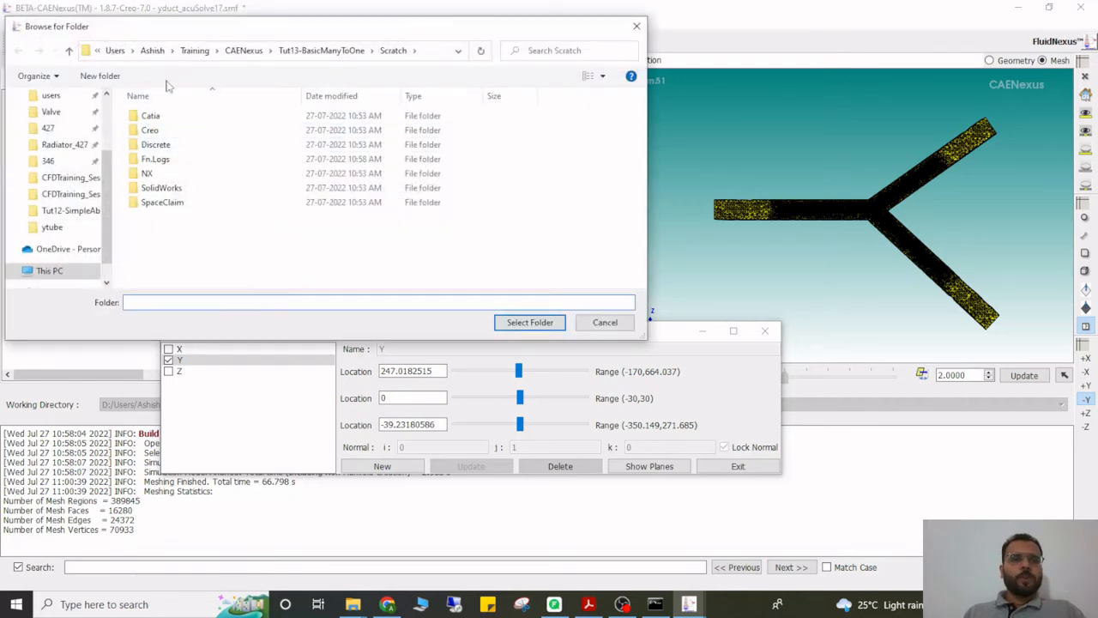
click(110, 76)
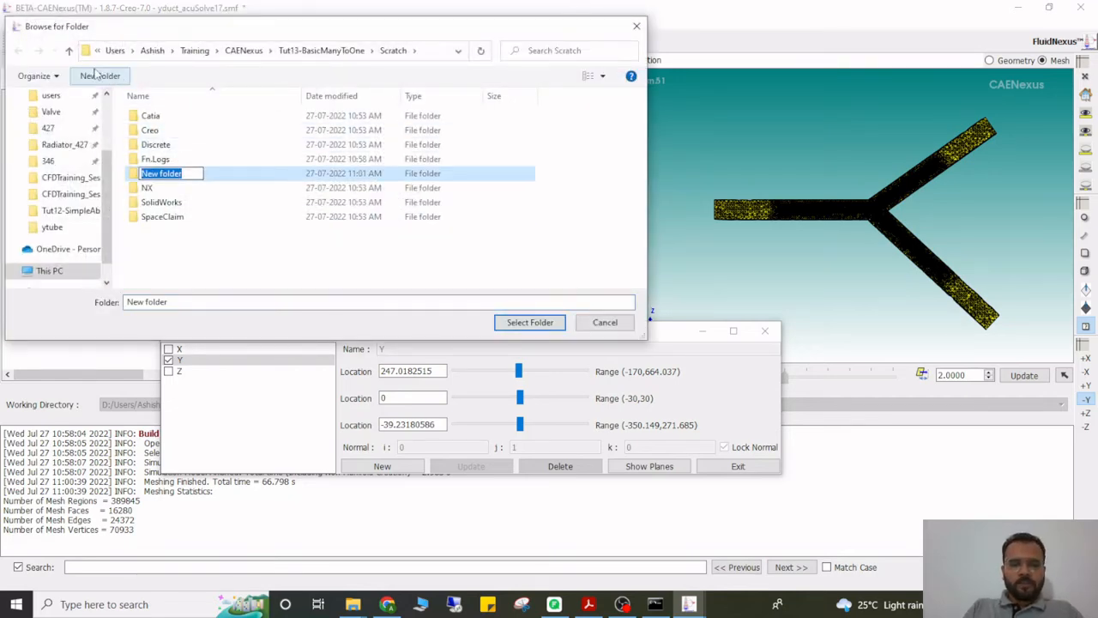
text(yduct_)
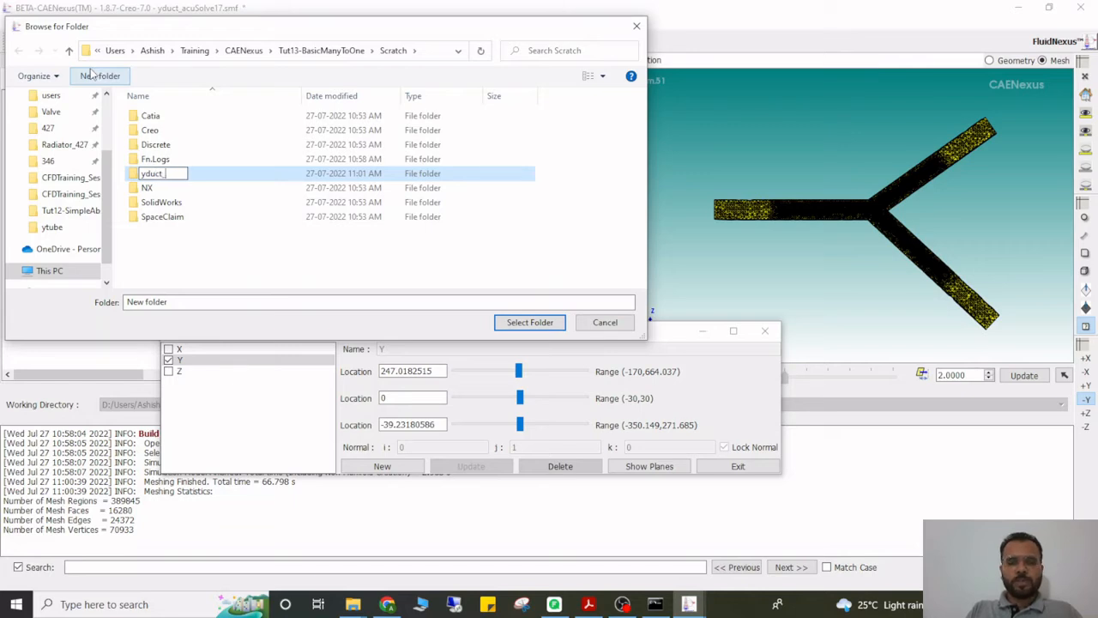
text(acuSo)
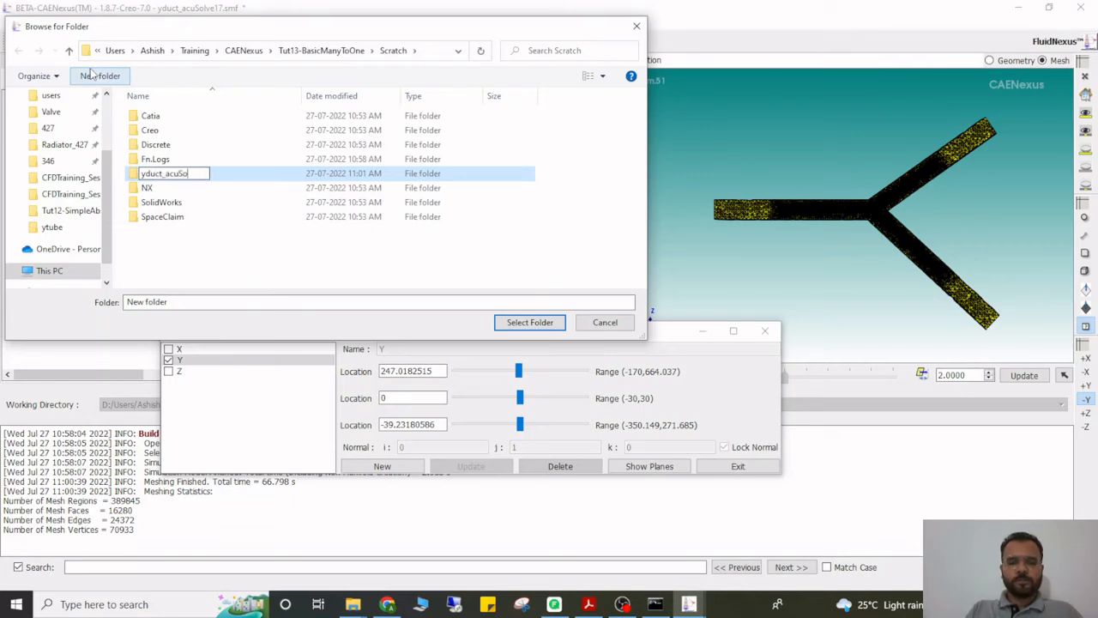
text(lve)
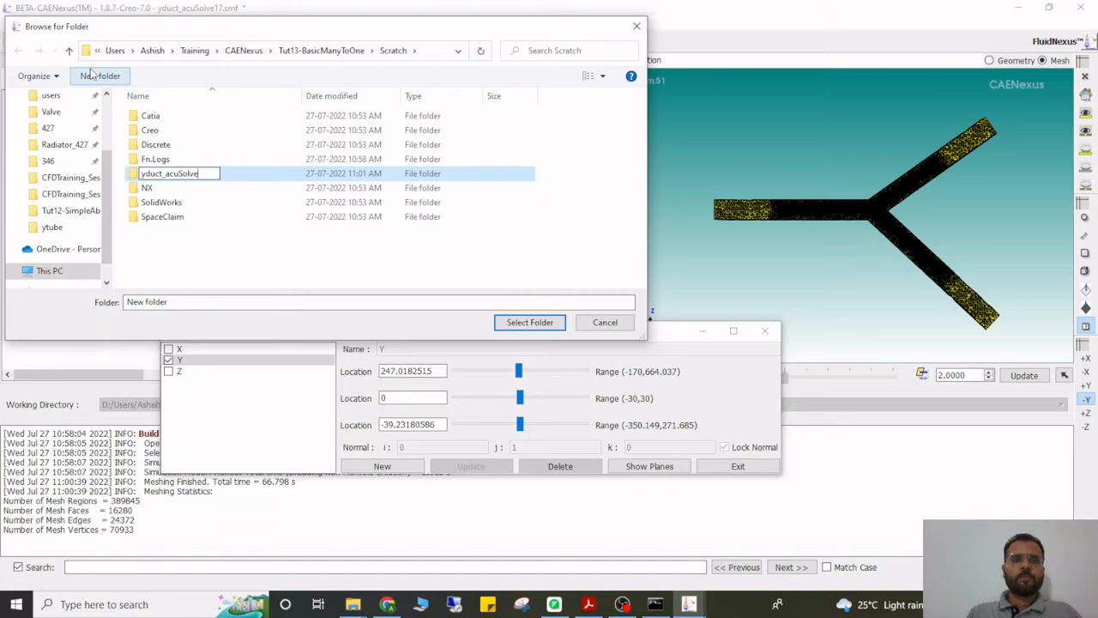
key(Return)
click(527, 328)
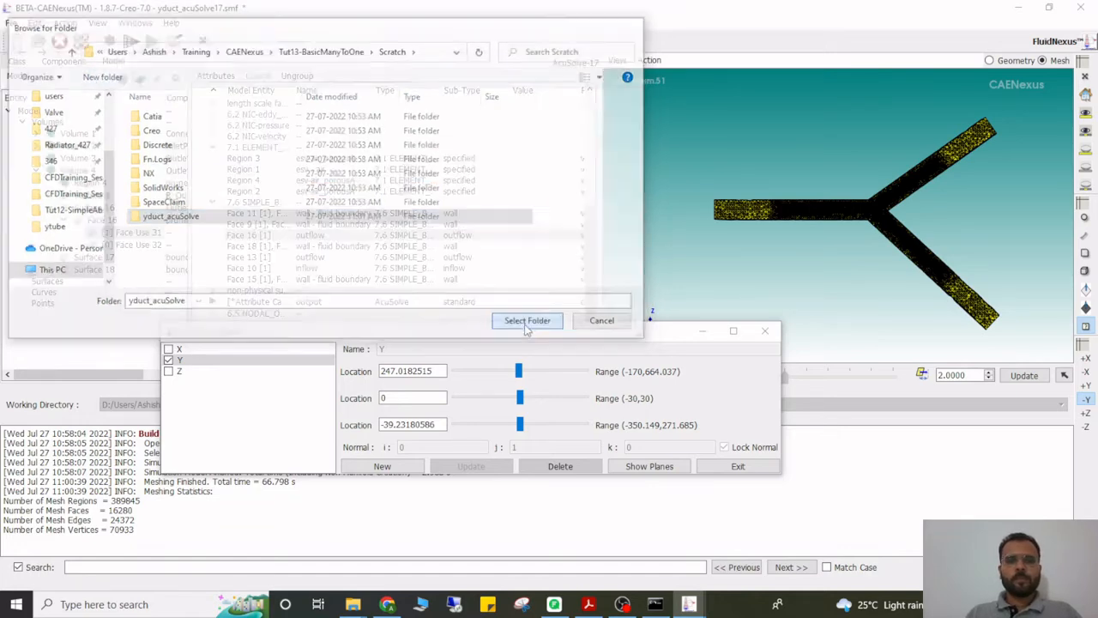
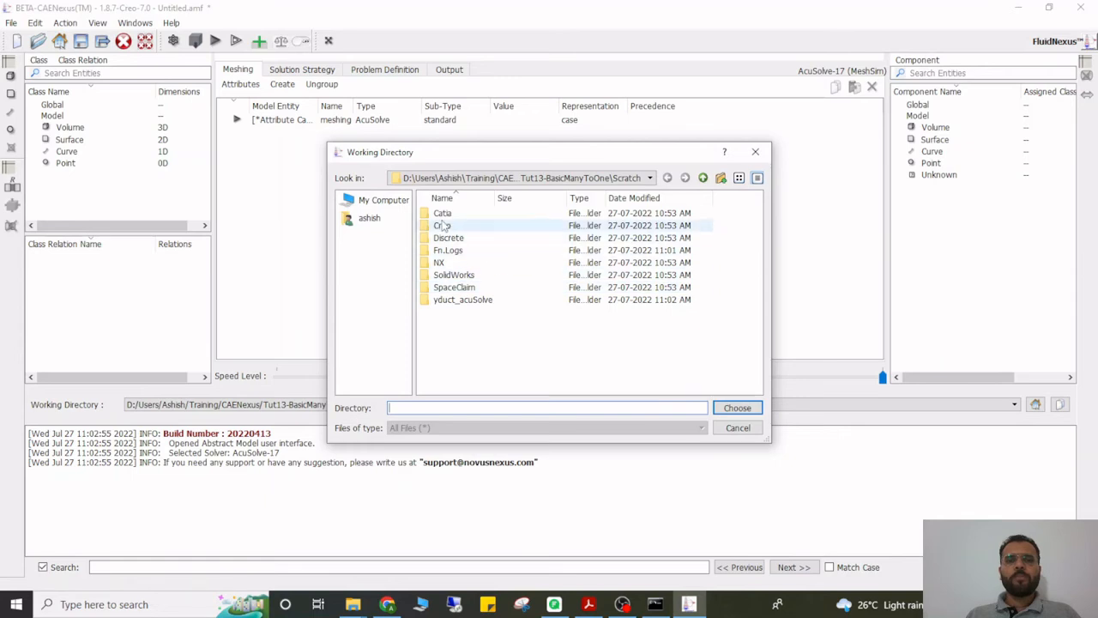
Set the working directory to Scratch/Creo/mrf and open the abstract model basic_many_to_one_acusolve_17.amf from the Scratch folder.
double_click(551, 226)
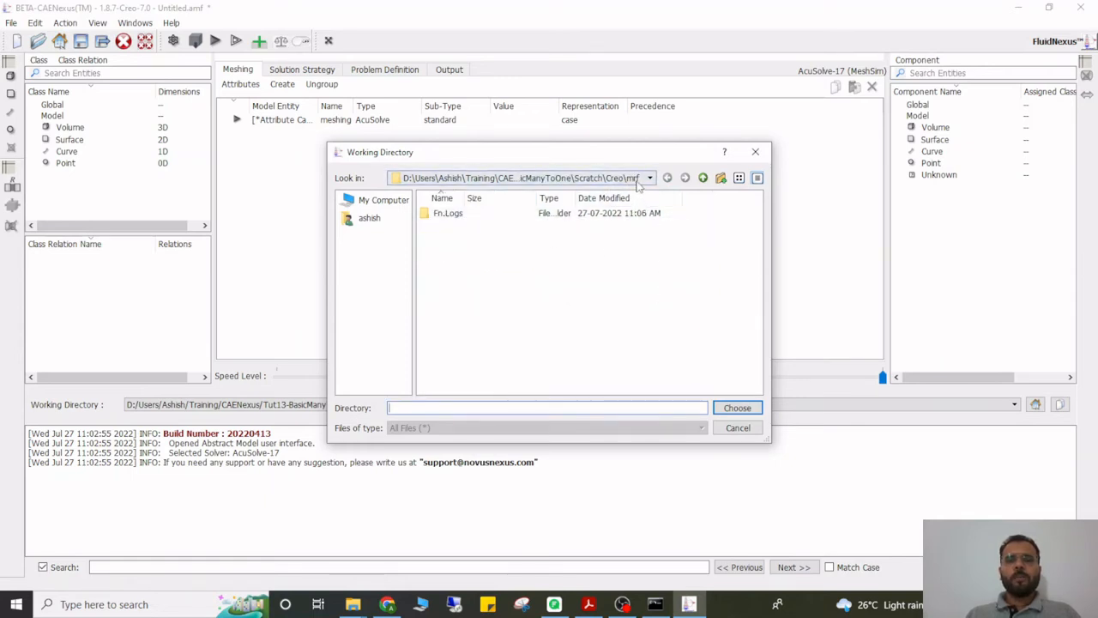
click(737, 408)
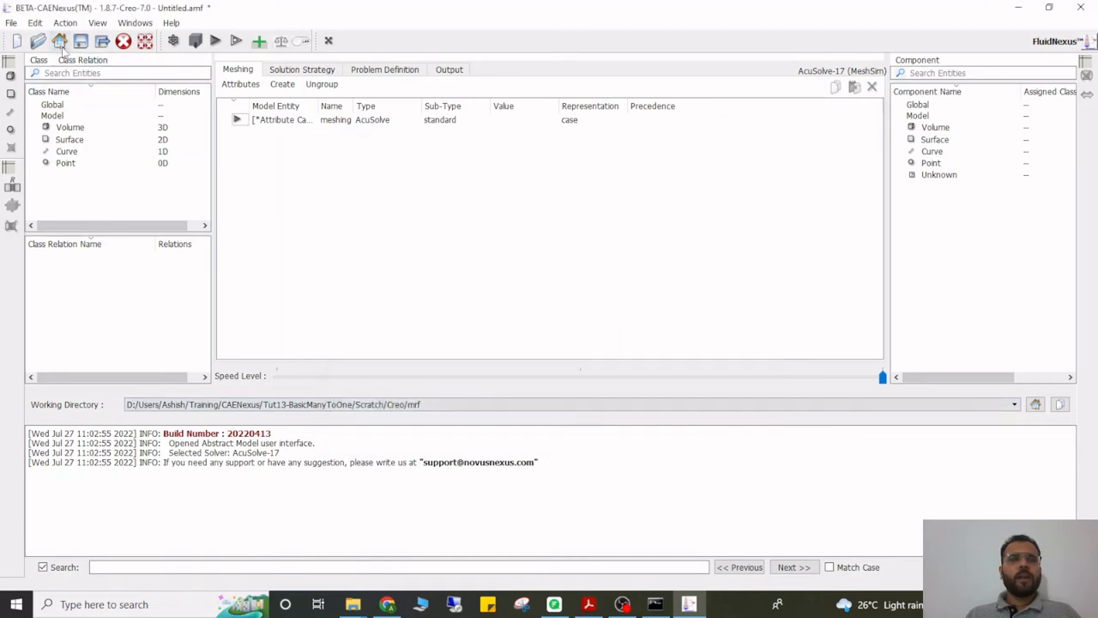
click(38, 40)
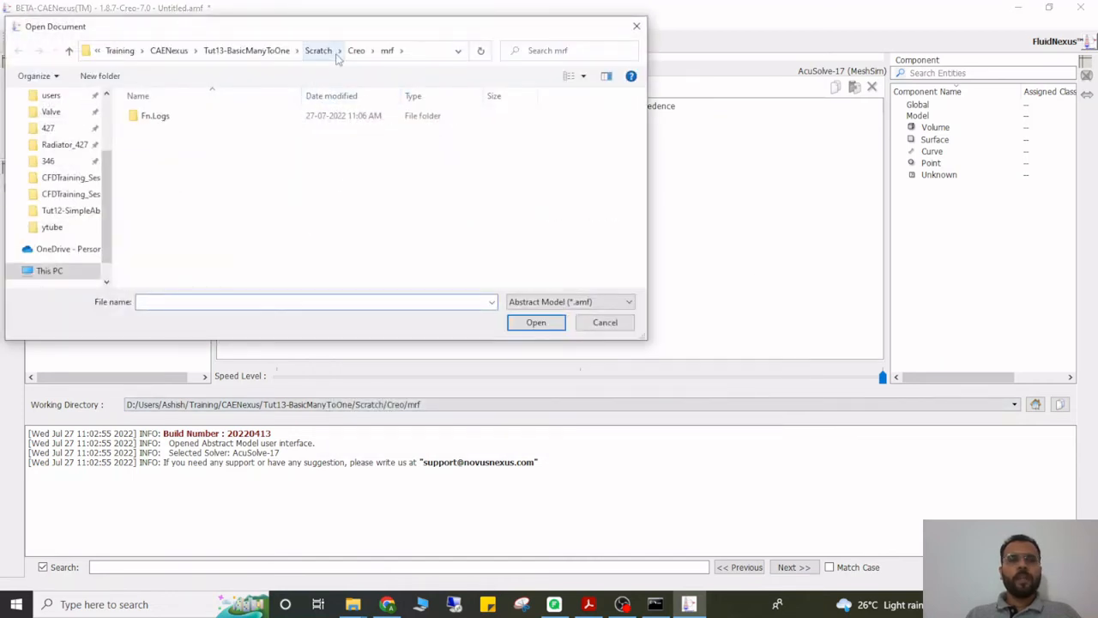
click(324, 50)
click(254, 262)
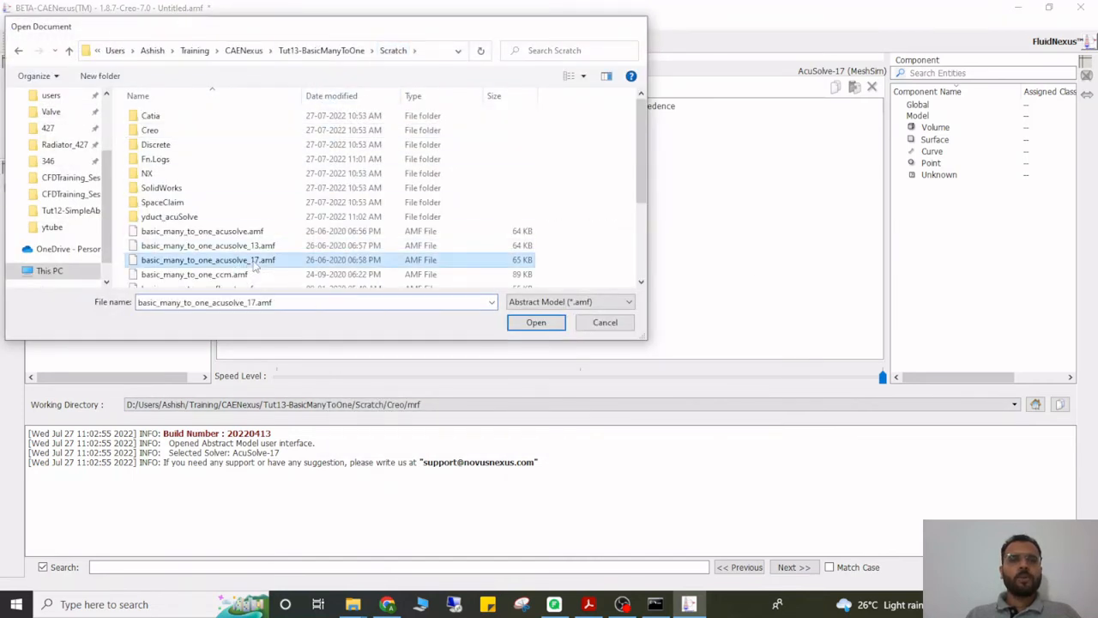
double_click(254, 262)
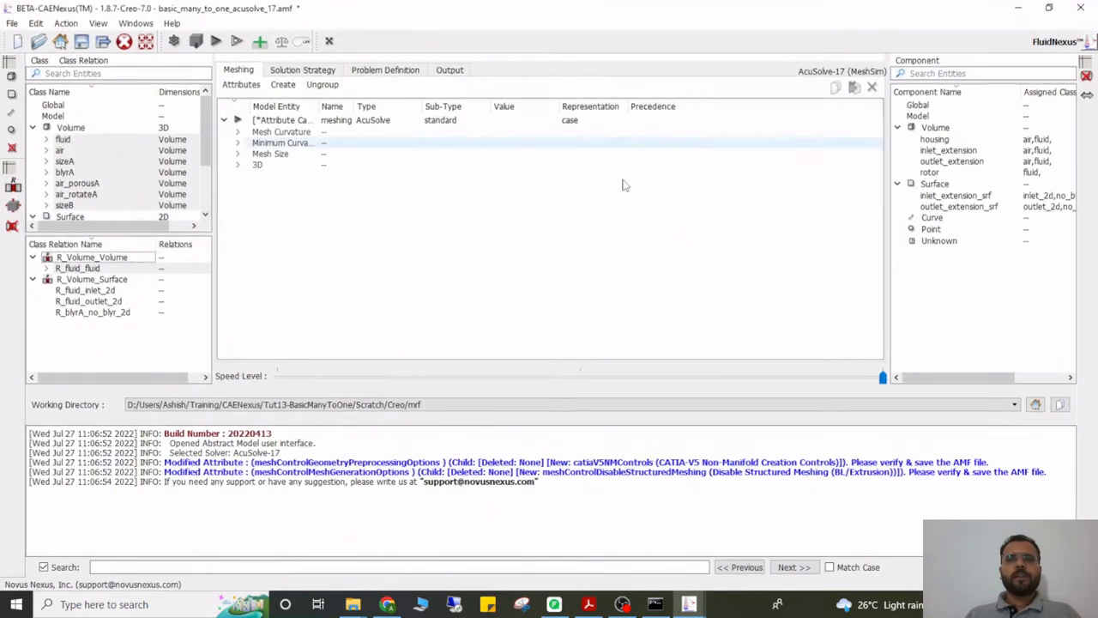
Import the classes, relations and components of the MRF model from CAD into the abstract model.
click(65, 22)
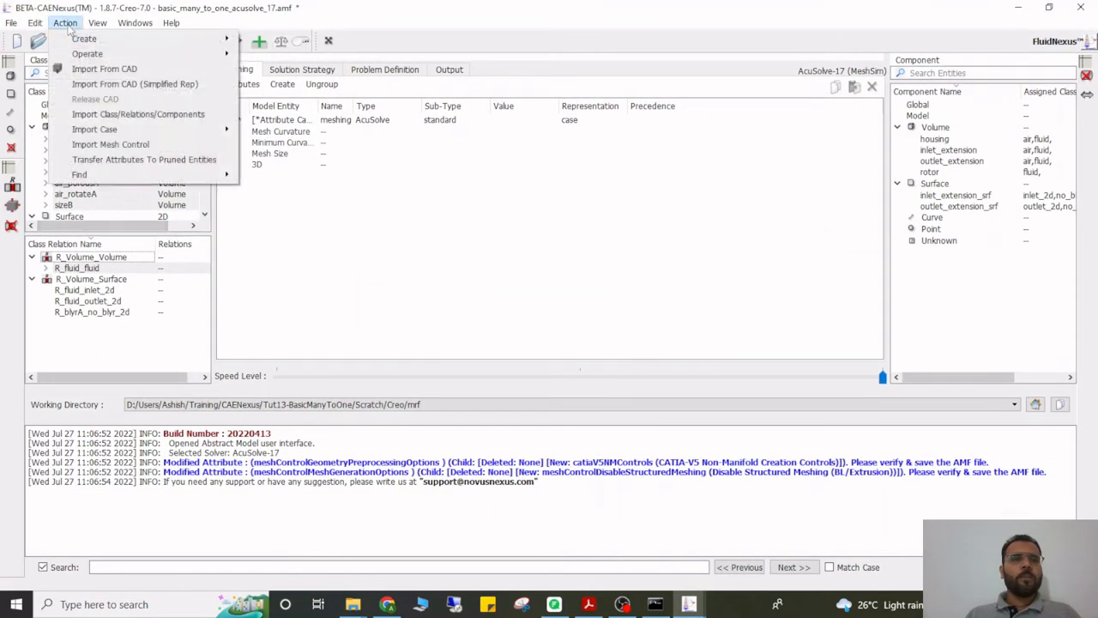
click(103, 69)
double_click(191, 102)
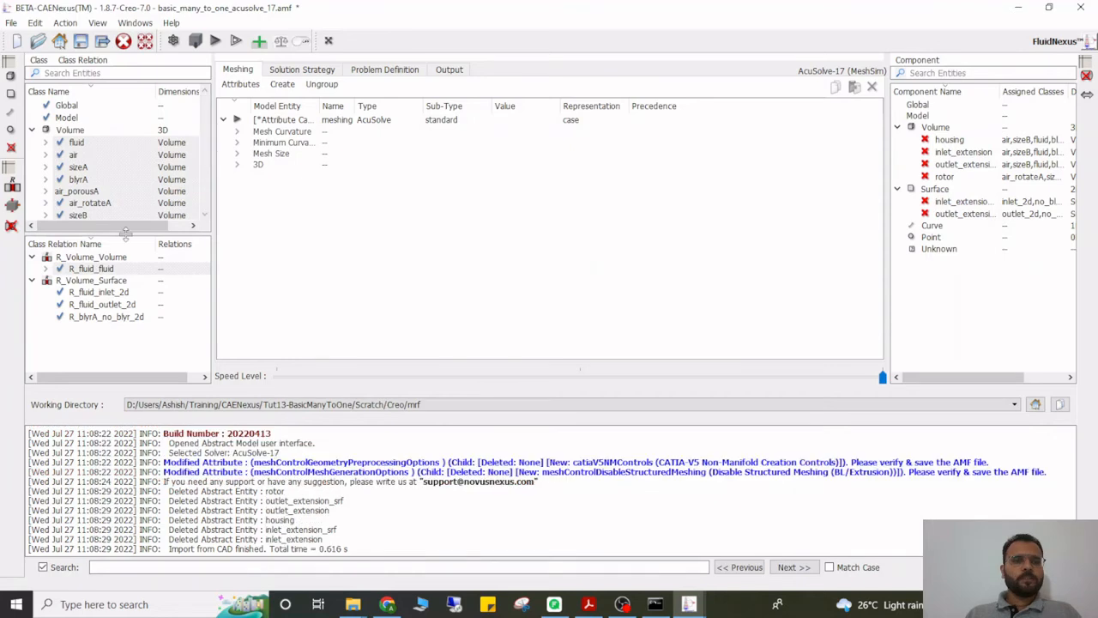
Enlarge the class and component lists and check which classes, such as air_rotateA, are assigned to each component.
drag(128, 235, 124, 296)
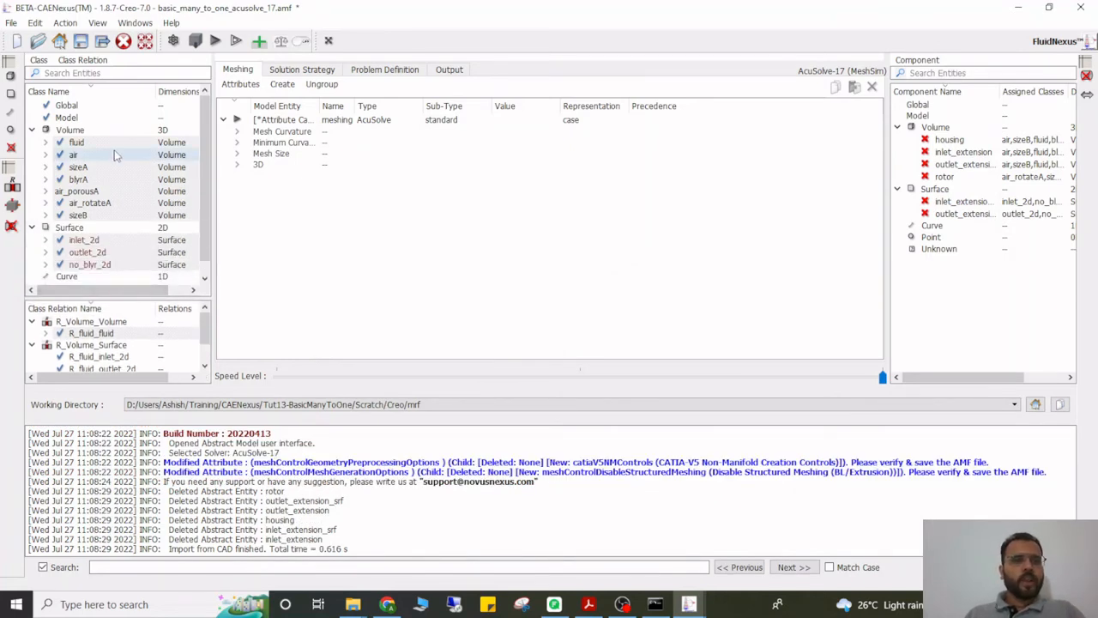
click(88, 203)
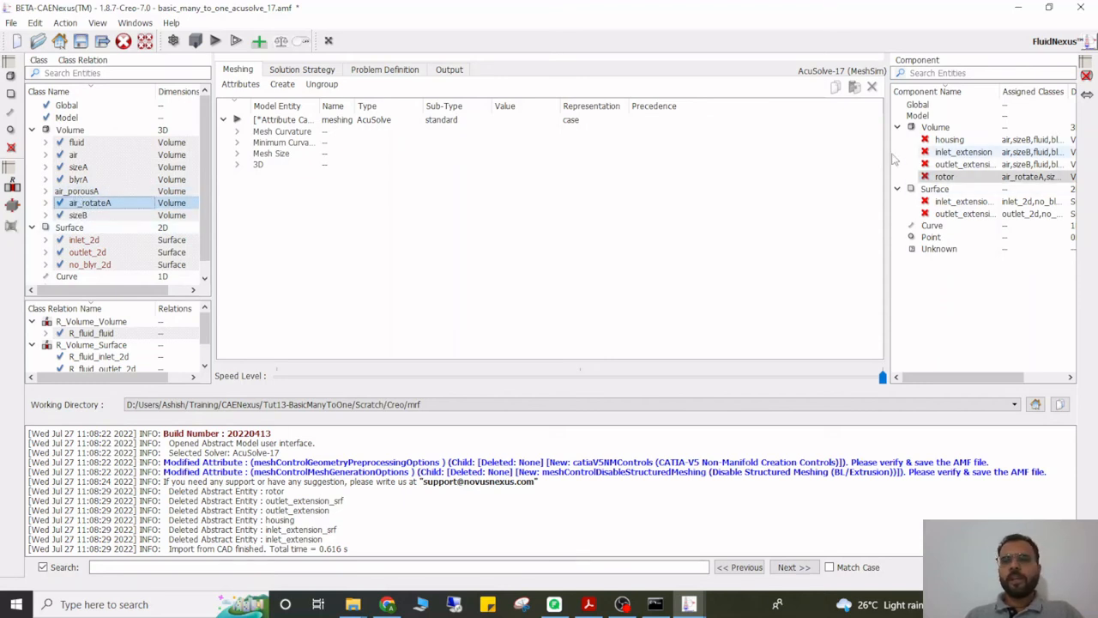
drag(890, 160, 816, 160)
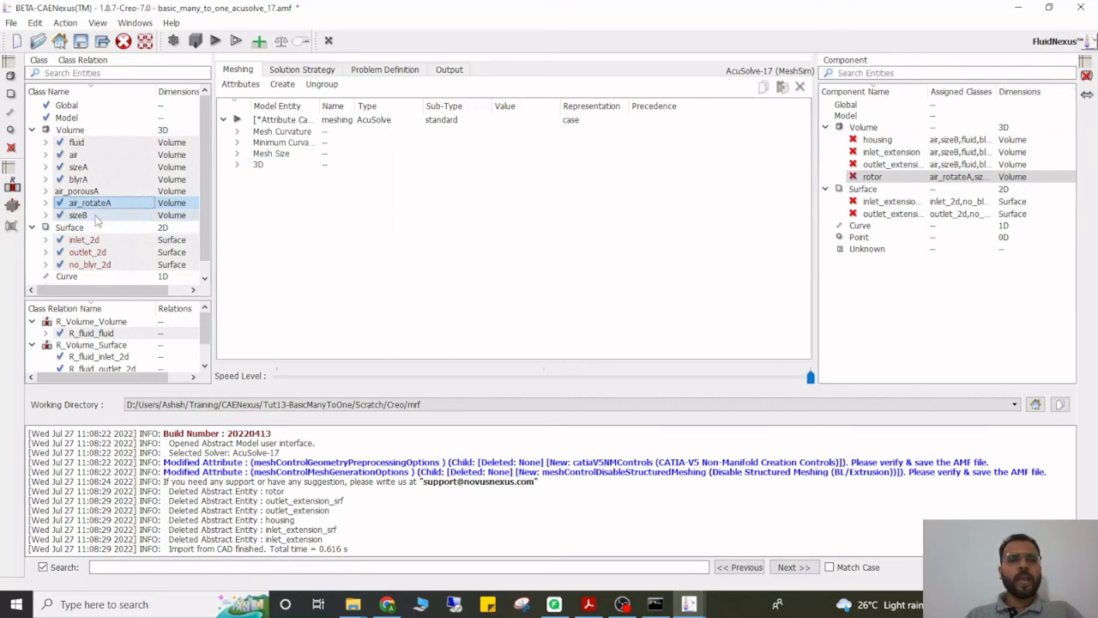
drag(998, 93, 1040, 92)
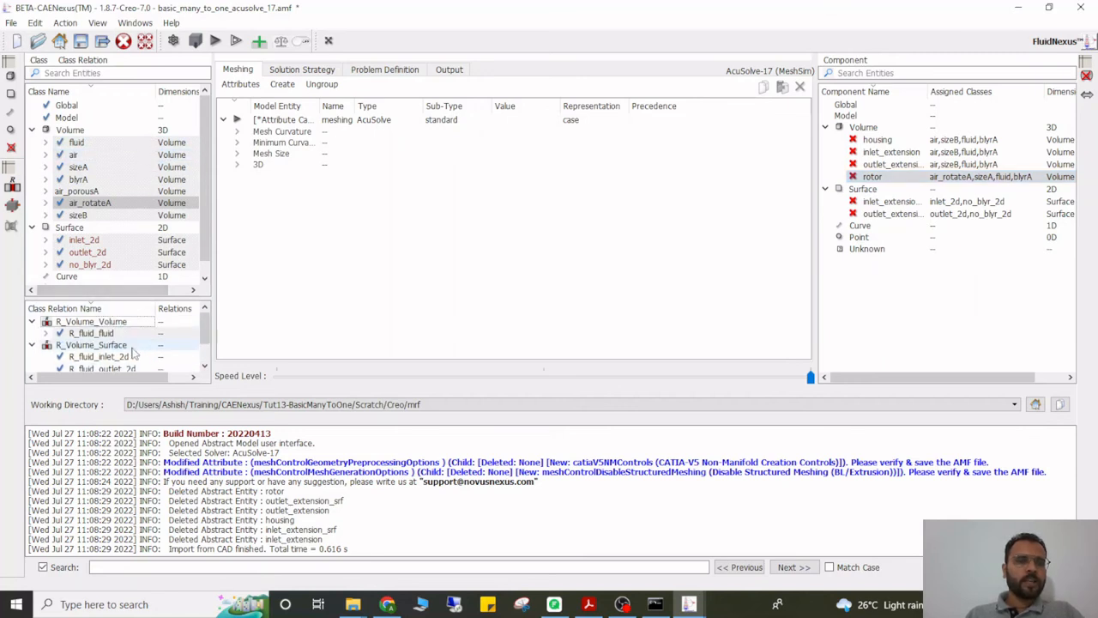
Expand the SIMPLE_BOUNDARY_CONDITION group in the problem definition and review the inflow attribute of R_fluid_inlet_2d.
click(383, 71)
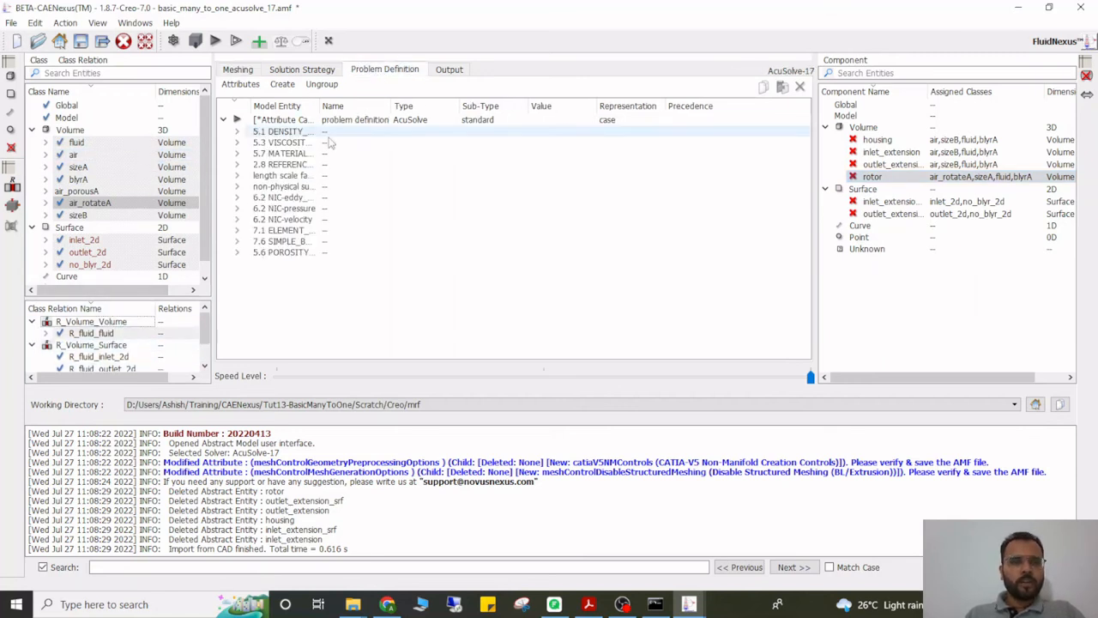
drag(319, 105, 415, 106)
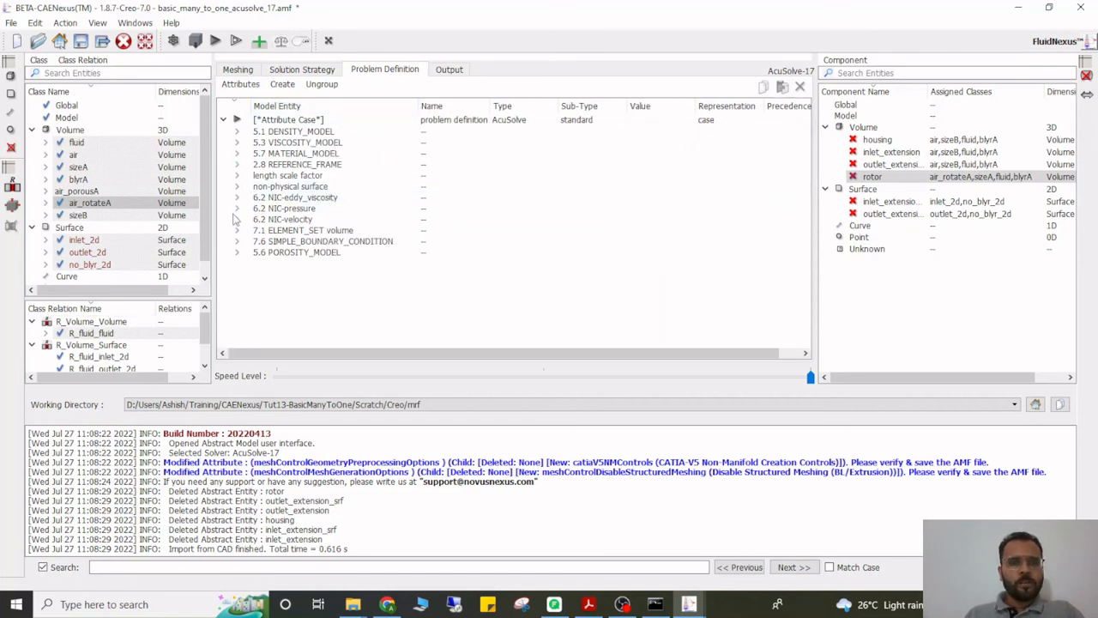
click(237, 242)
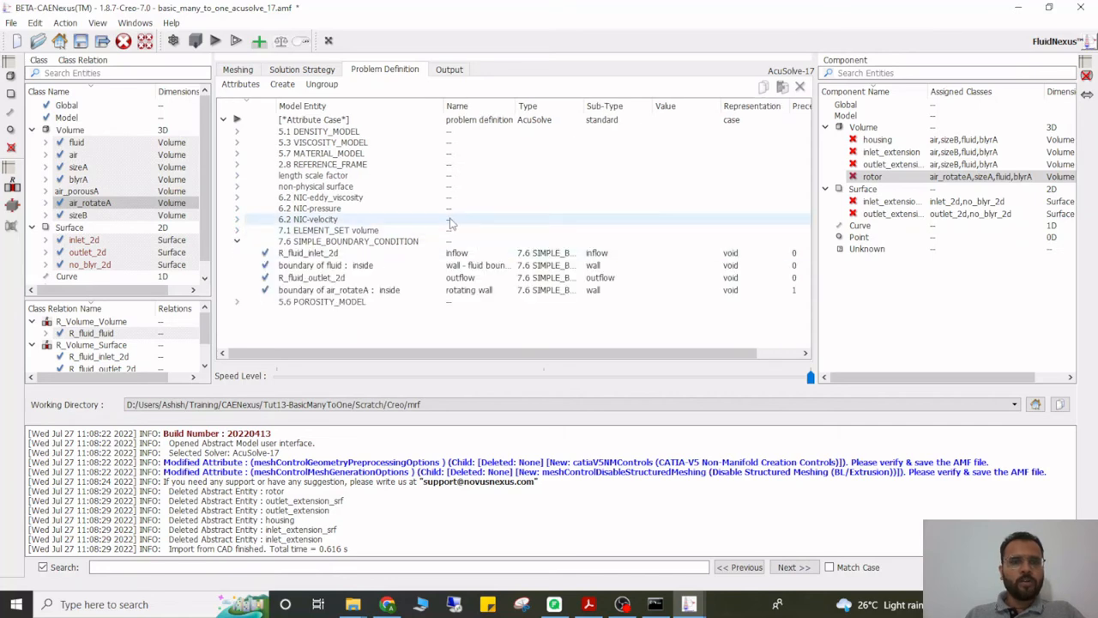
double_click(480, 256)
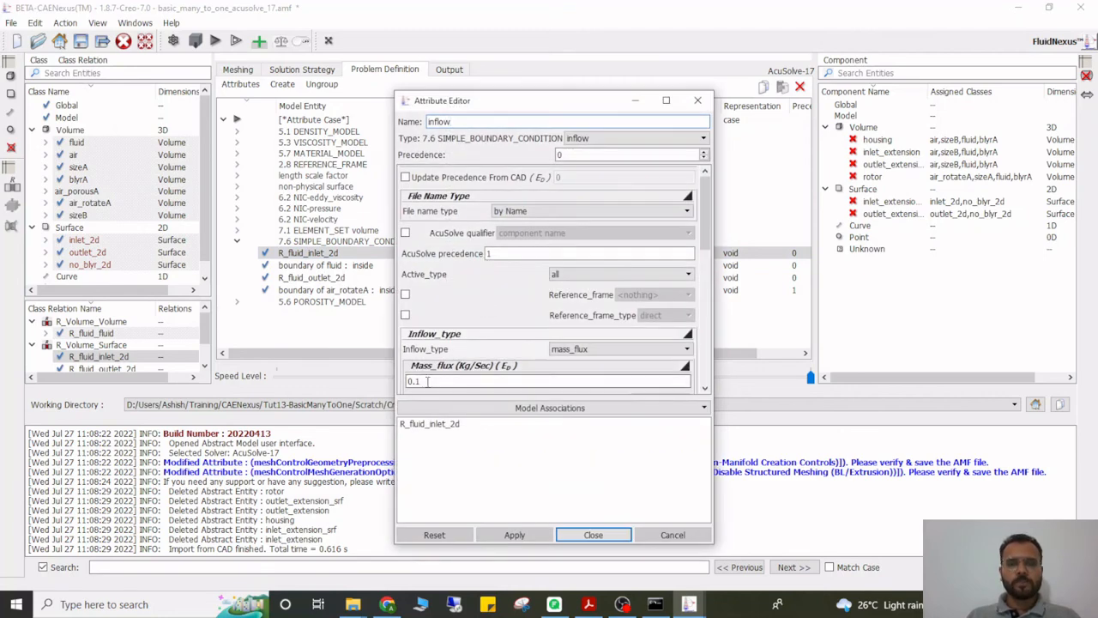
click(592, 535)
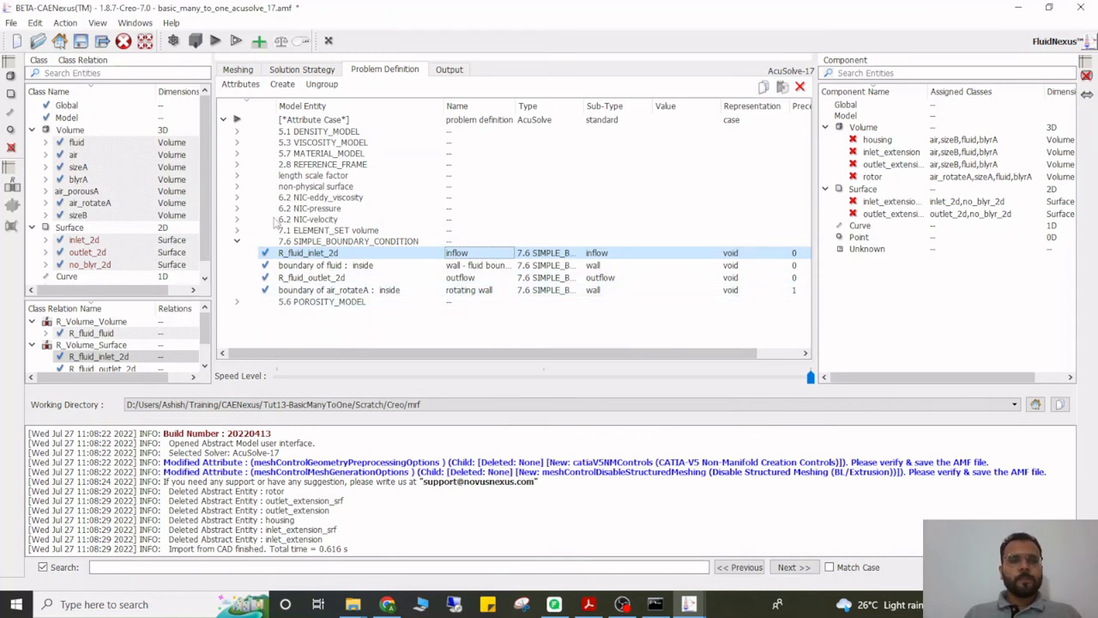
Enable Calculate Rotation Centre in the mrf - air_rotateA reference frame attribute and apply the change.
click(237, 163)
double_click(531, 176)
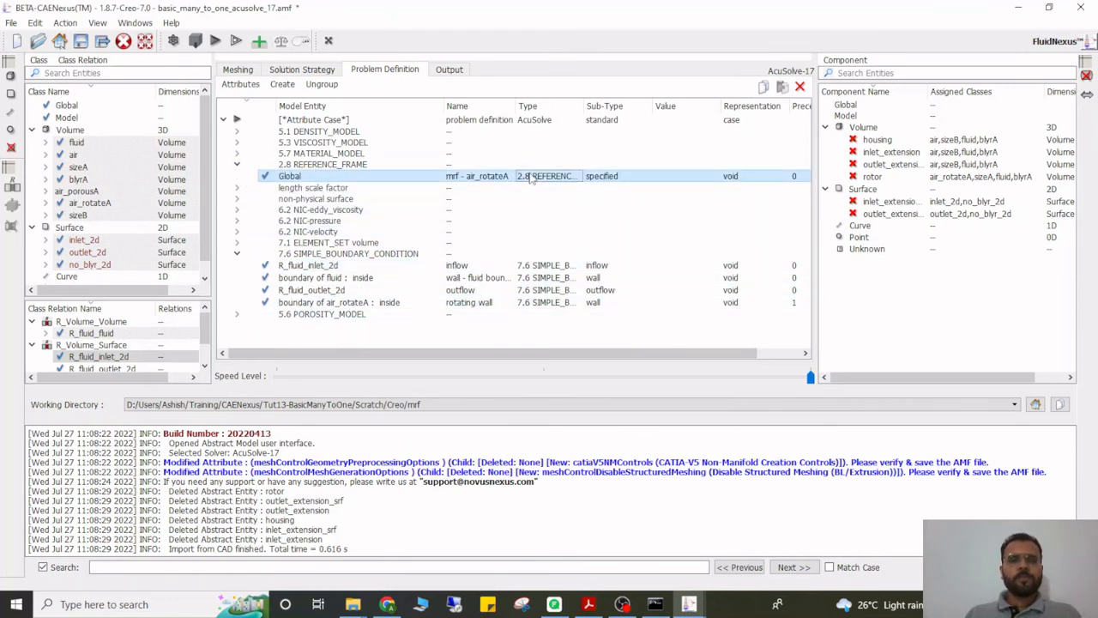
drag(595, 359, 564, 360)
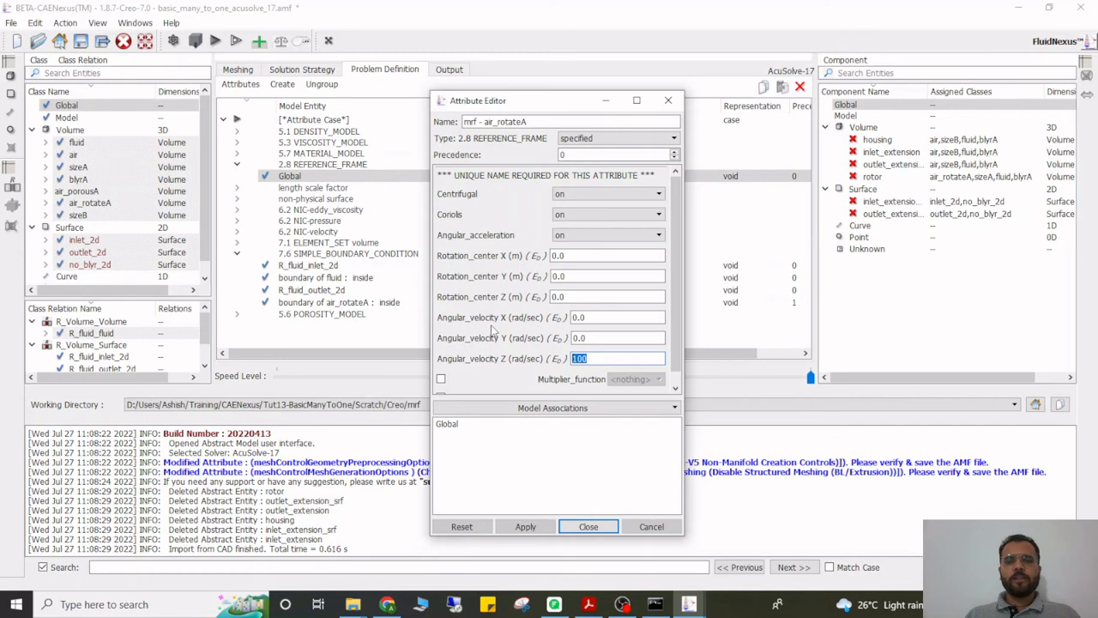
scroll(491, 320, down, 1)
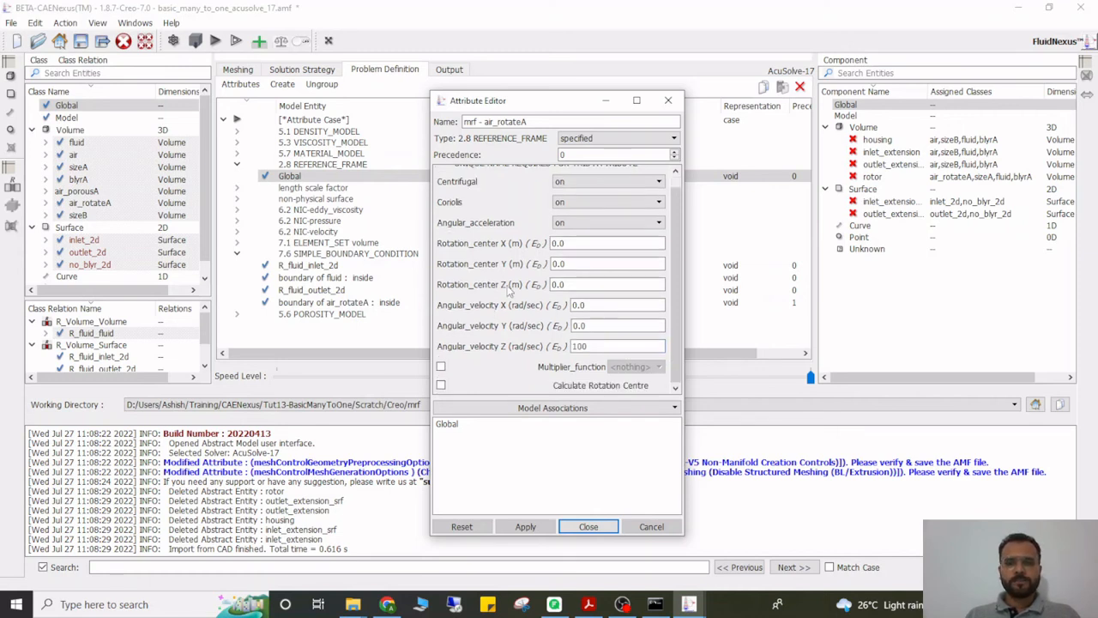
click(441, 386)
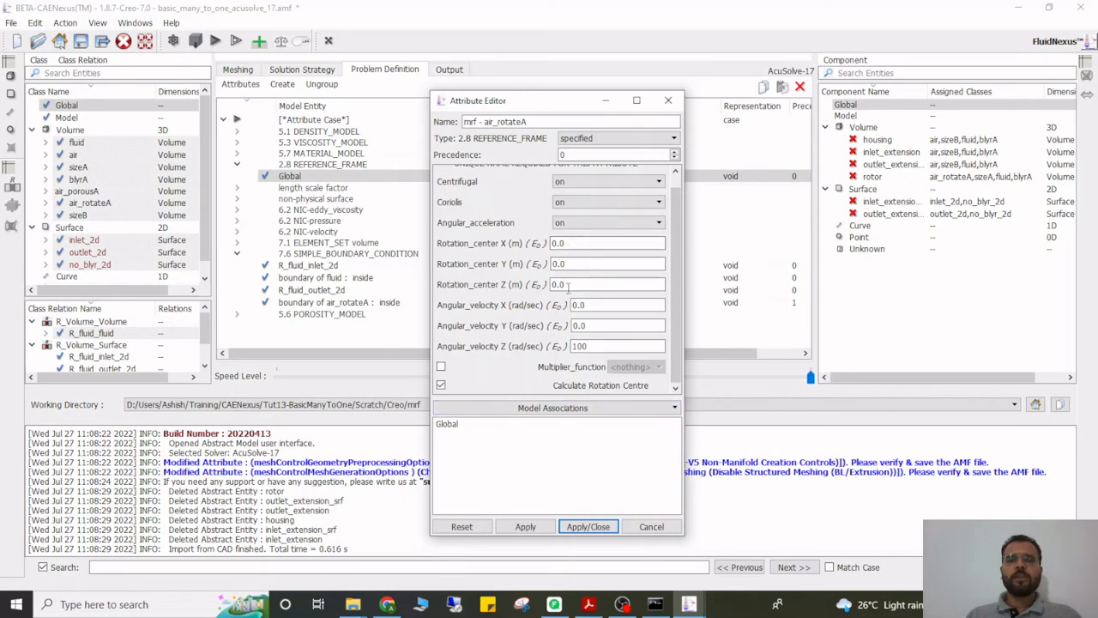
click(541, 527)
click(587, 526)
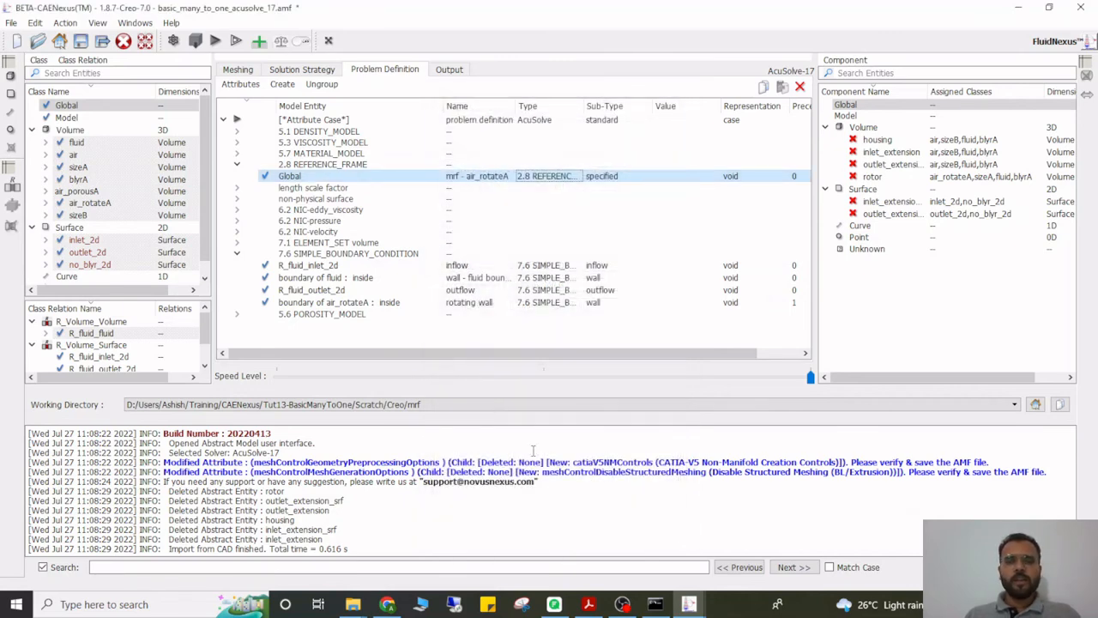
Check the reference frame assigned in the rotating wall boundary condition and in the esv-air_rotateA element set of the abstract model.
double_click(348, 304)
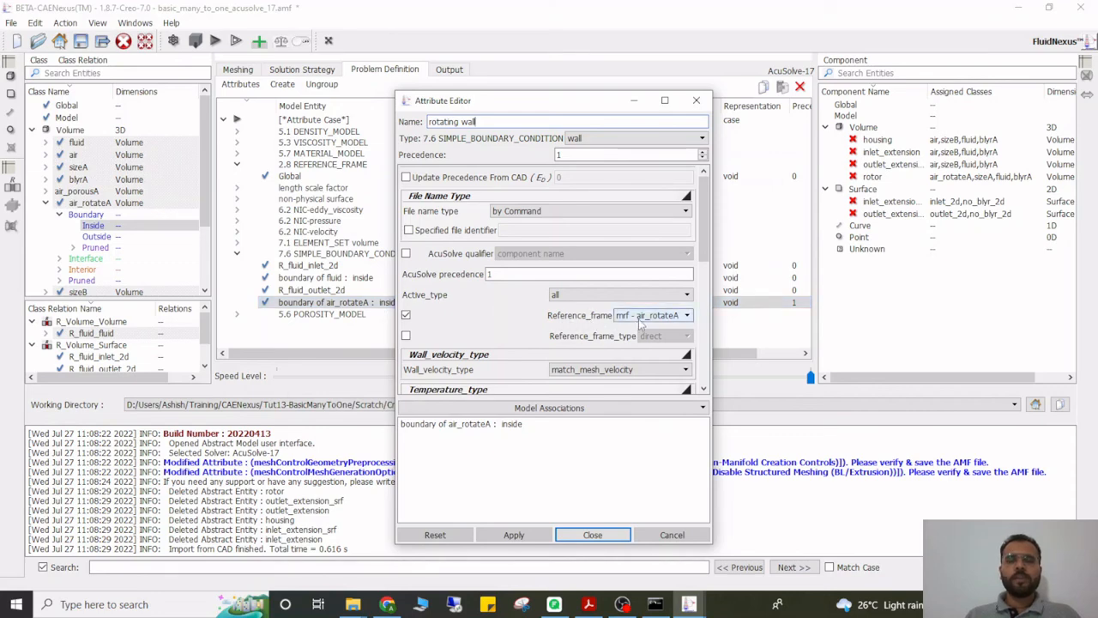
click(592, 534)
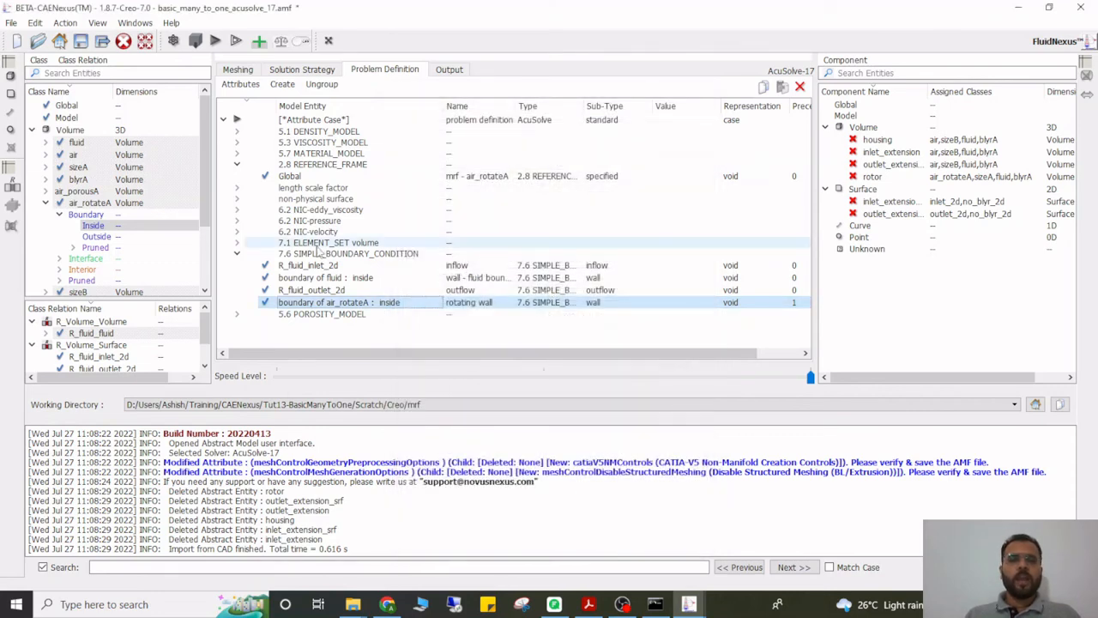
click(238, 243)
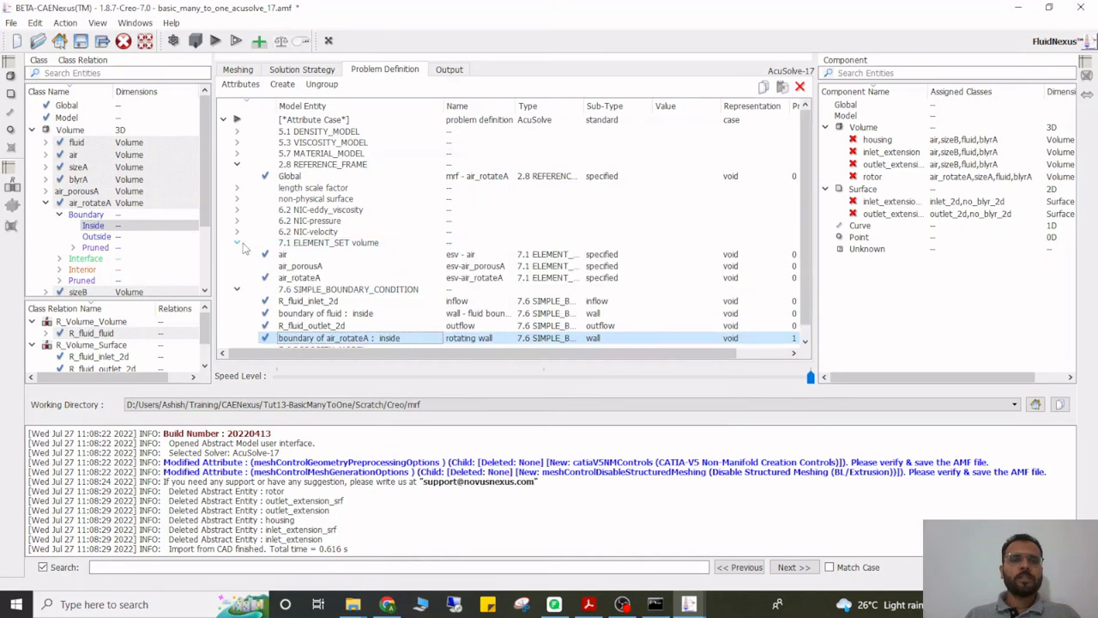
click(494, 280)
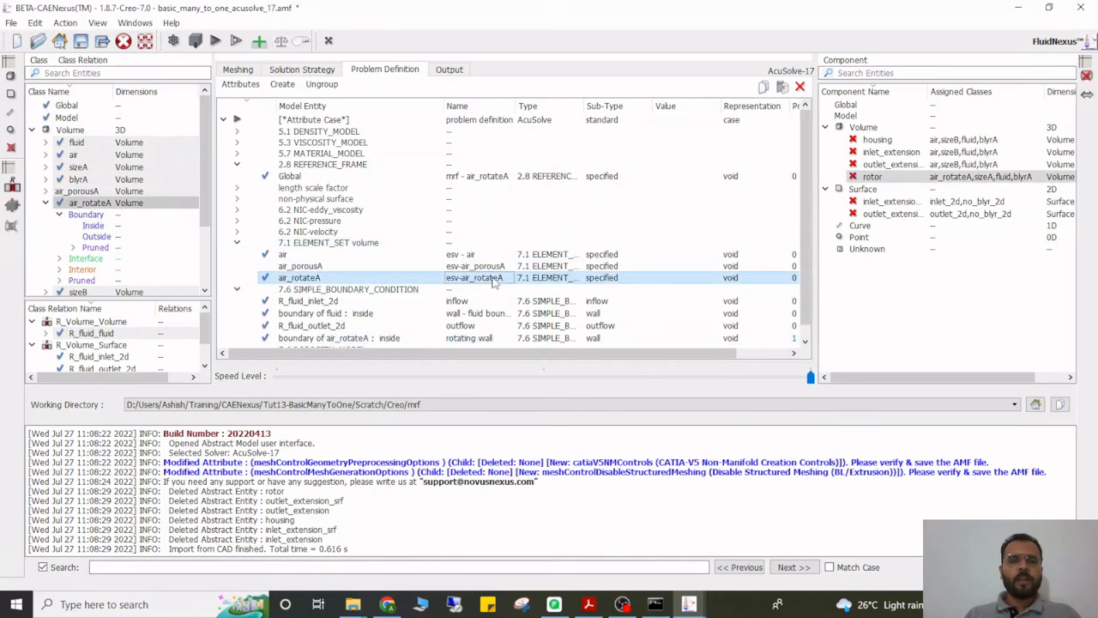
double_click(494, 283)
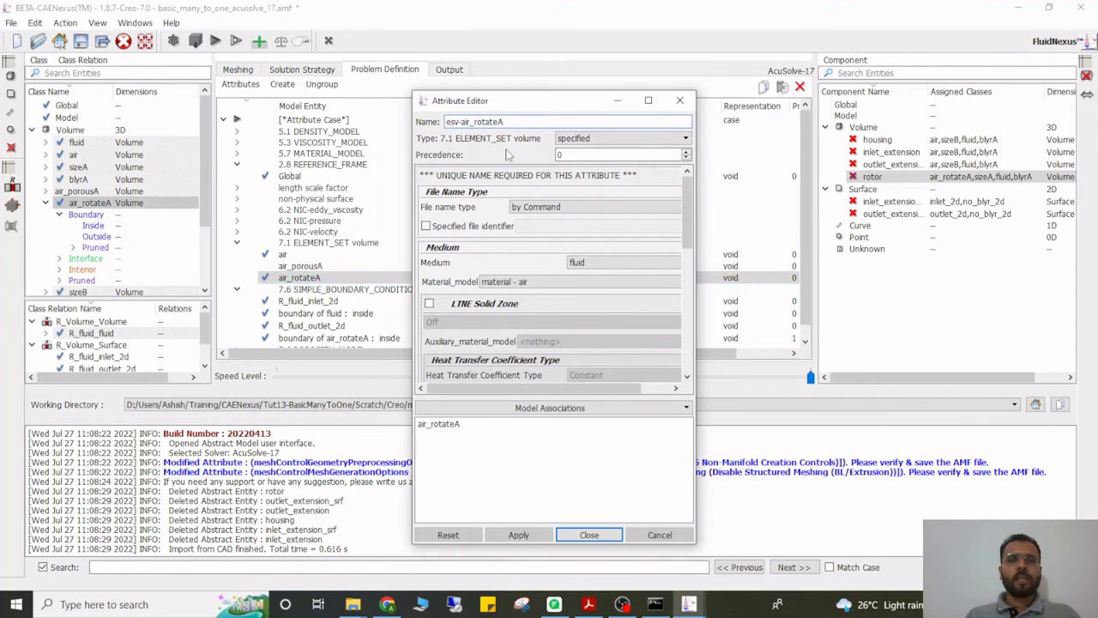
scroll(502, 283, down, 4)
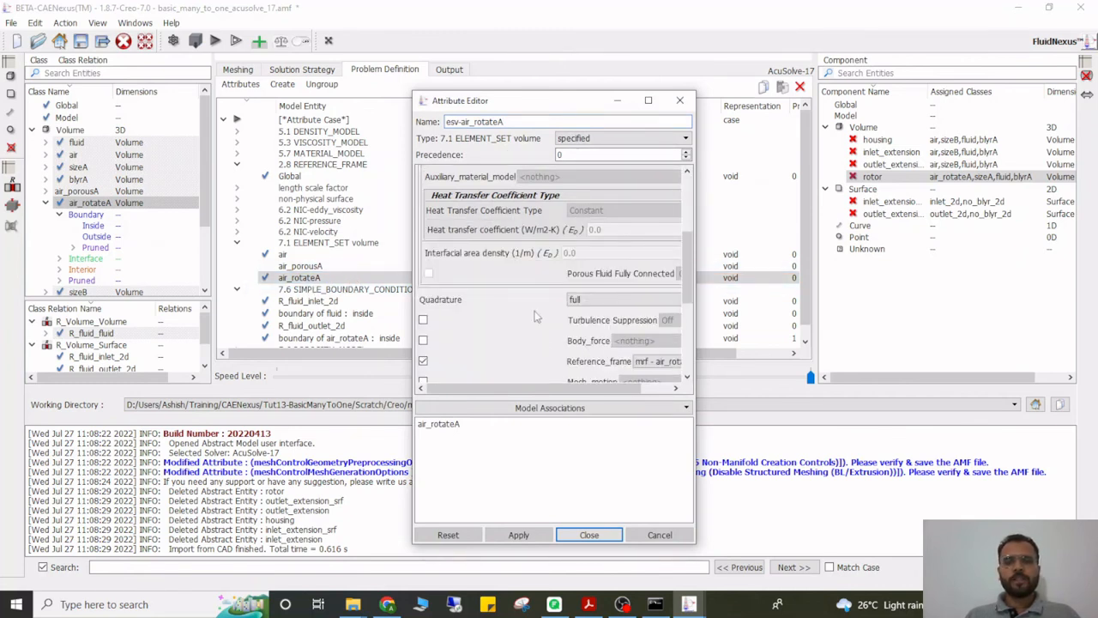
scroll(536, 316, down, 2)
drag(693, 275, 791, 275)
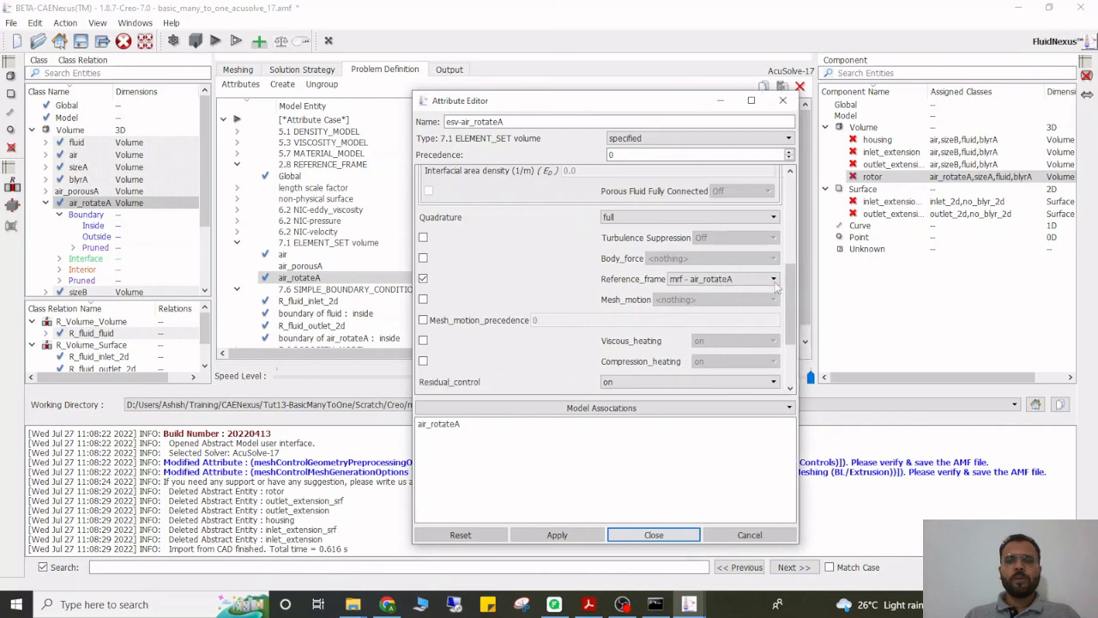
click(643, 539)
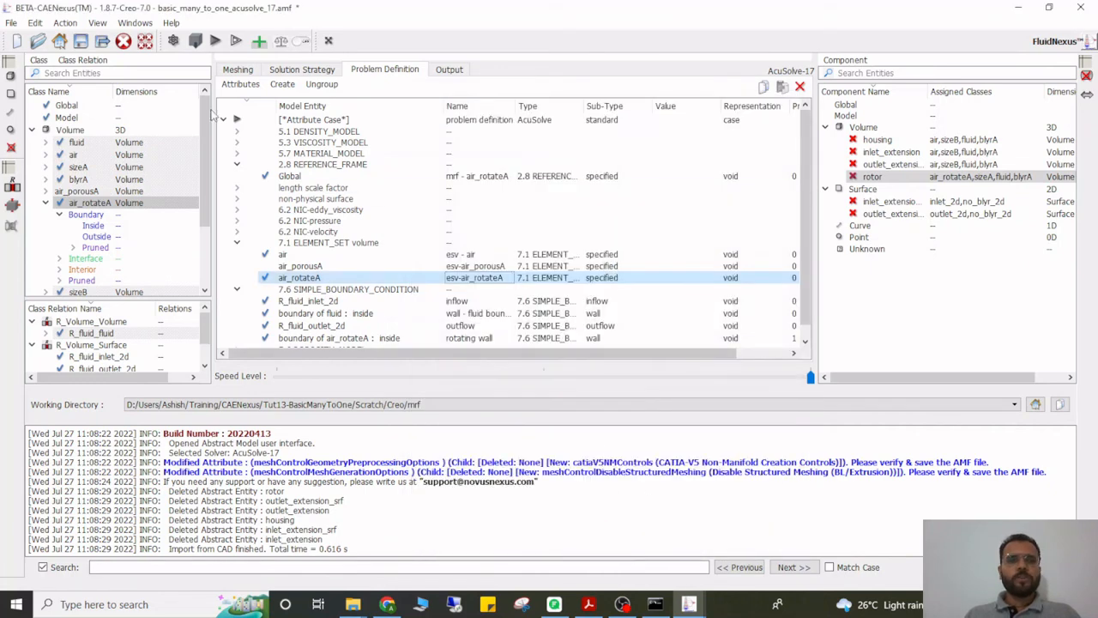
Create the simulation model of the MRF pump, maximize its window and switch to the model entity view.
click(215, 41)
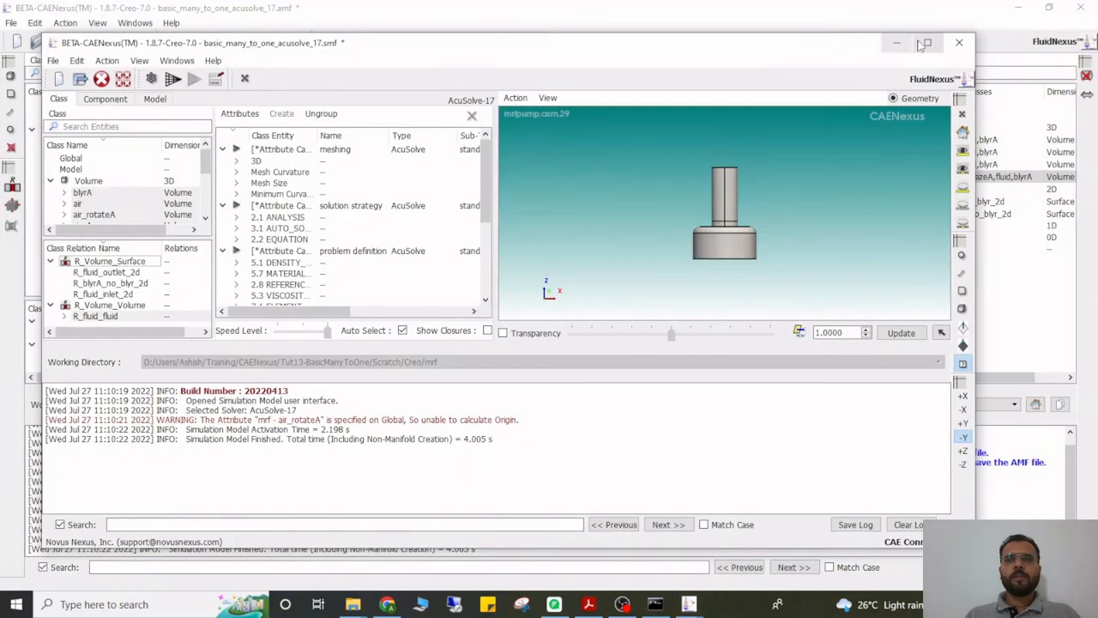
click(924, 42)
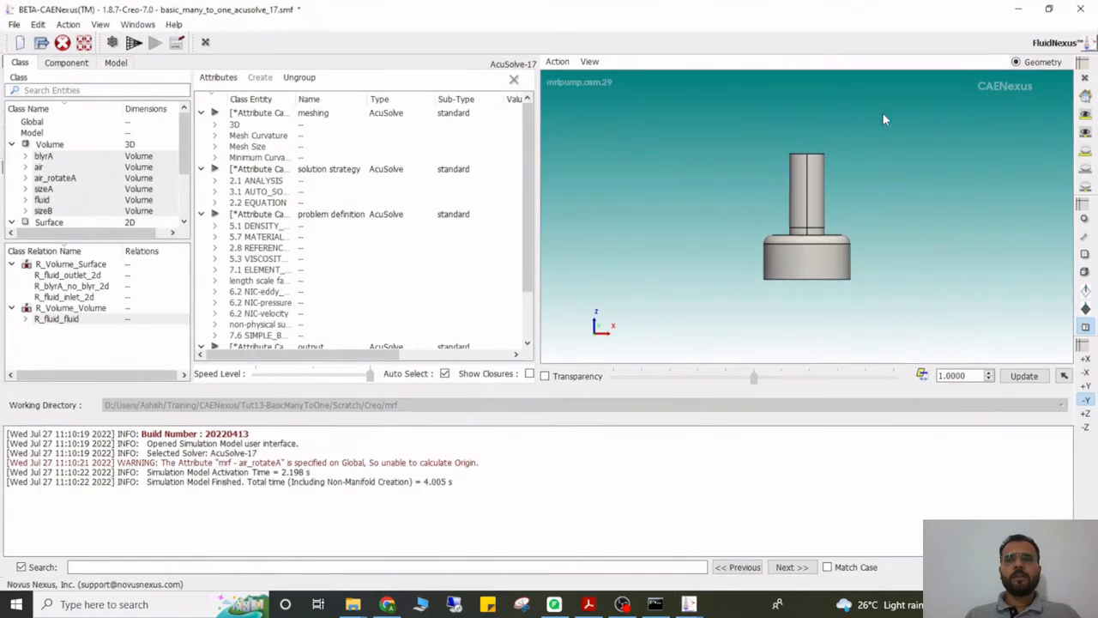
click(113, 63)
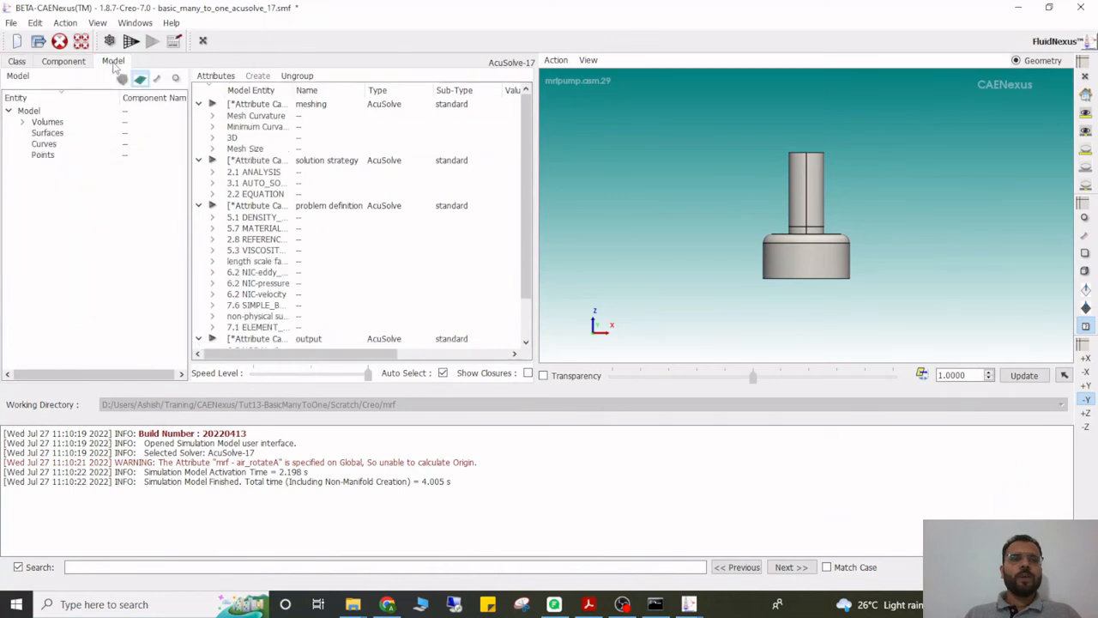
Expand SIMPLE_BOUNDARY_CONDITION in the simulation model and inspect the faces and reference frame of the rotating wall attribute.
double_click(294, 90)
scroll(257, 189, down, 1)
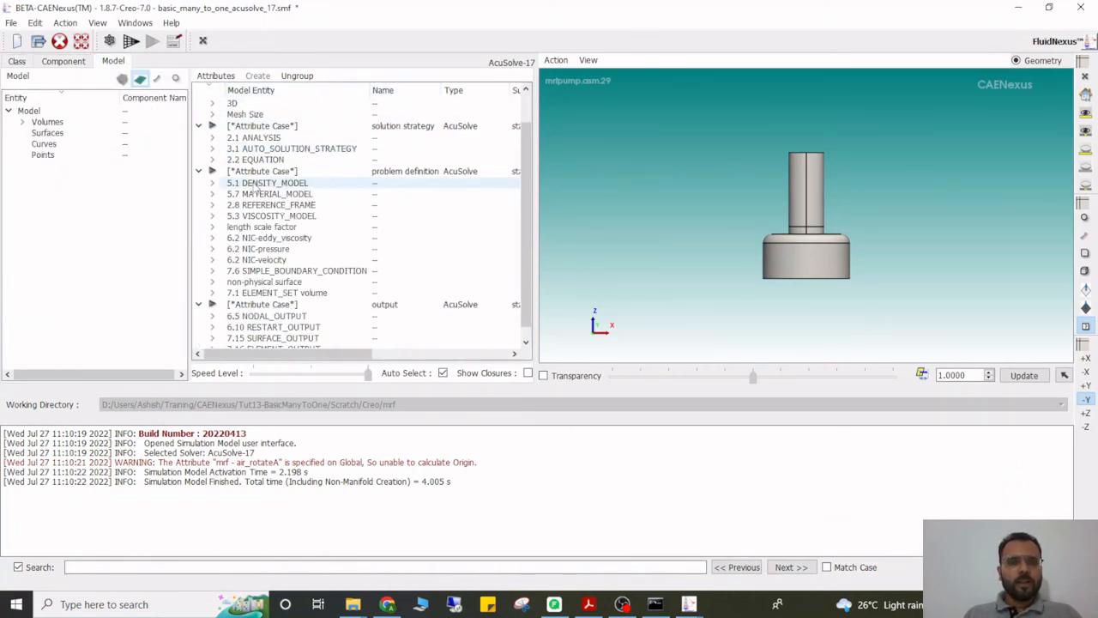
scroll(256, 180, down, 1)
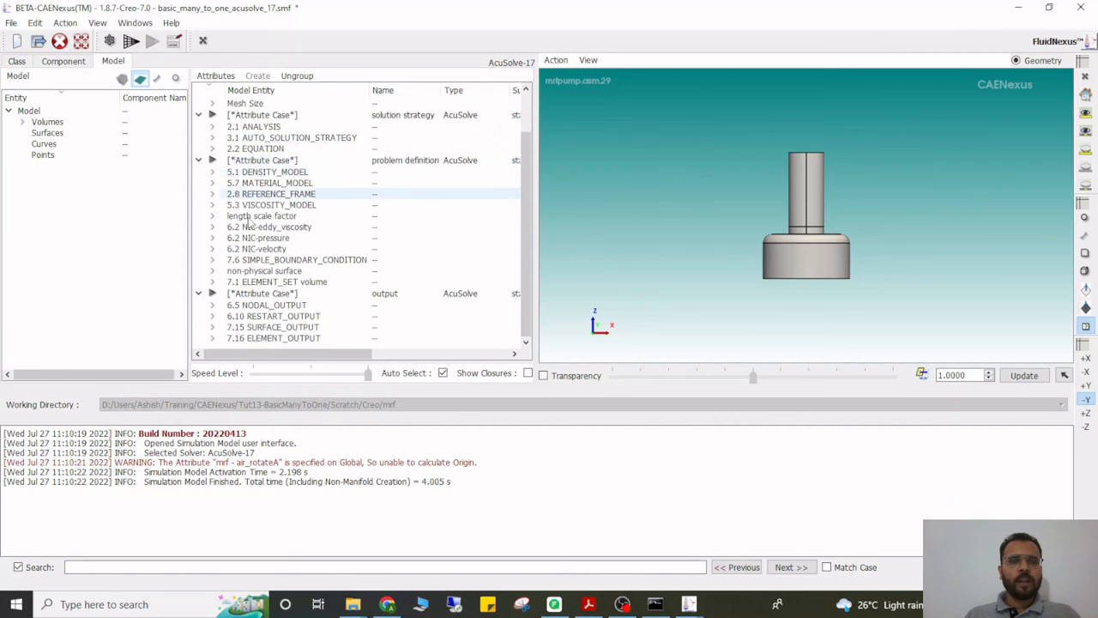
click(211, 259)
scroll(343, 187, down, 1)
click(348, 237)
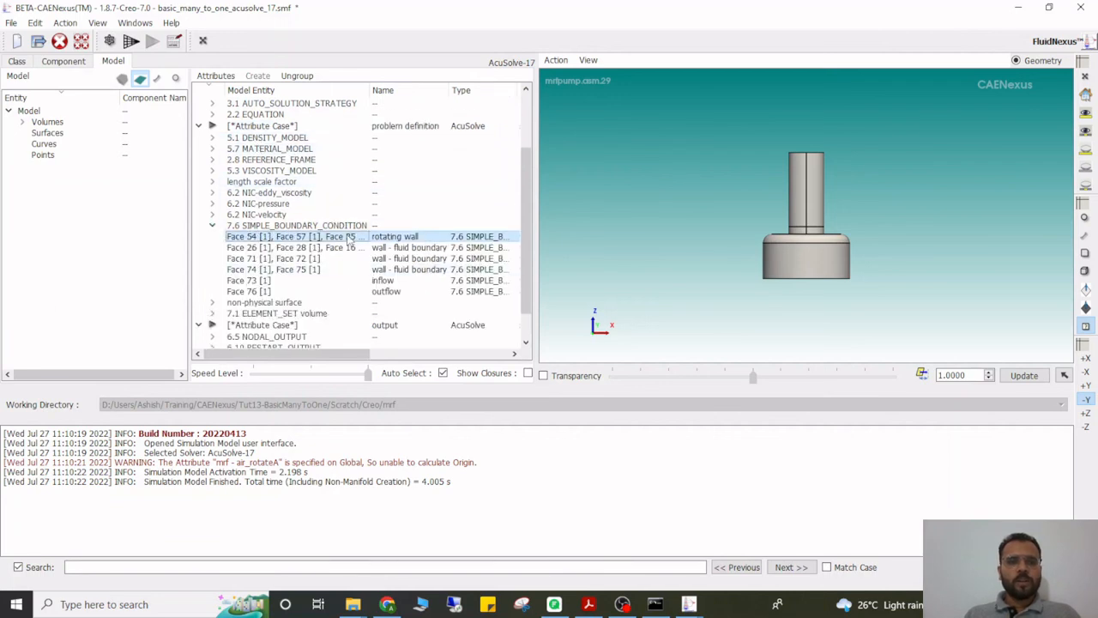
middle_drag(591, 311, 552, 211)
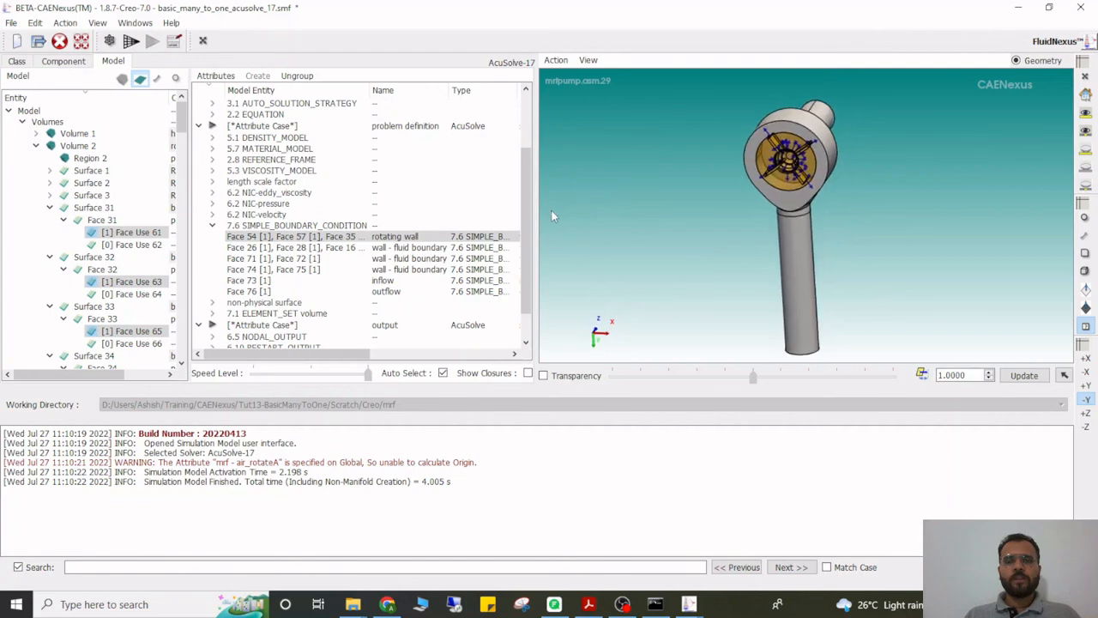
double_click(415, 238)
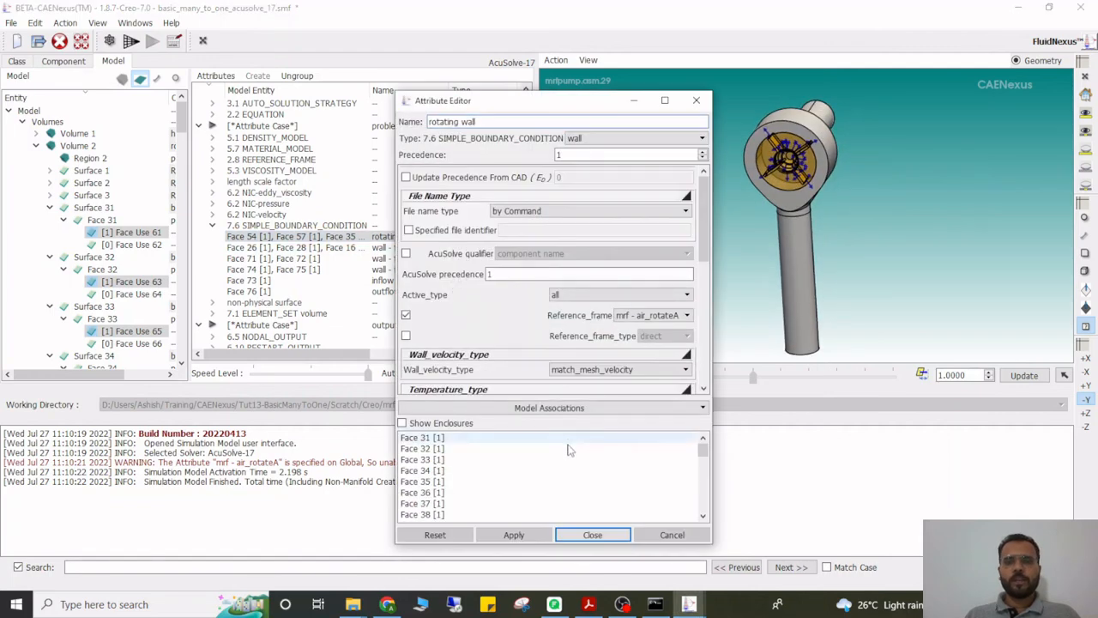
click(590, 535)
Expand ELEMENT_SET volume and inspect the esv-air_rotateA attribute on Region 2, including its reference frame.
scroll(309, 195, down, 1)
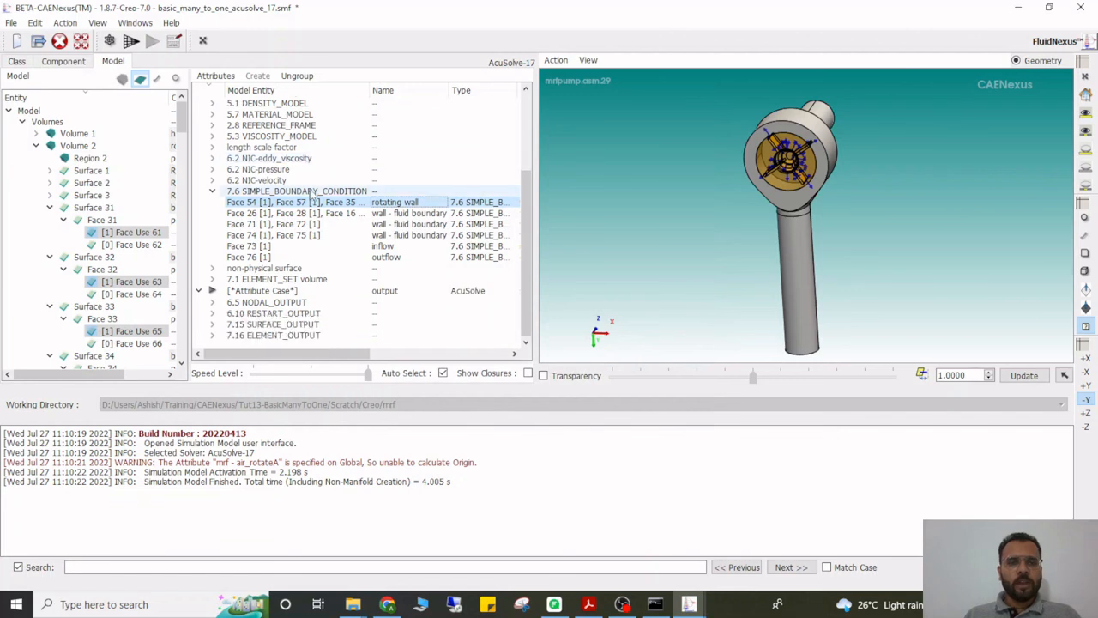
click(212, 279)
scroll(309, 257, down, 1)
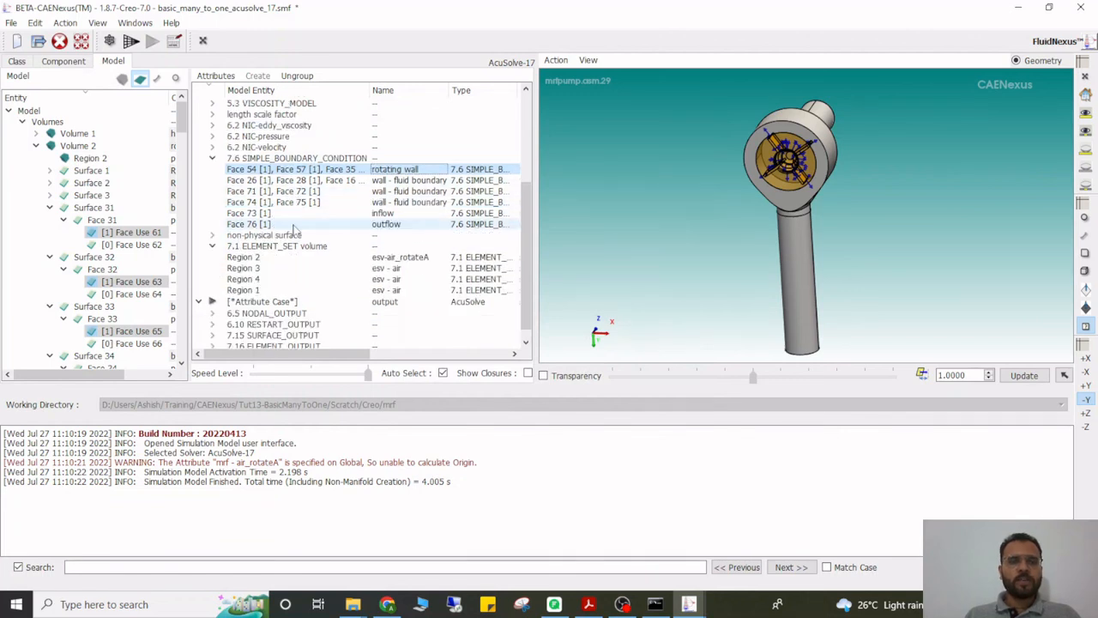
click(395, 257)
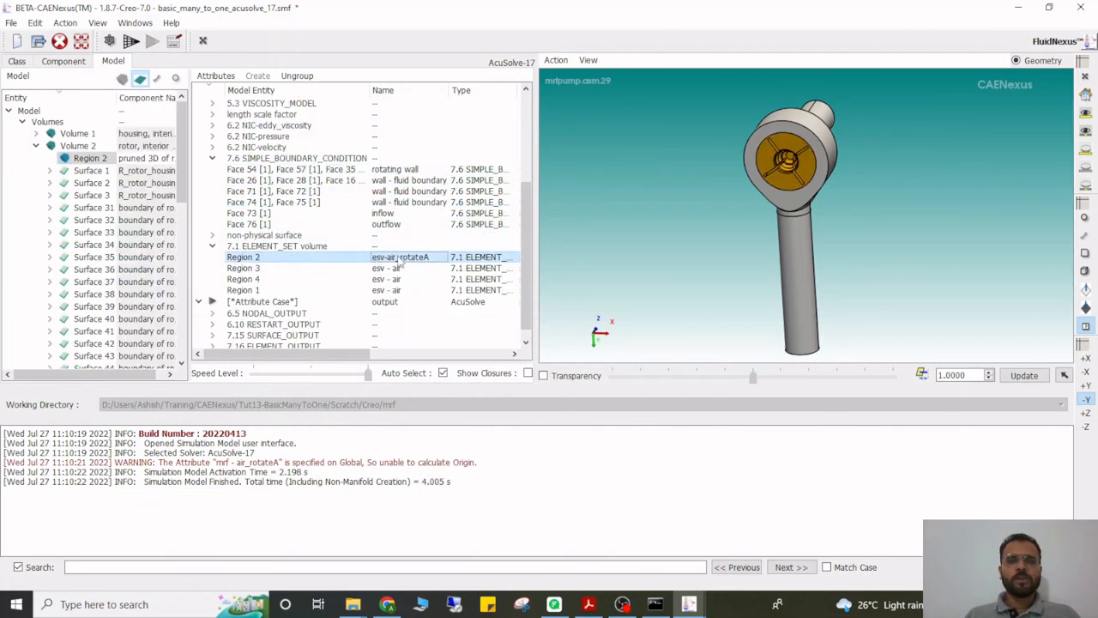
double_click(408, 262)
scroll(523, 283, down, 5)
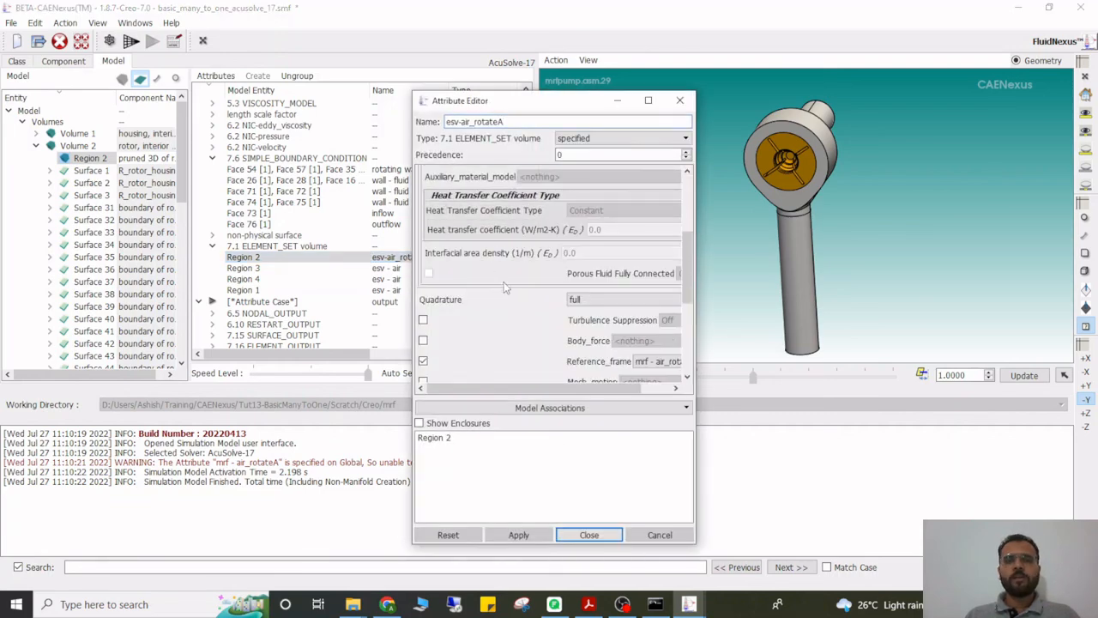
click(590, 535)
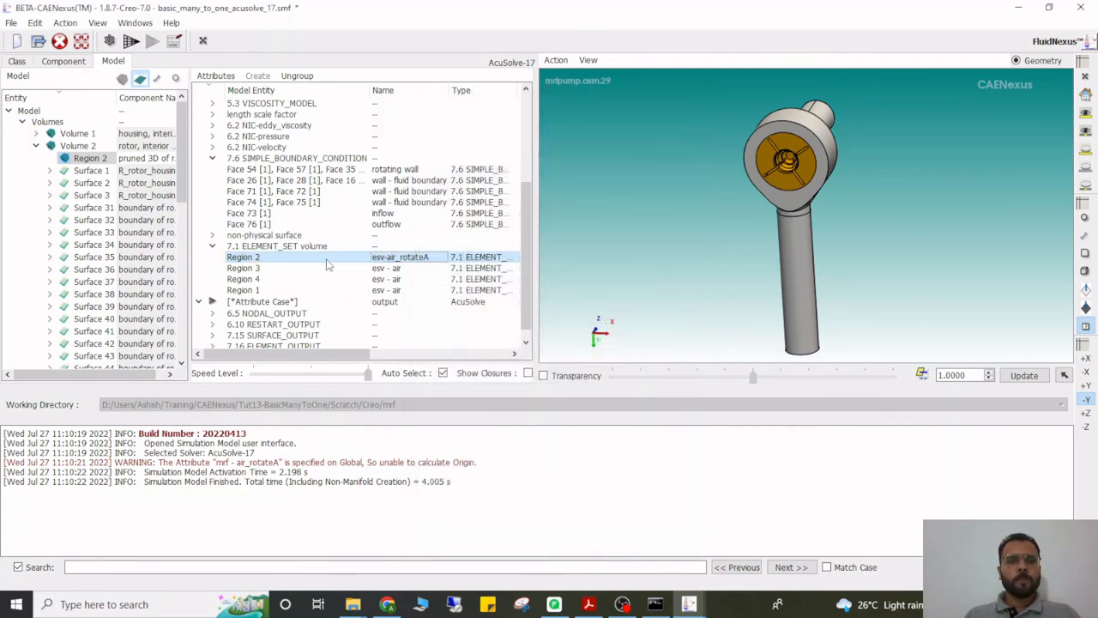
Highlight the inflow and outflow boundary faces on the pump geometry to check their locations.
scroll(333, 238, up, 1)
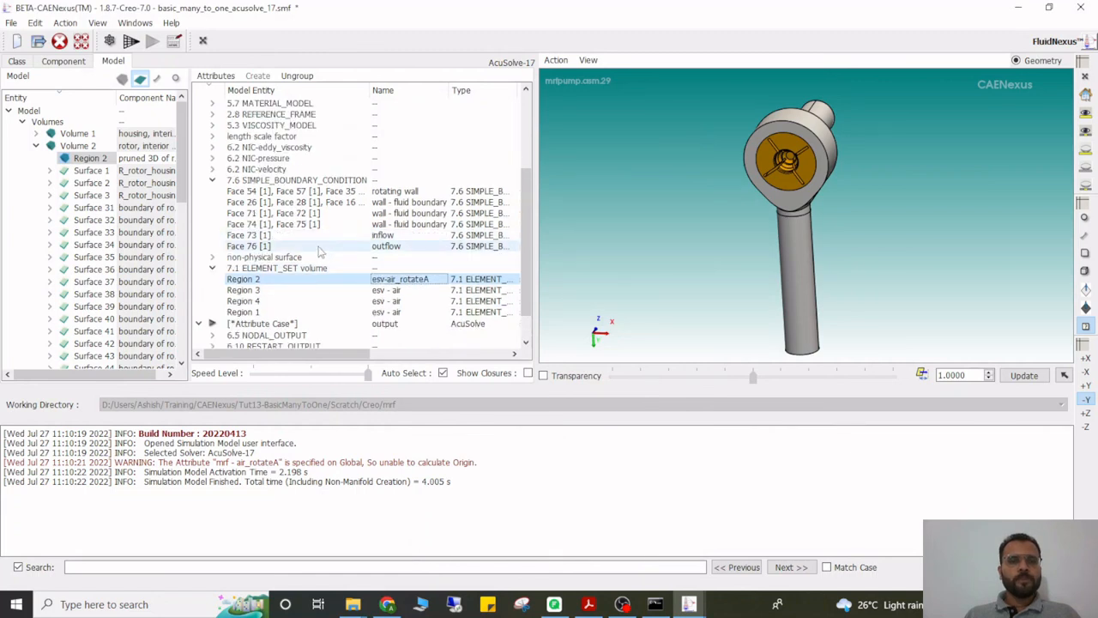
click(383, 238)
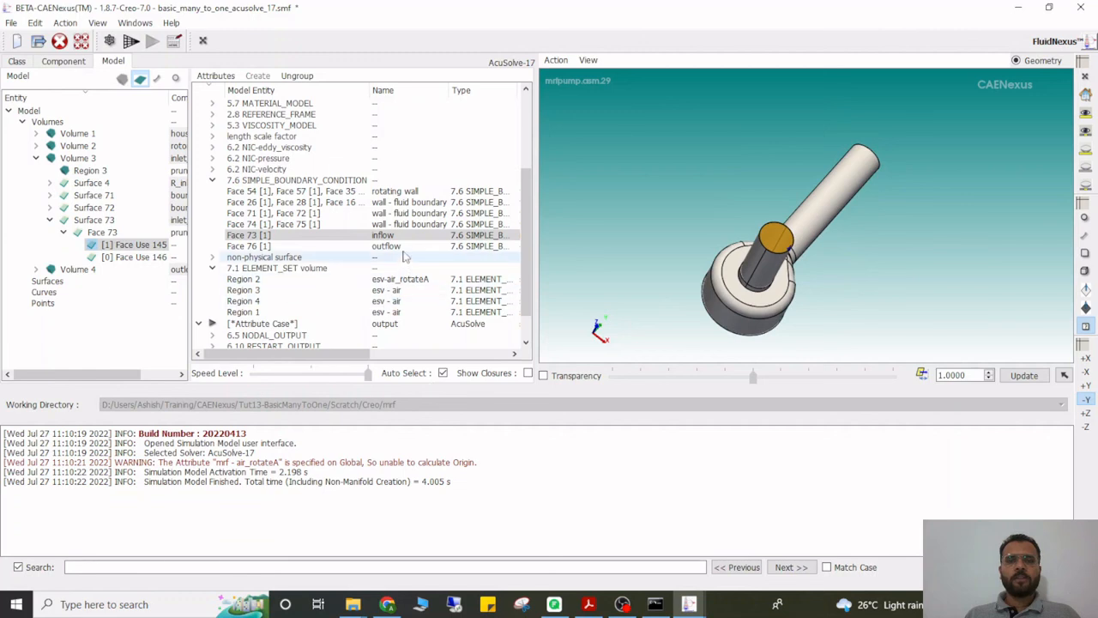
click(385, 246)
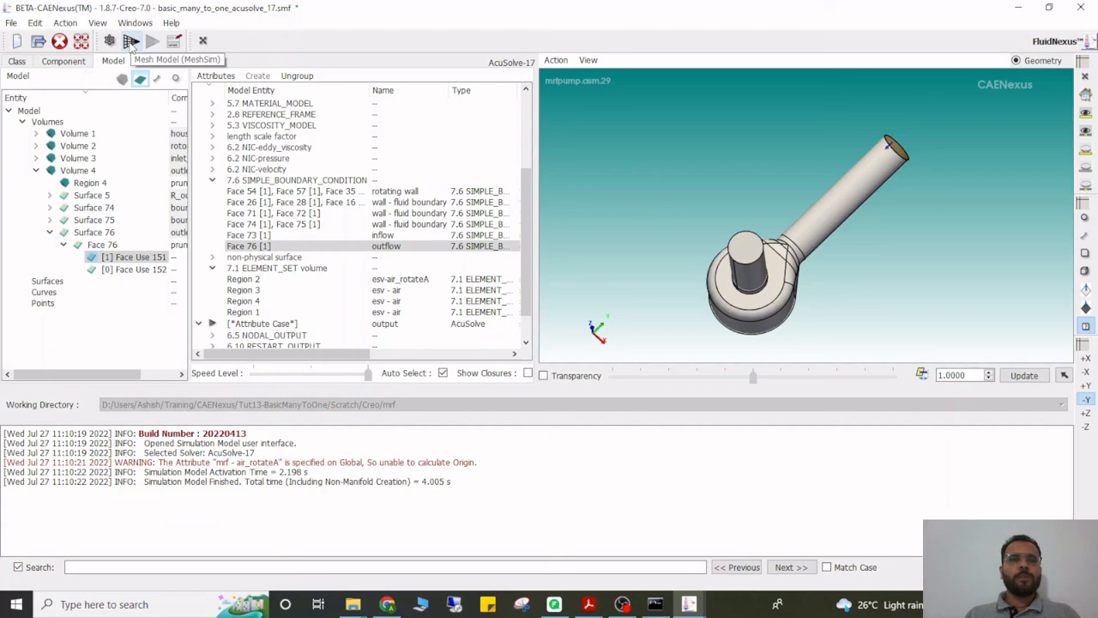
Mesh the MRF model and export the AcuSolve-17 files to a new folder named export_mrf in the mrf directory.
click(131, 41)
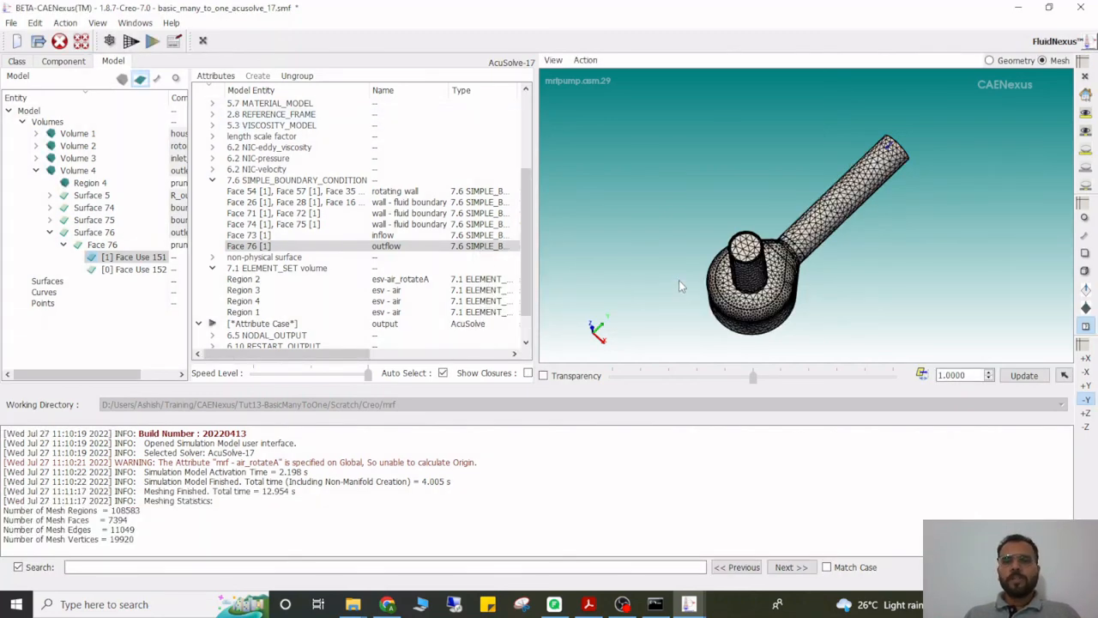
drag(607, 323, 546, 334)
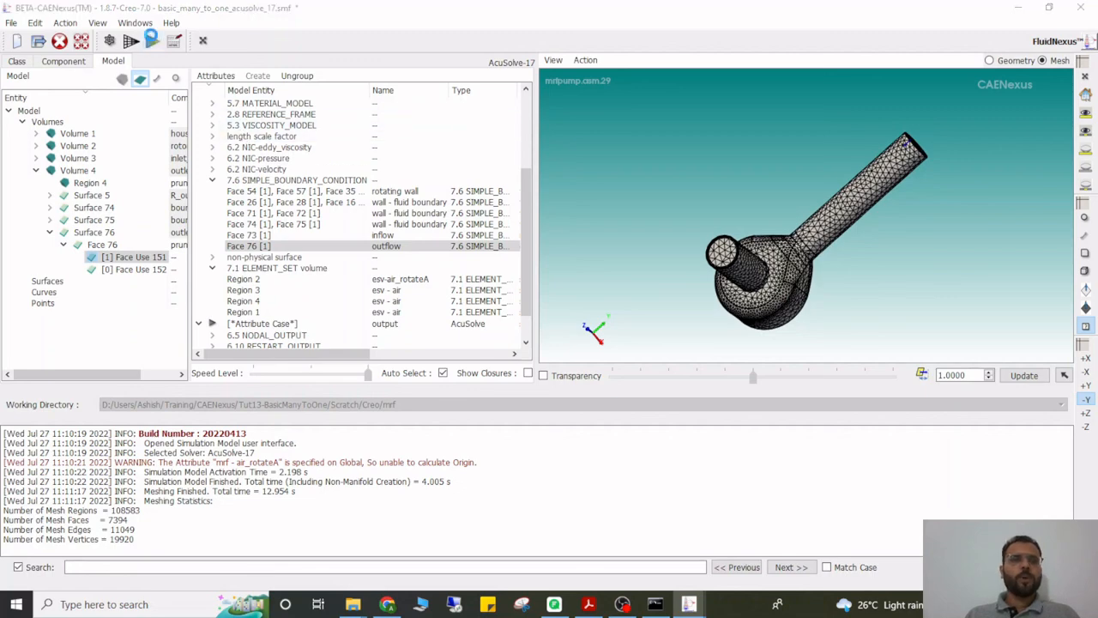
click(150, 41)
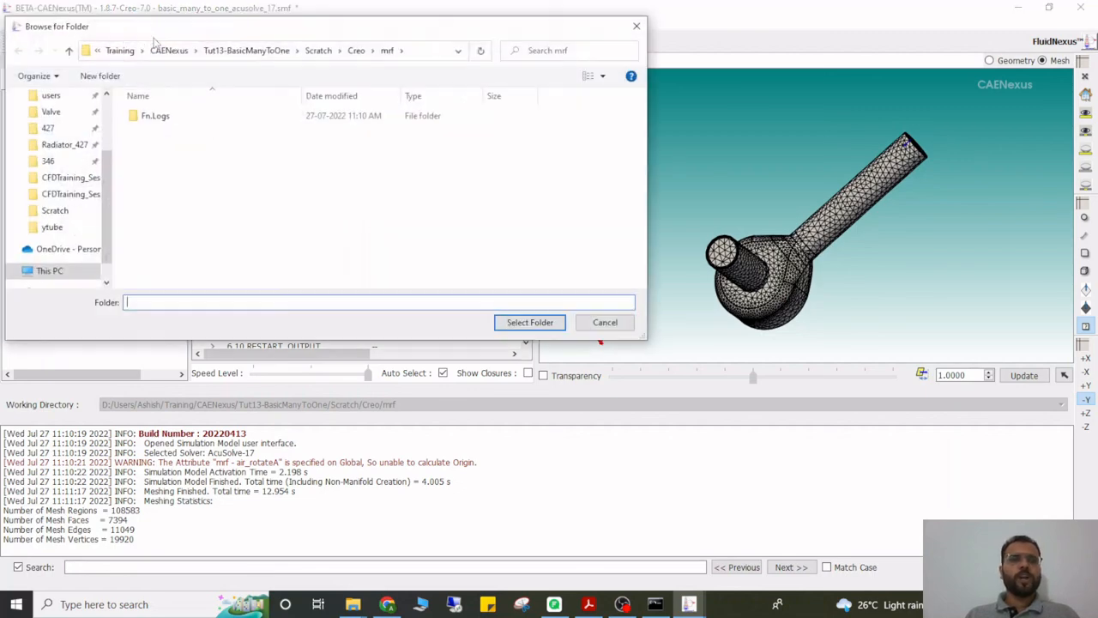
click(114, 76)
text(expo)
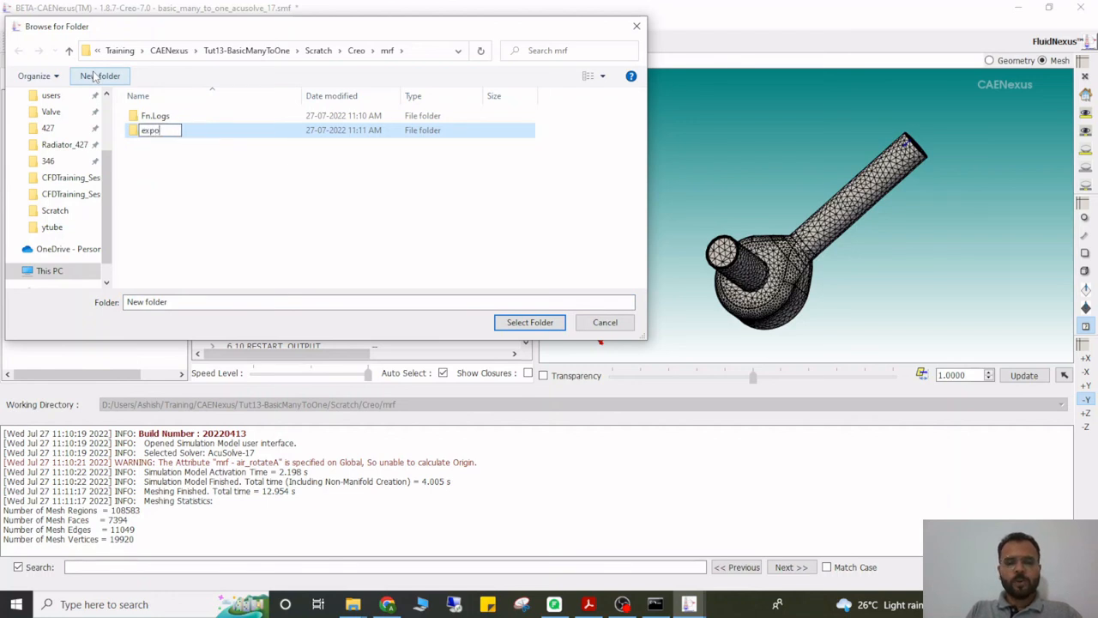
text(rt_mrf)
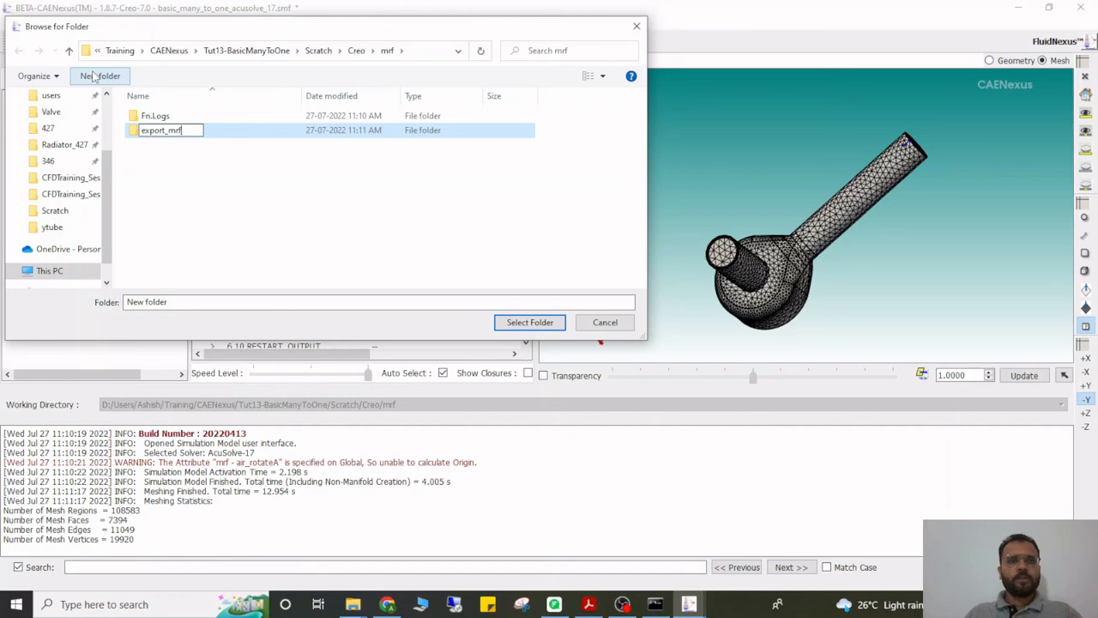
key(Return)
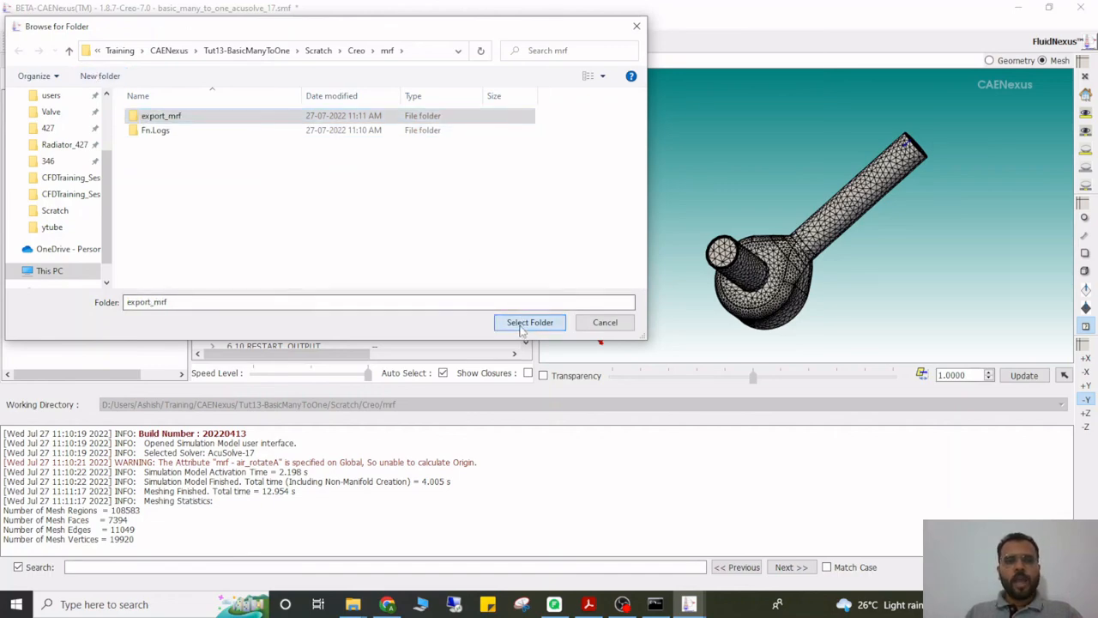
click(529, 322)
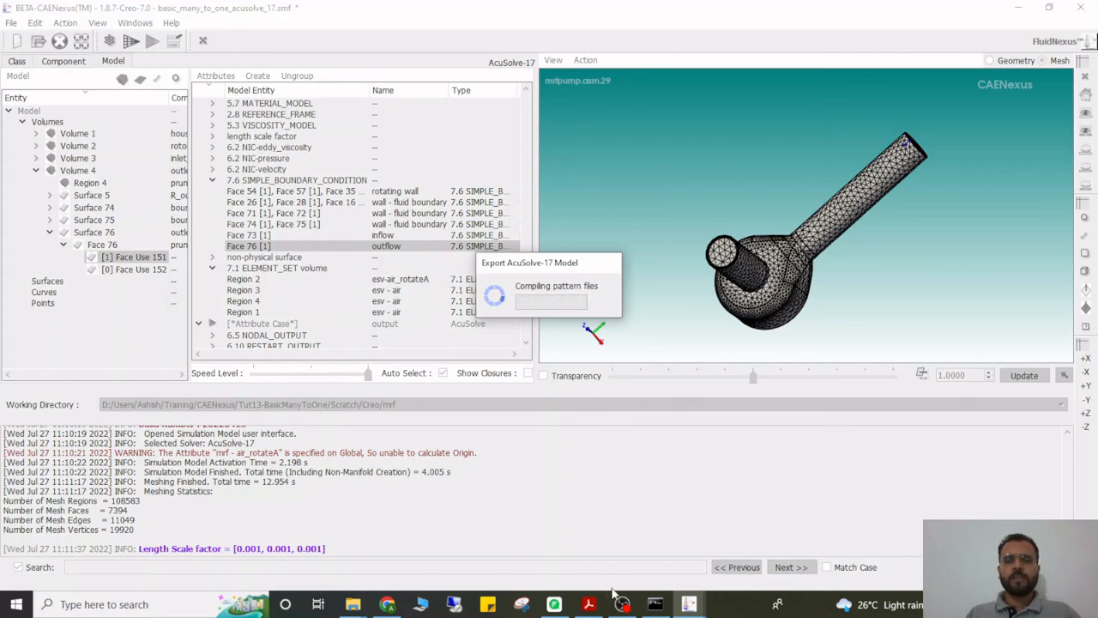
Switch to the Tut13-BasicManyToOne PDF in Adobe Acrobat Reader and review the MRF instructions and velocity result figure.
click(589, 604)
scroll(598, 381, down, 15)
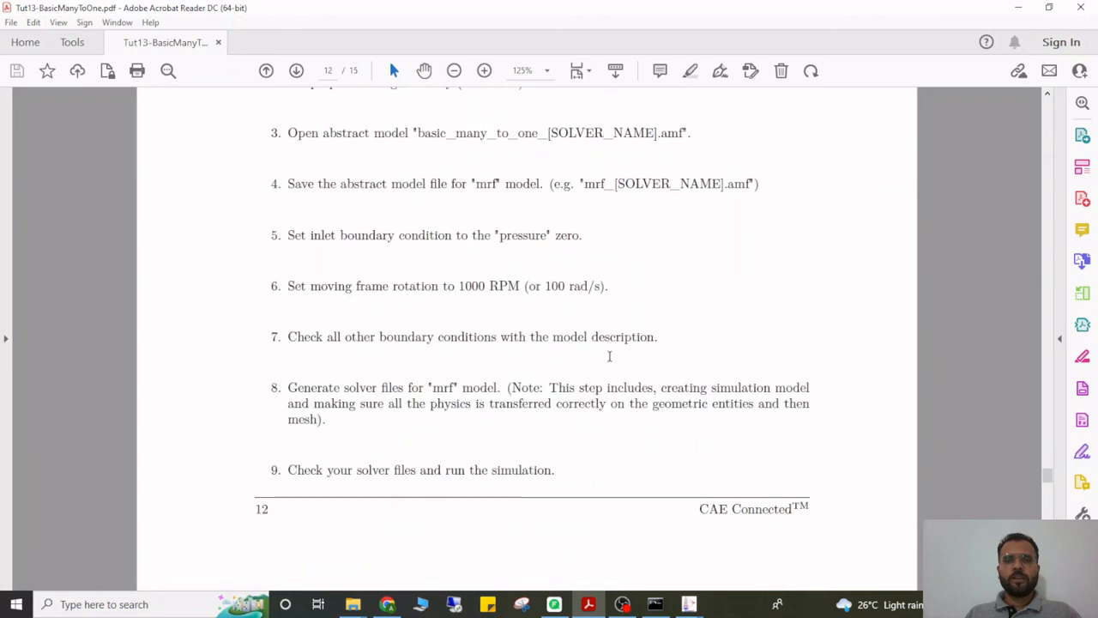
scroll(611, 359, up, 1)
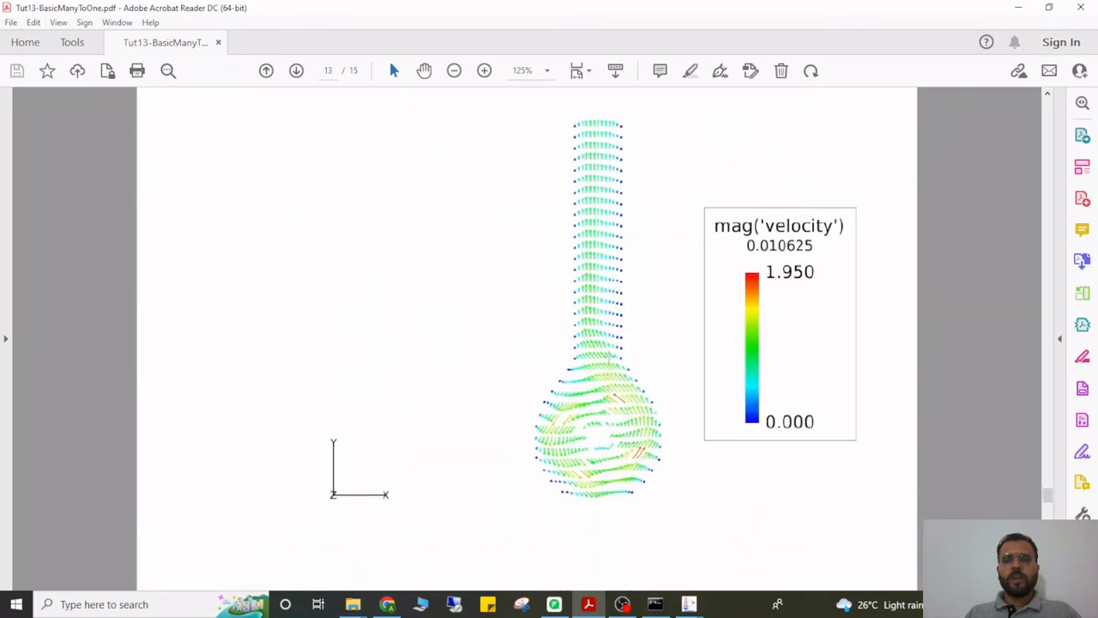